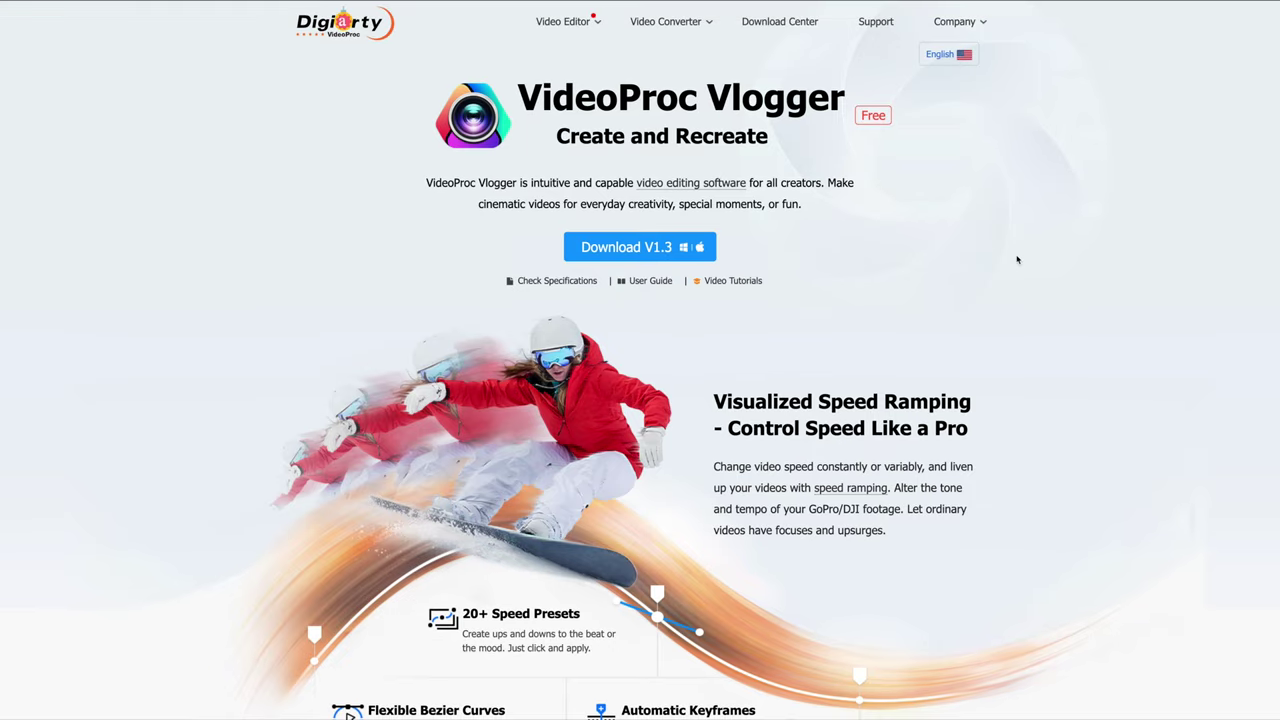
# Look through the speed ramping and motion effect features on the VideoProc Vlogger product page.
pyautogui.scroll(-3, 1017, 260)
pyautogui.scroll(-1, 1017, 260)
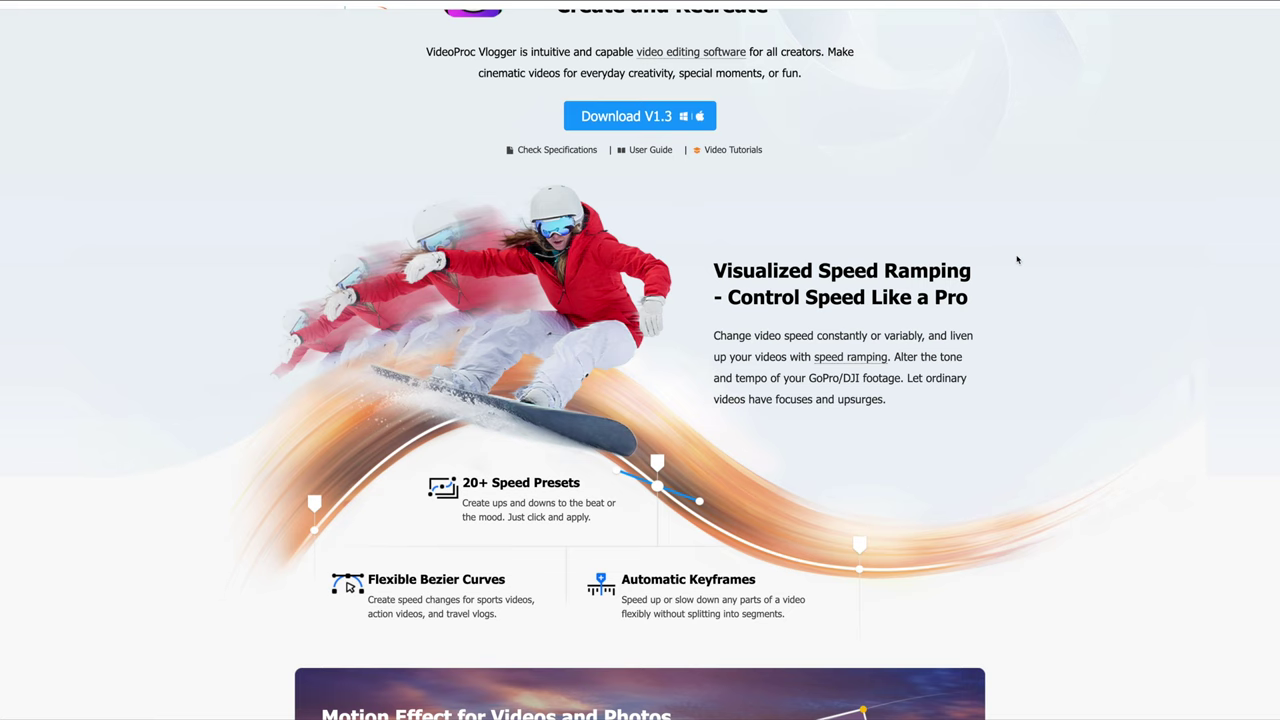
pyautogui.scroll(-1, 1017, 260)
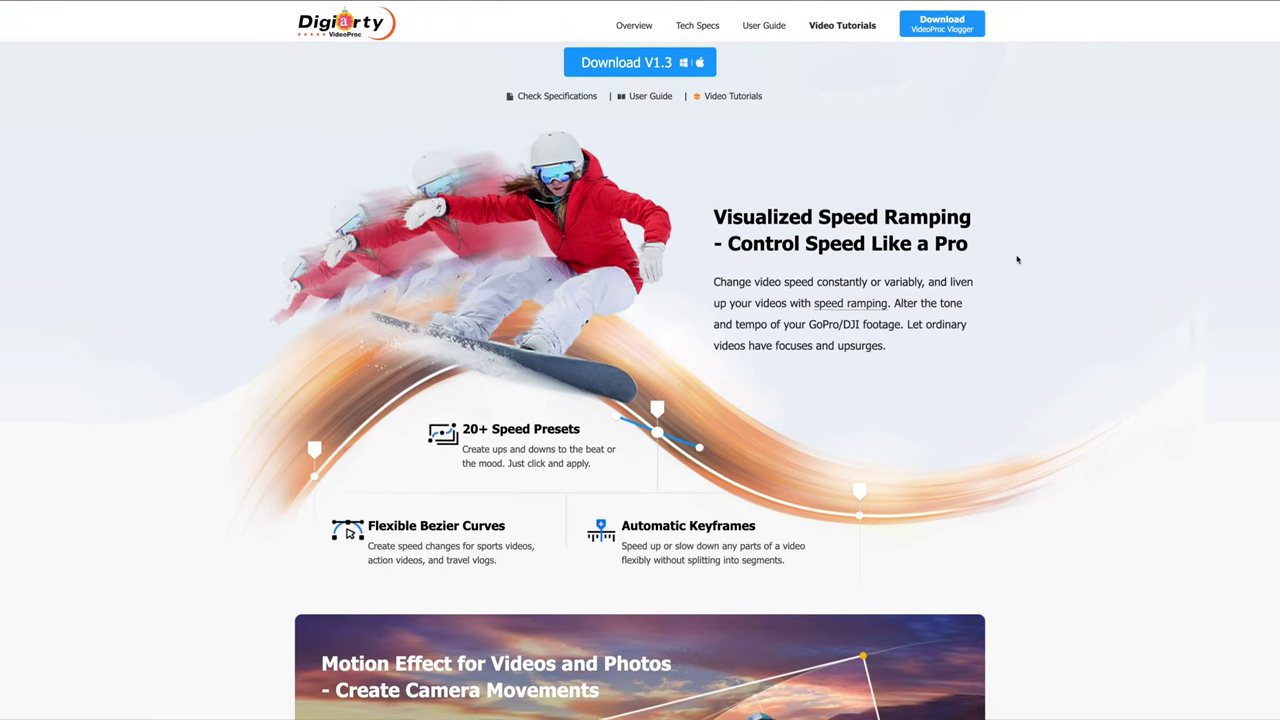
pyautogui.scroll(-1, 1017, 260)
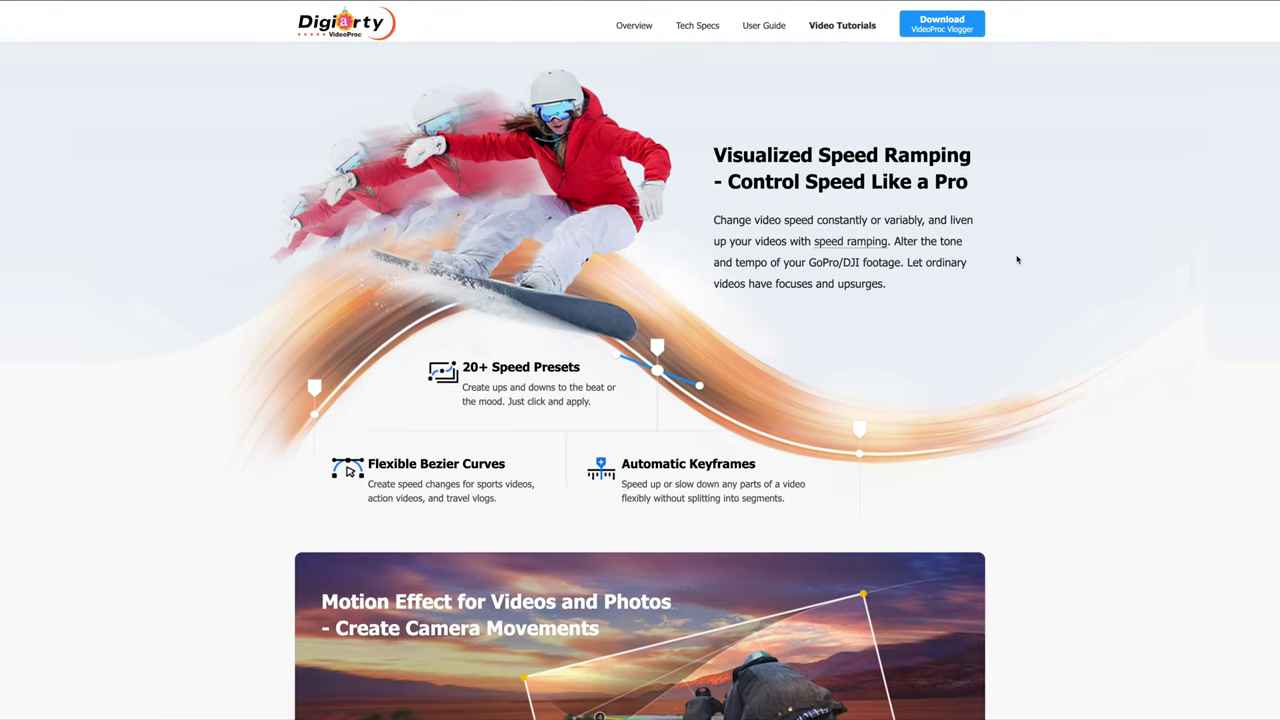
pyautogui.scroll(-2, 1017, 260)
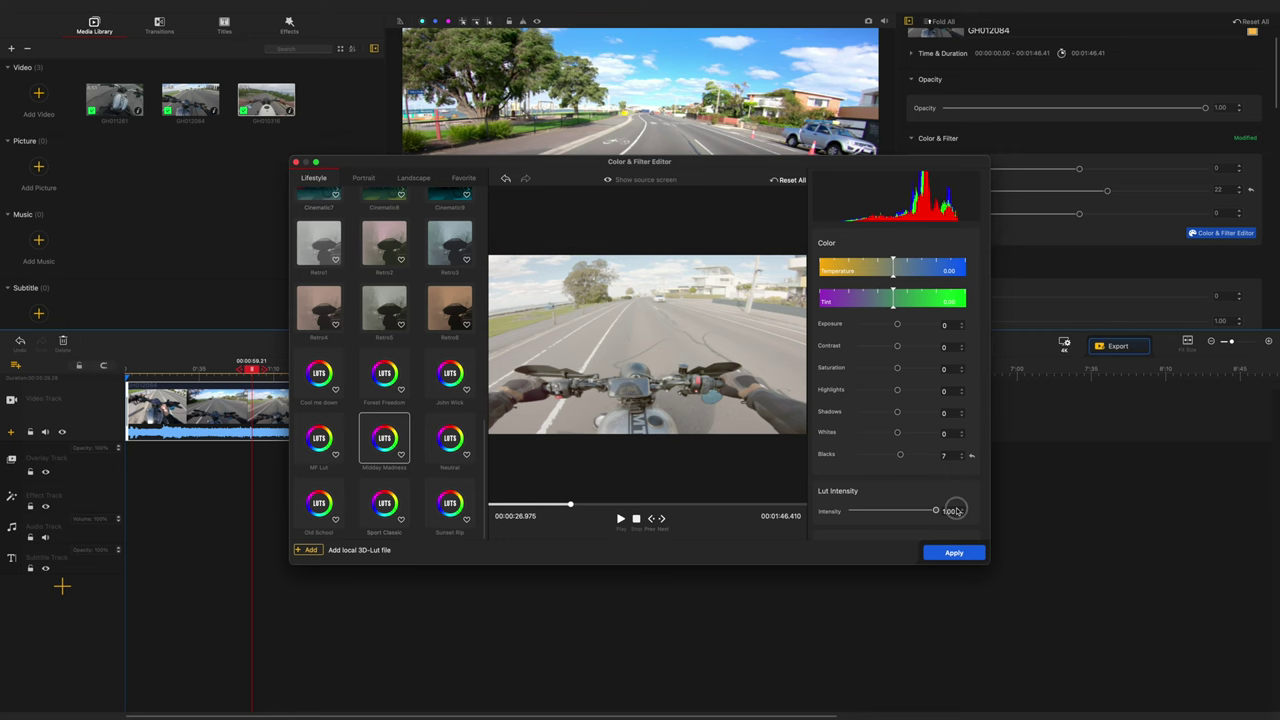
# In VideoProc Vlogger, adjust the Midday Madness LUT's intensity and lower the motorcycle clip's blacks and highlights.
pyautogui.moveTo(853, 512); pyautogui.dragTo(914, 511)
pyautogui.moveTo(900, 454); pyautogui.dragTo(868, 454)
pyautogui.moveTo(897, 389); pyautogui.dragTo(878, 389)
pyautogui.scroll(-5, 846, 332)
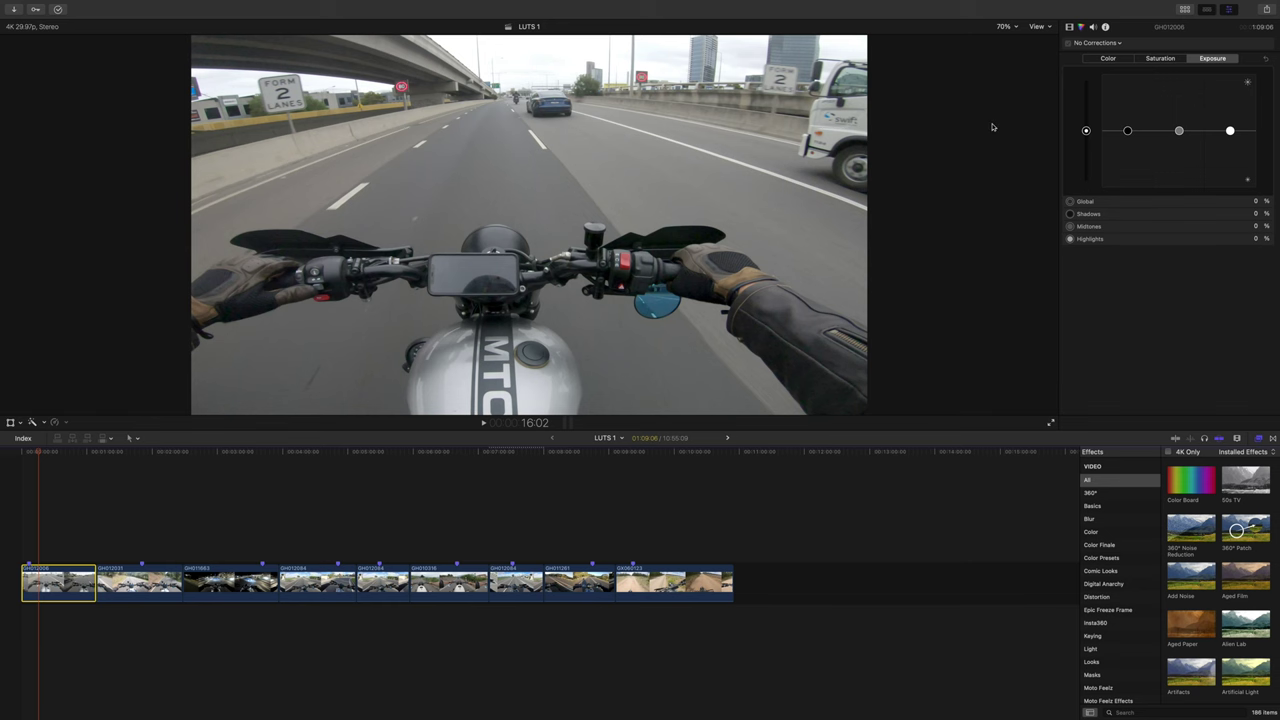
# In Final Cut Pro, set the first clip's Color Board exposure to global 7%, shadows -8%, midtones -33% and highlights 8%.
pyautogui.moveTo(1179, 131); pyautogui.dragTo(1181, 139)
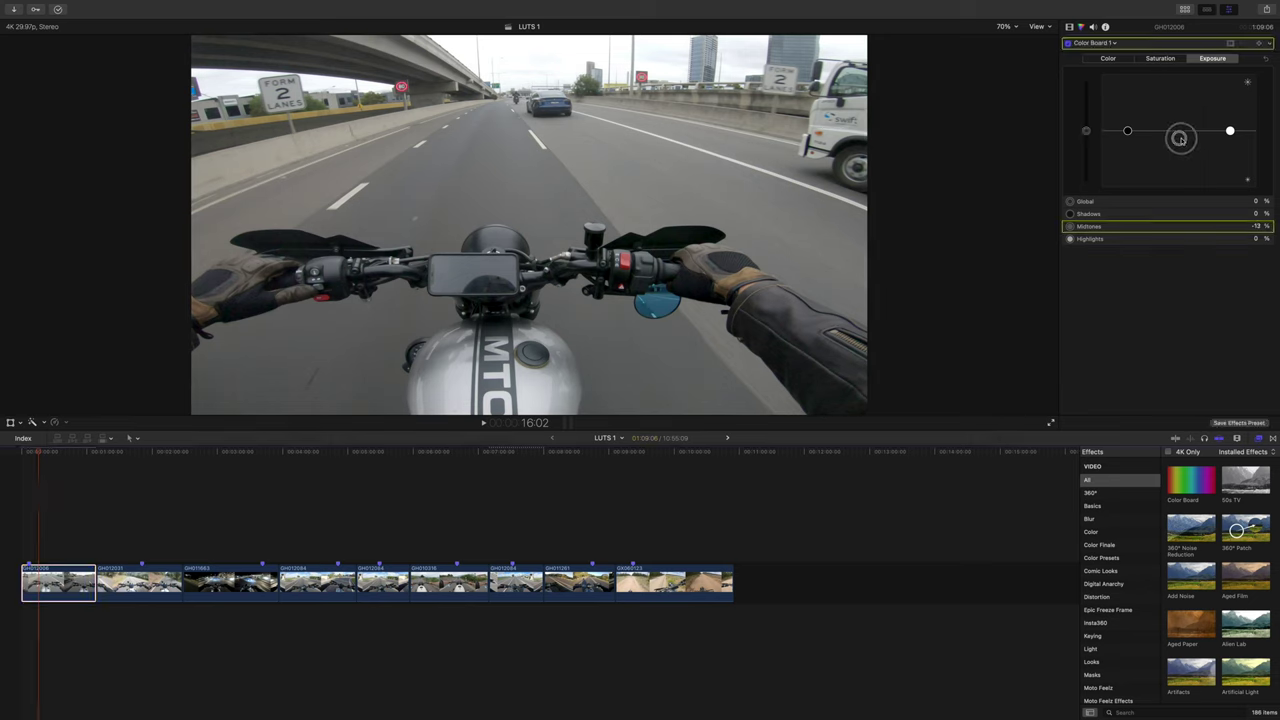
pyautogui.moveTo(1180, 141); pyautogui.dragTo(1180, 145)
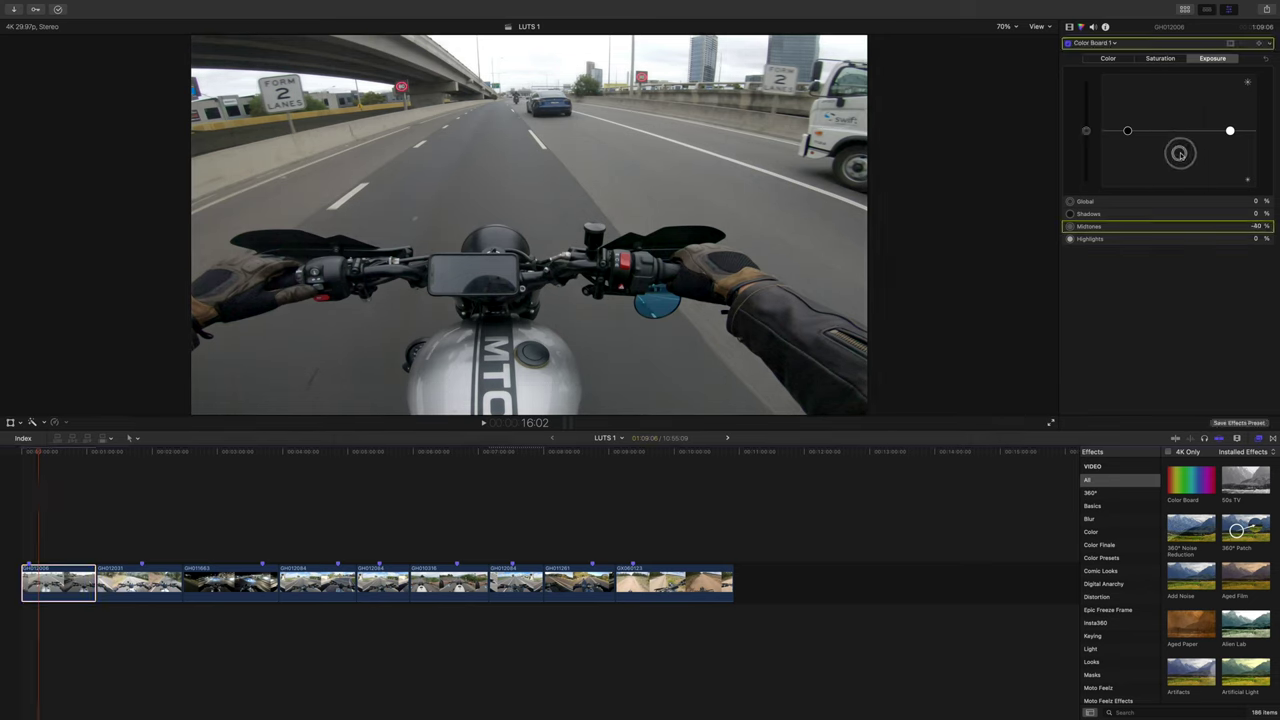
pyautogui.moveTo(1128, 131); pyautogui.dragTo(1087, 127)
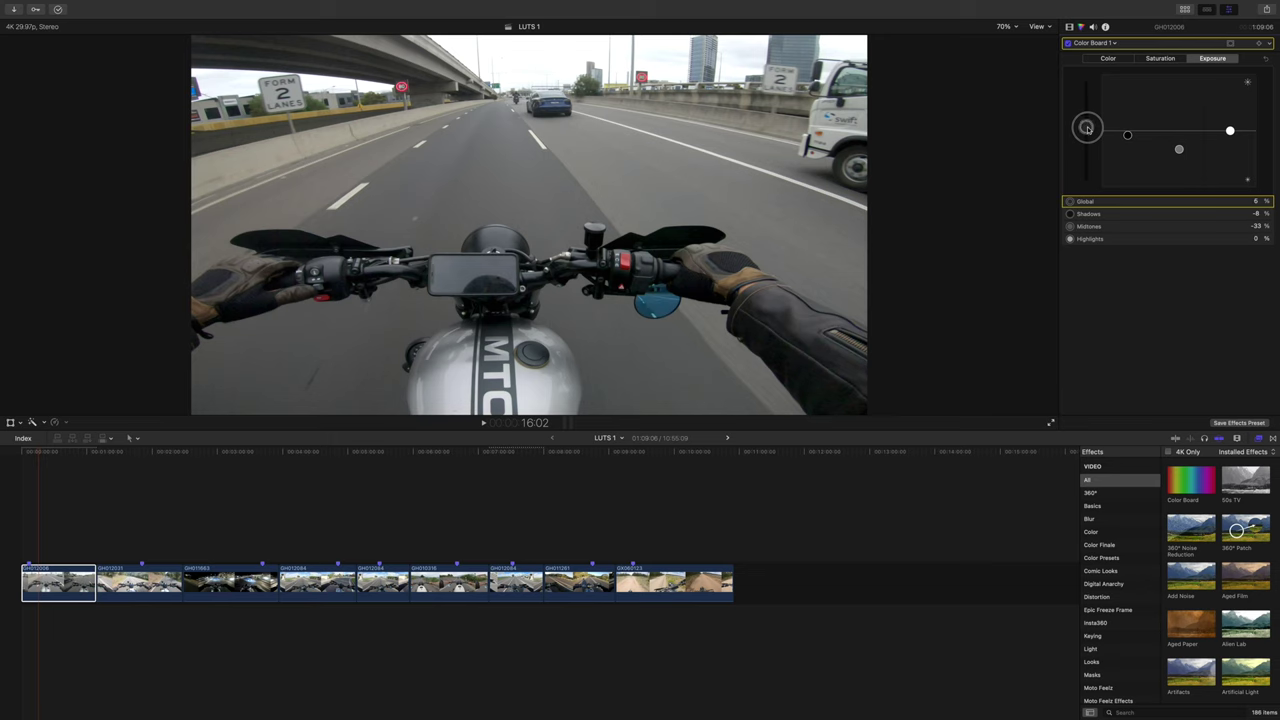
pyautogui.moveTo(1230, 131)
pyautogui.mouseDown()
pyautogui.moveTo(1230, 117)
pyautogui.moveTo(1230, 130)
pyautogui.mouseUp()
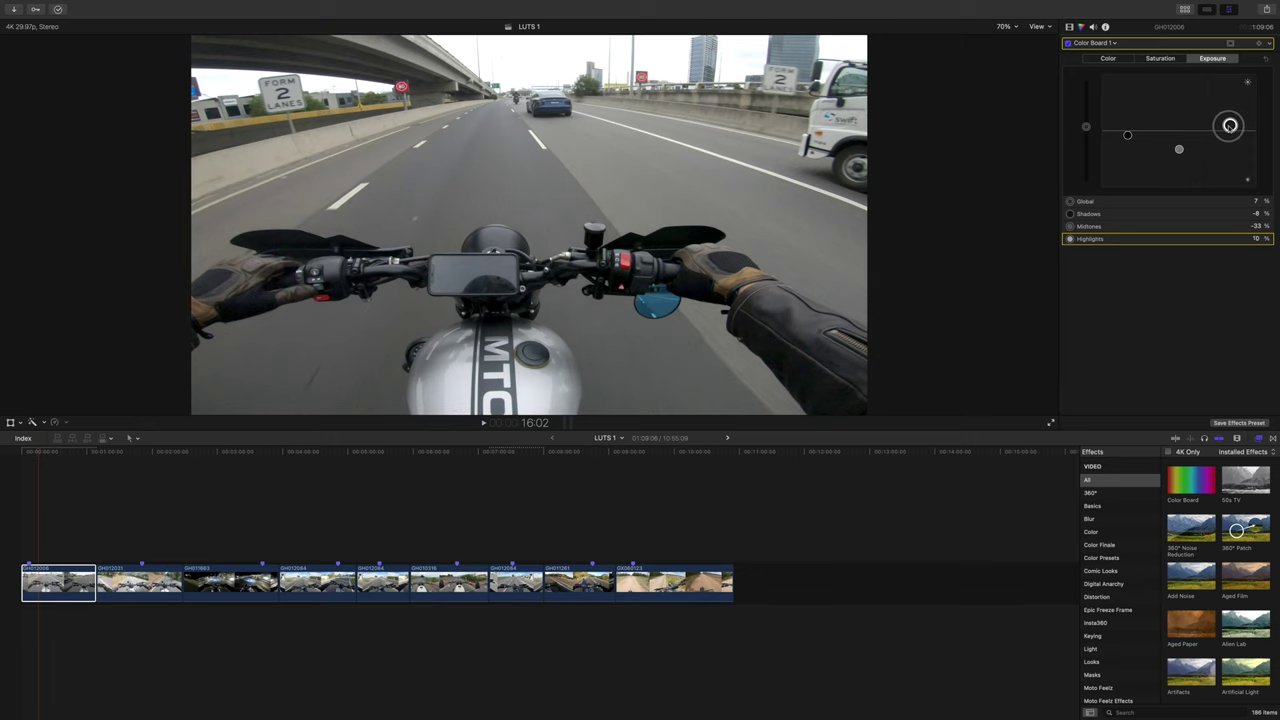
# Show the video scopes and refine the first clip's exposure to midtones -42% and highlights -10%.
pyautogui.press('super+7')
pyautogui.moveTo(1180, 152); pyautogui.dragTo(1180, 162)
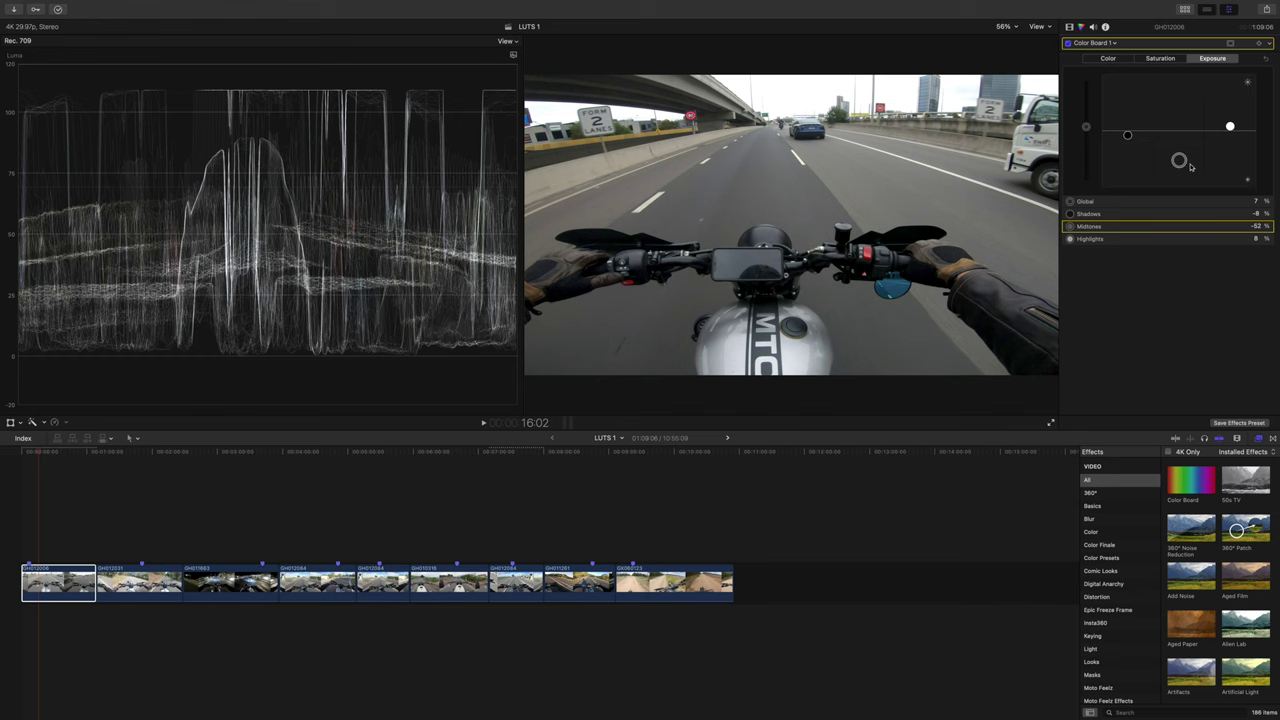
pyautogui.moveTo(1180, 165); pyautogui.dragTo(1180, 154)
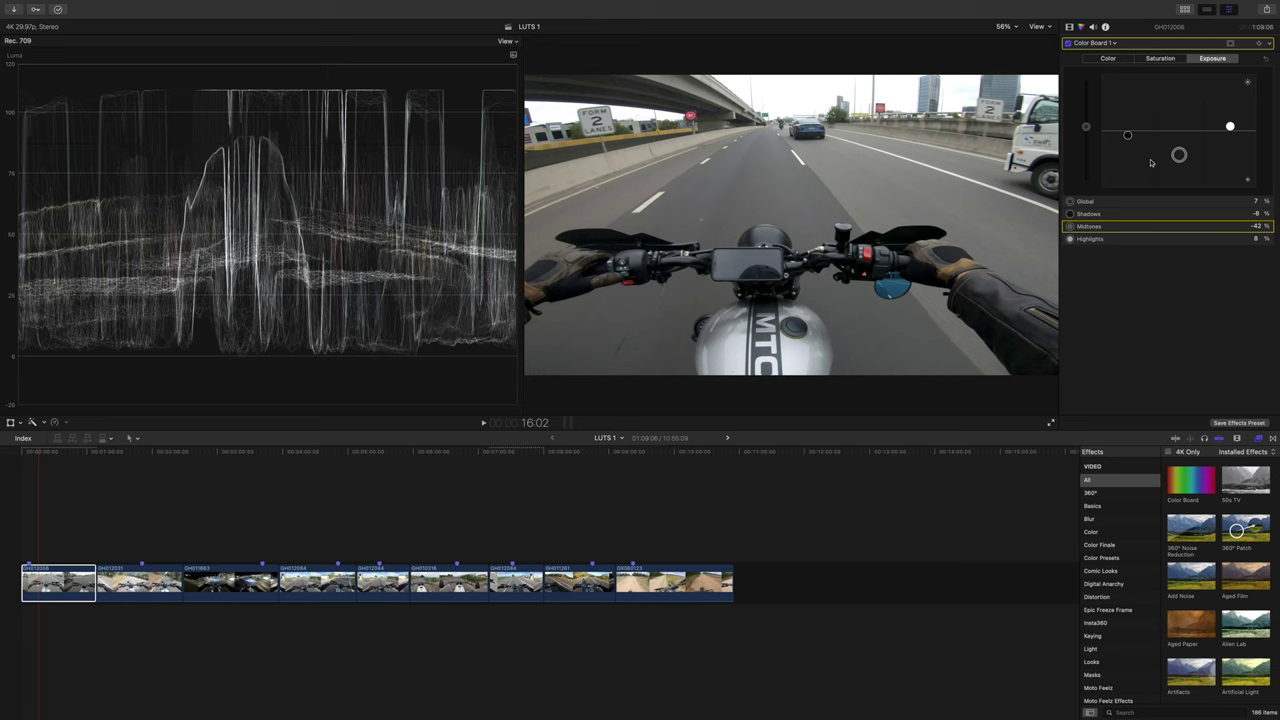
pyautogui.click(1231, 128)
pyautogui.moveTo(1231, 128); pyautogui.dragTo(1231, 138)
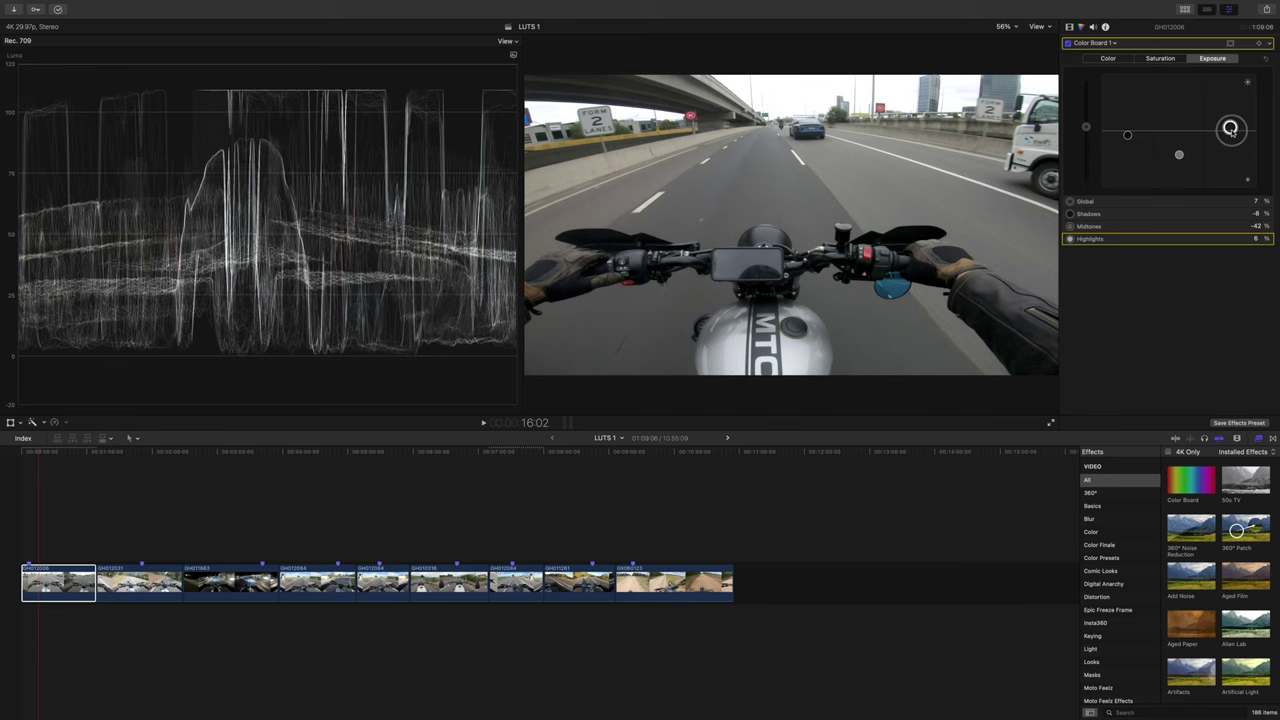
pyautogui.moveTo(1231, 128); pyautogui.dragTo(1231, 136)
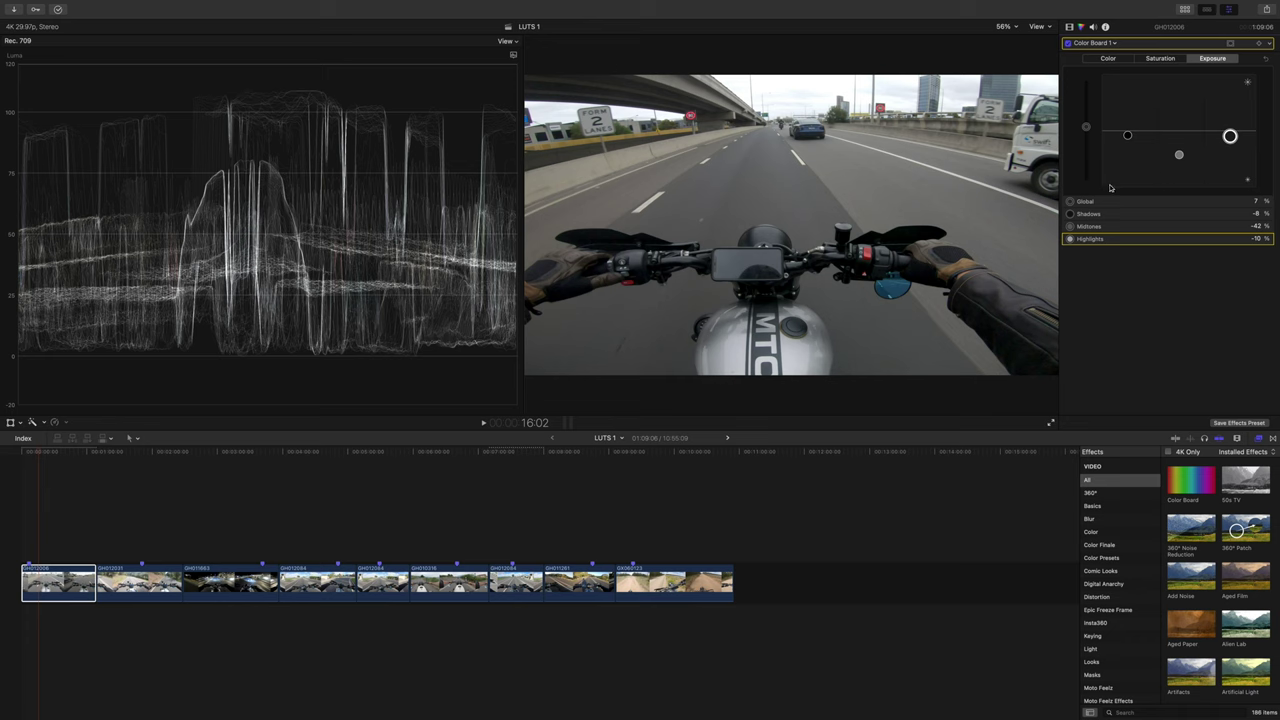
# Compare the first clip with and without its Color Board correction, and hide the video scopes.
pyautogui.click(1067, 44)
pyautogui.click(1068, 45)
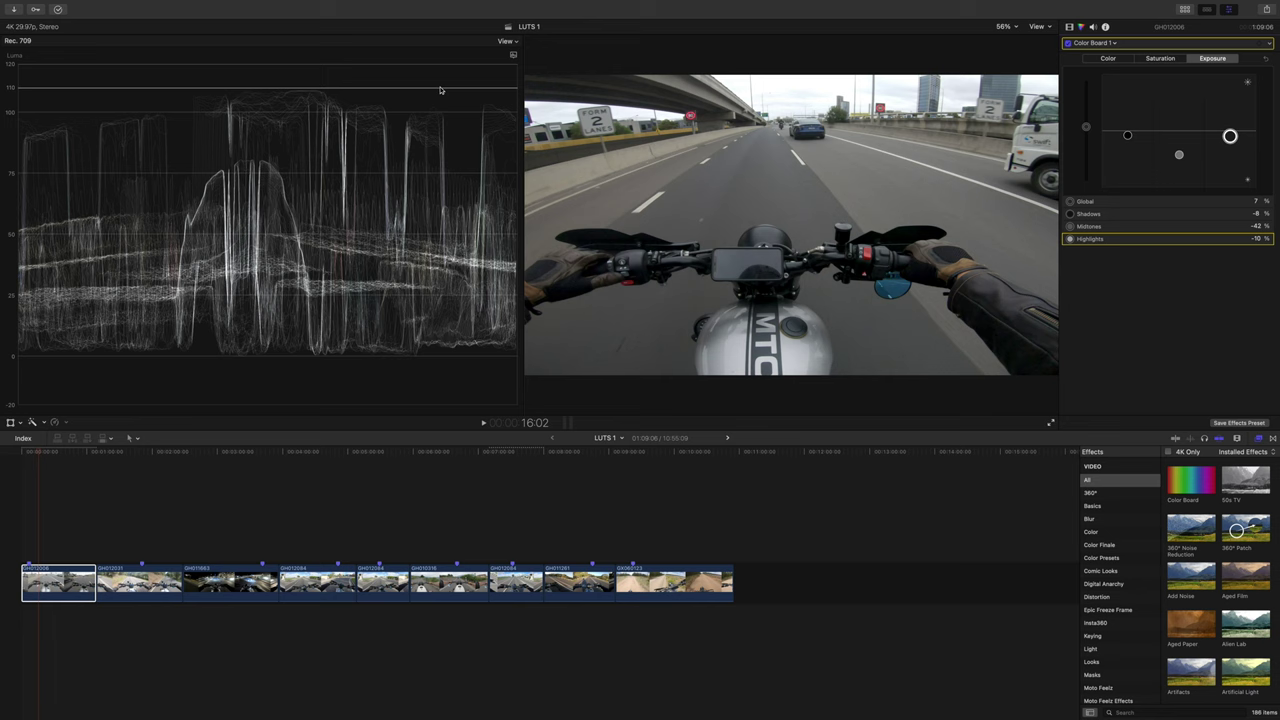
pyautogui.press('super+7')
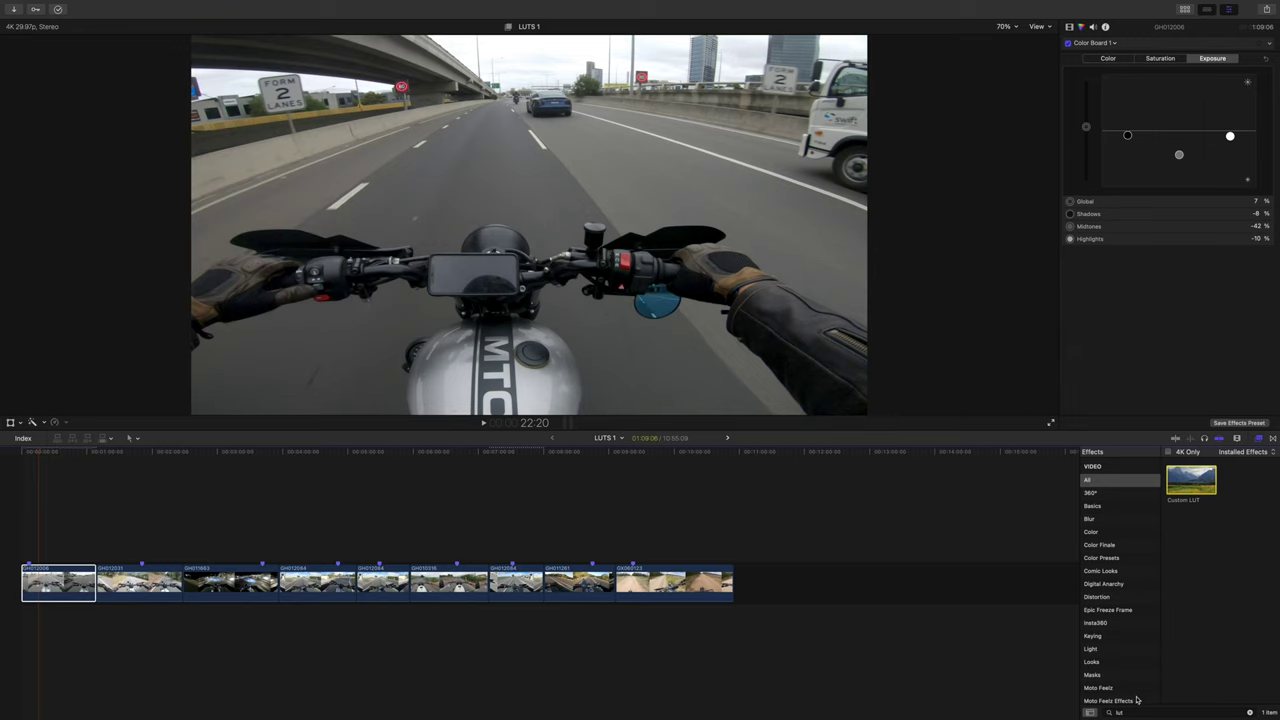
# Add the Custom LUT effect to the first clip and choose Cool me down from MF LUT Pack Vol.1.
pyautogui.moveTo(1190, 478); pyautogui.dragTo(57, 590)
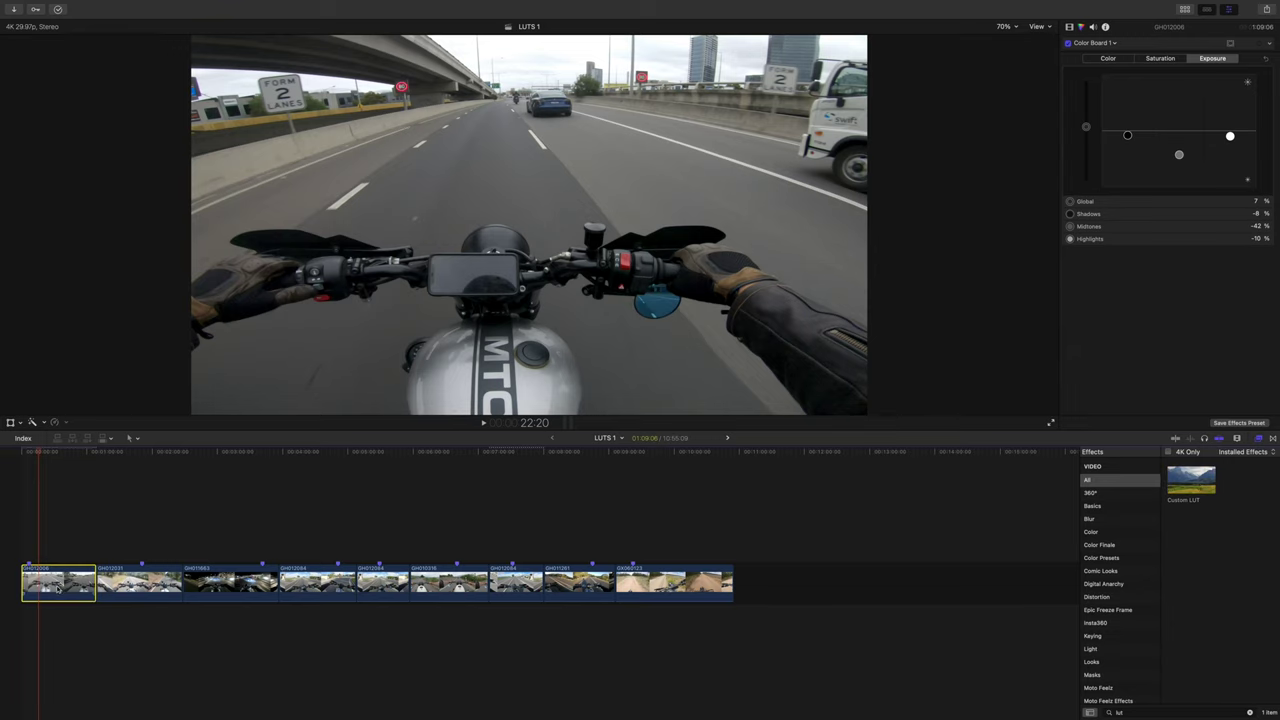
pyautogui.click(1069, 28)
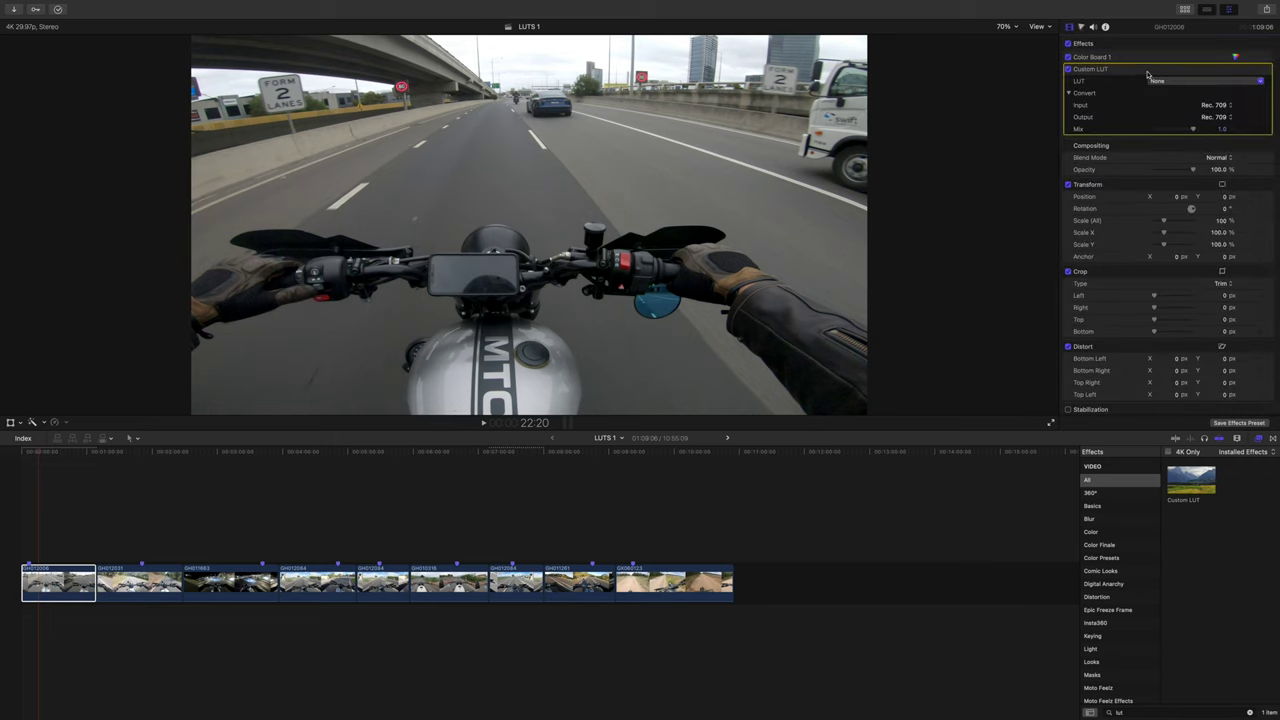
pyautogui.click(1223, 83)
pyautogui.click(1226, 85)
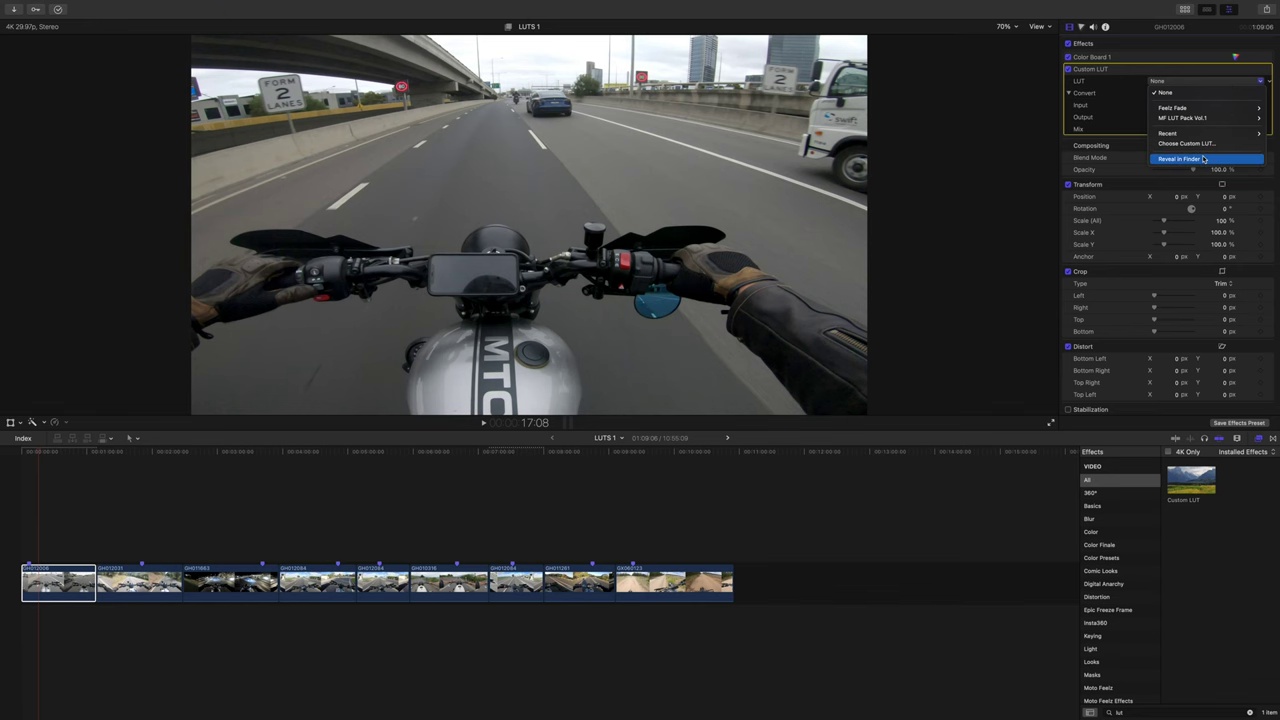
pyautogui.moveTo(1194, 109)
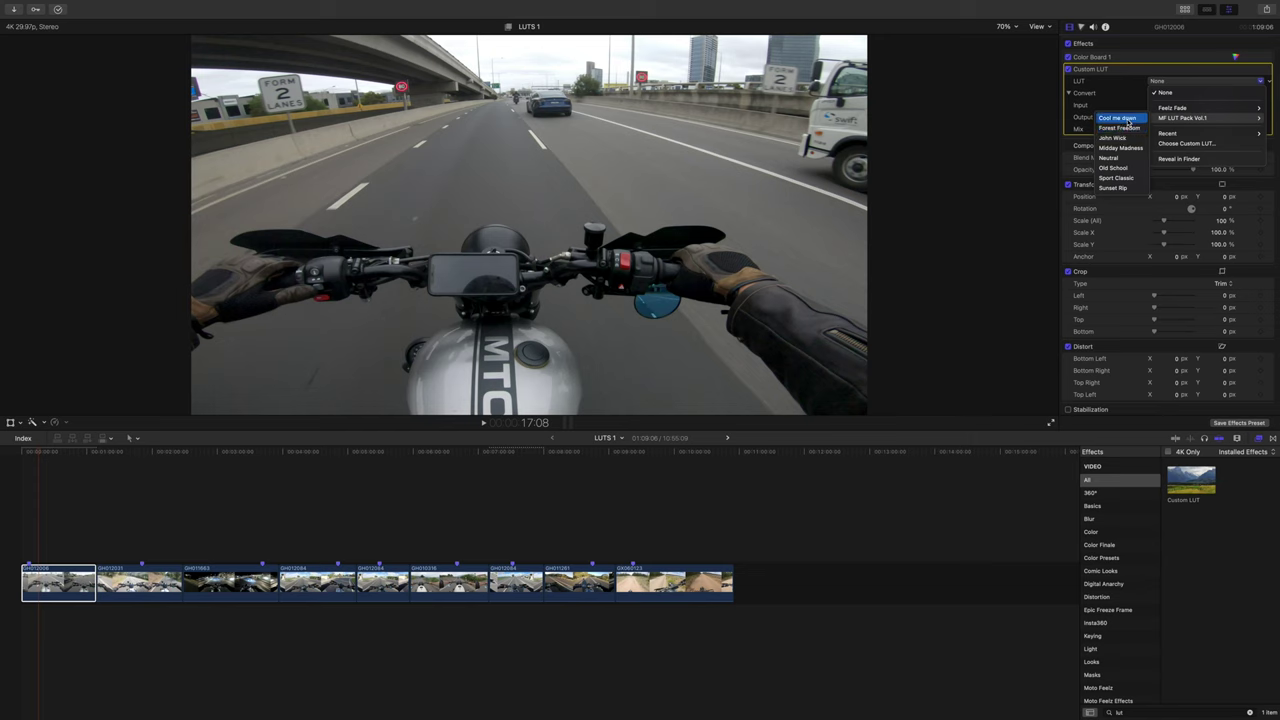
pyautogui.click(1129, 119)
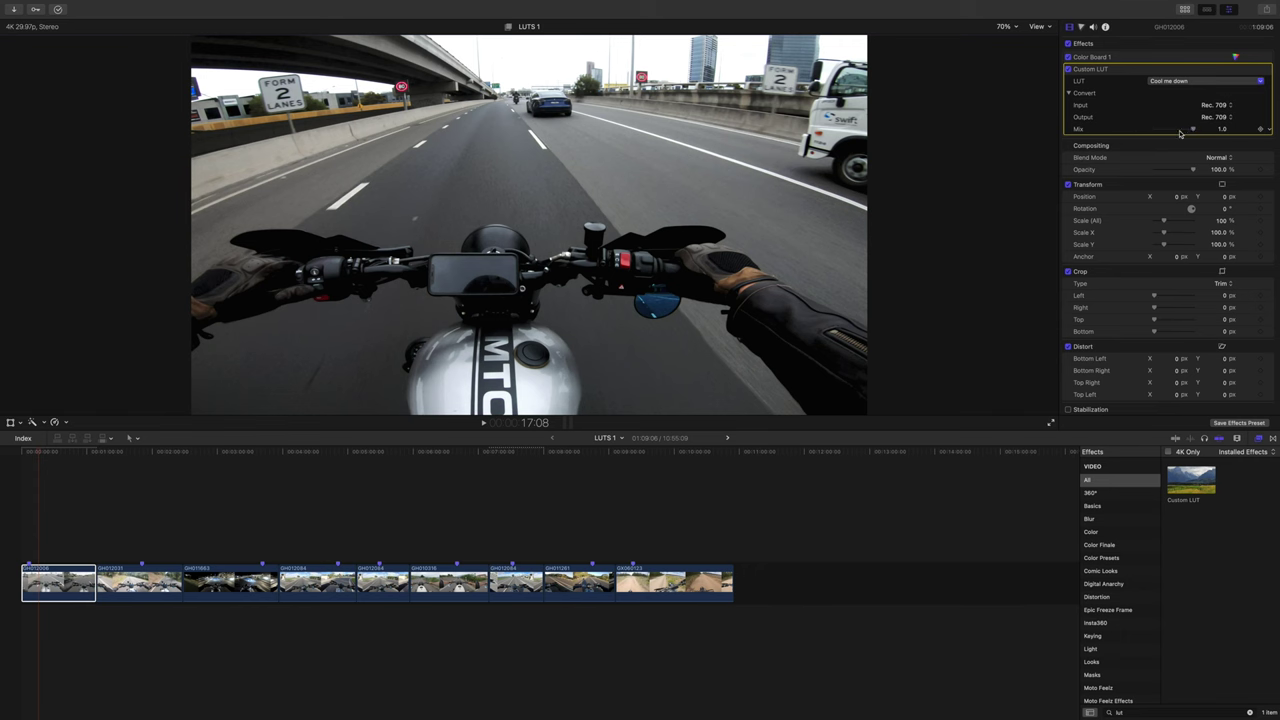
# Test the Cool me down LUT at a mix of 0, and set the mix to about 0.8.
pyautogui.moveTo(1180, 133); pyautogui.dragTo(1057, 137)
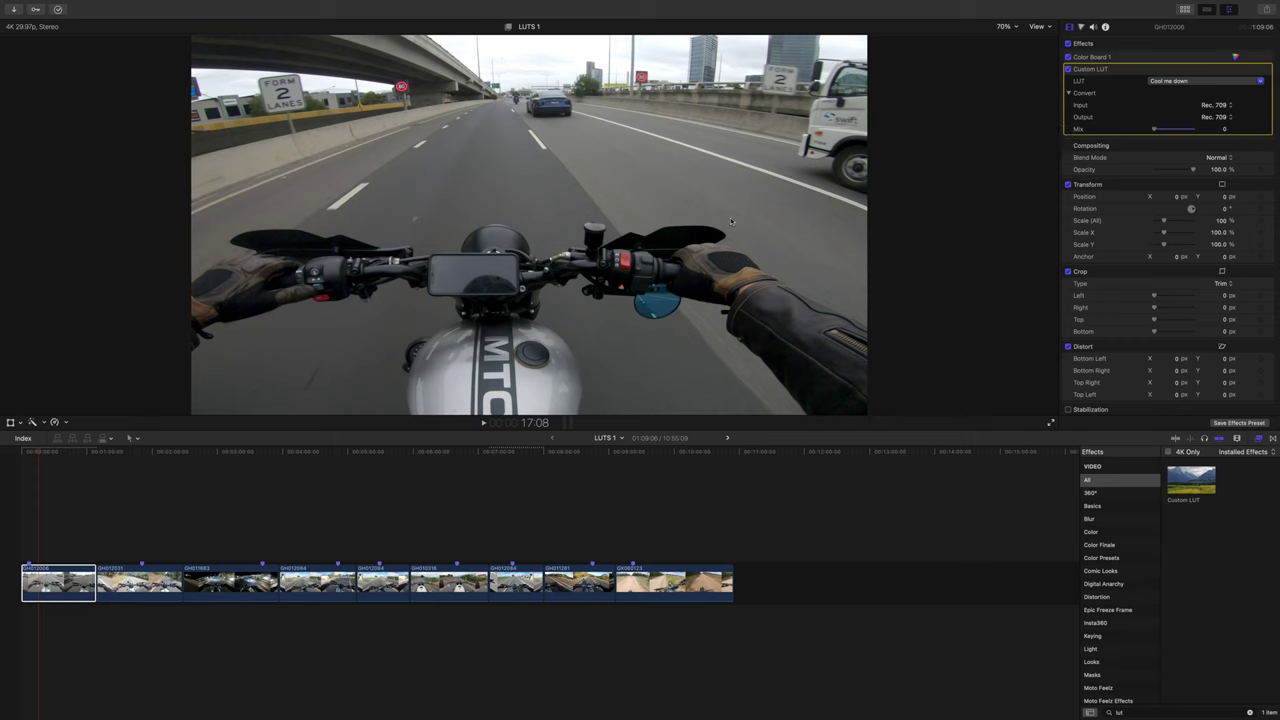
pyautogui.moveTo(1156, 130); pyautogui.dragTo(1186, 130)
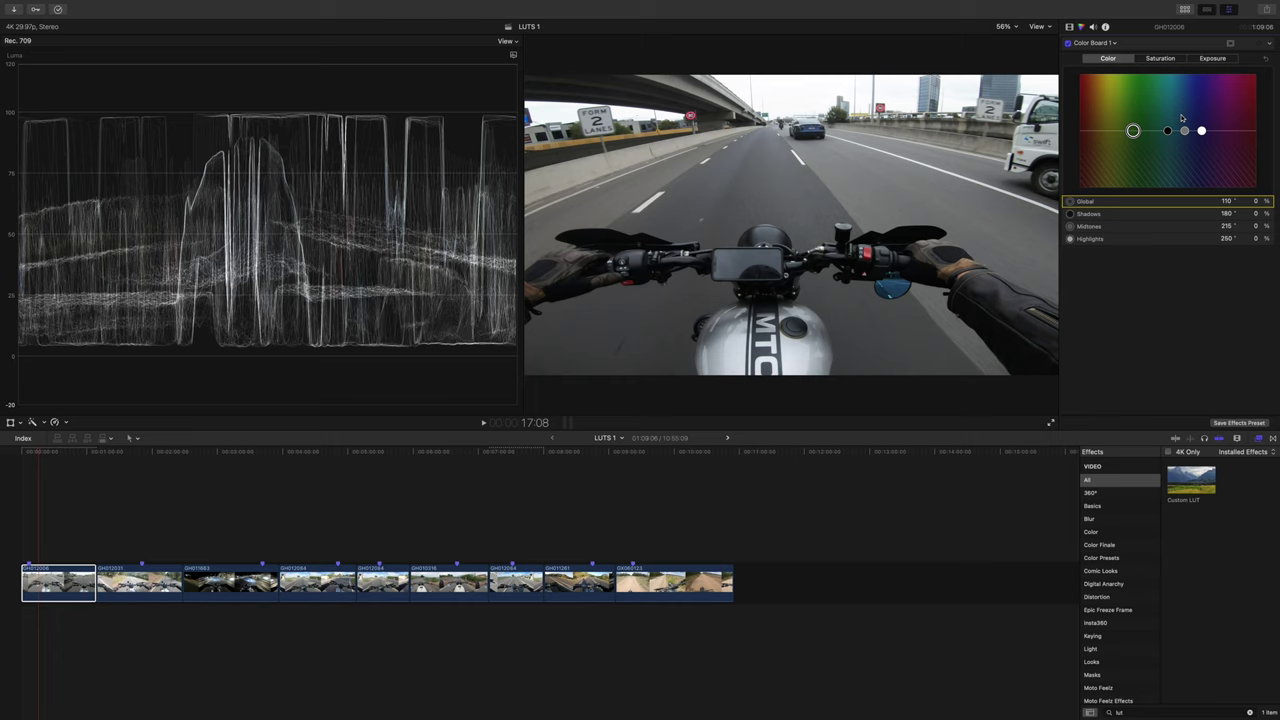
# Slightly adjust the first clip's midtone colour on the Color Board and turn its effects back on.
pyautogui.click(1180, 140)
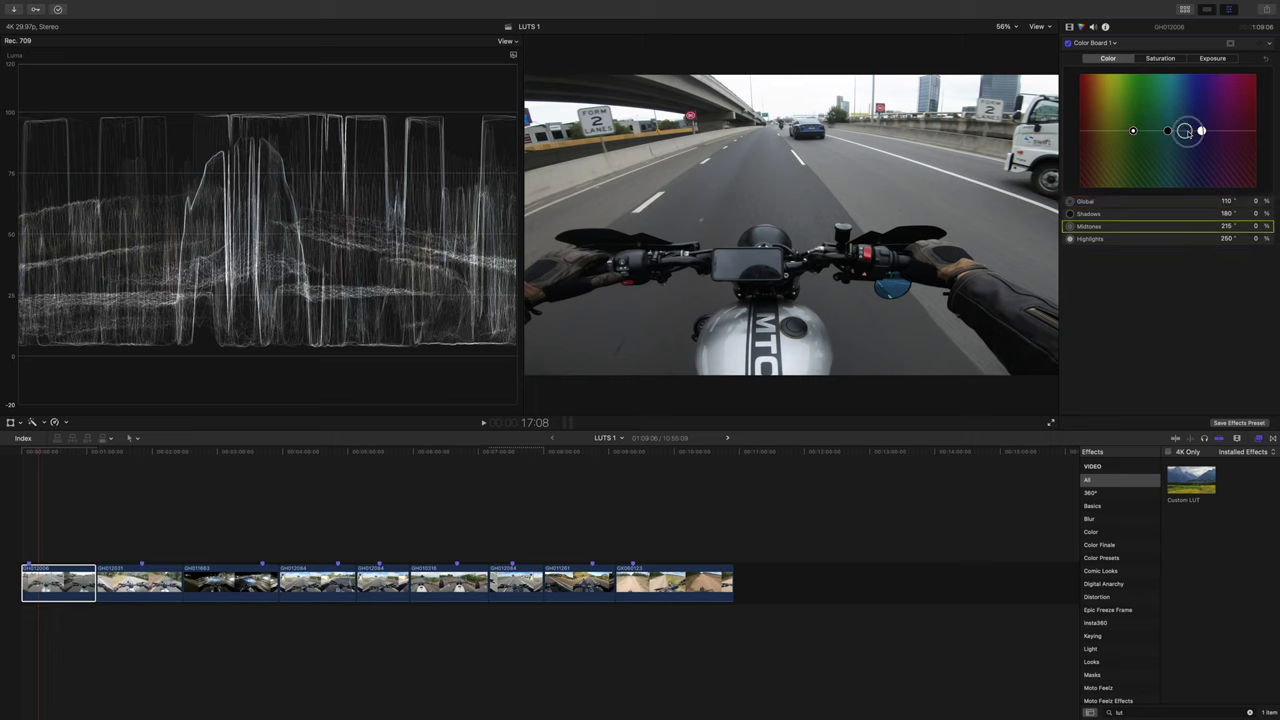
pyautogui.moveTo(1184, 131); pyautogui.dragTo(1185, 129)
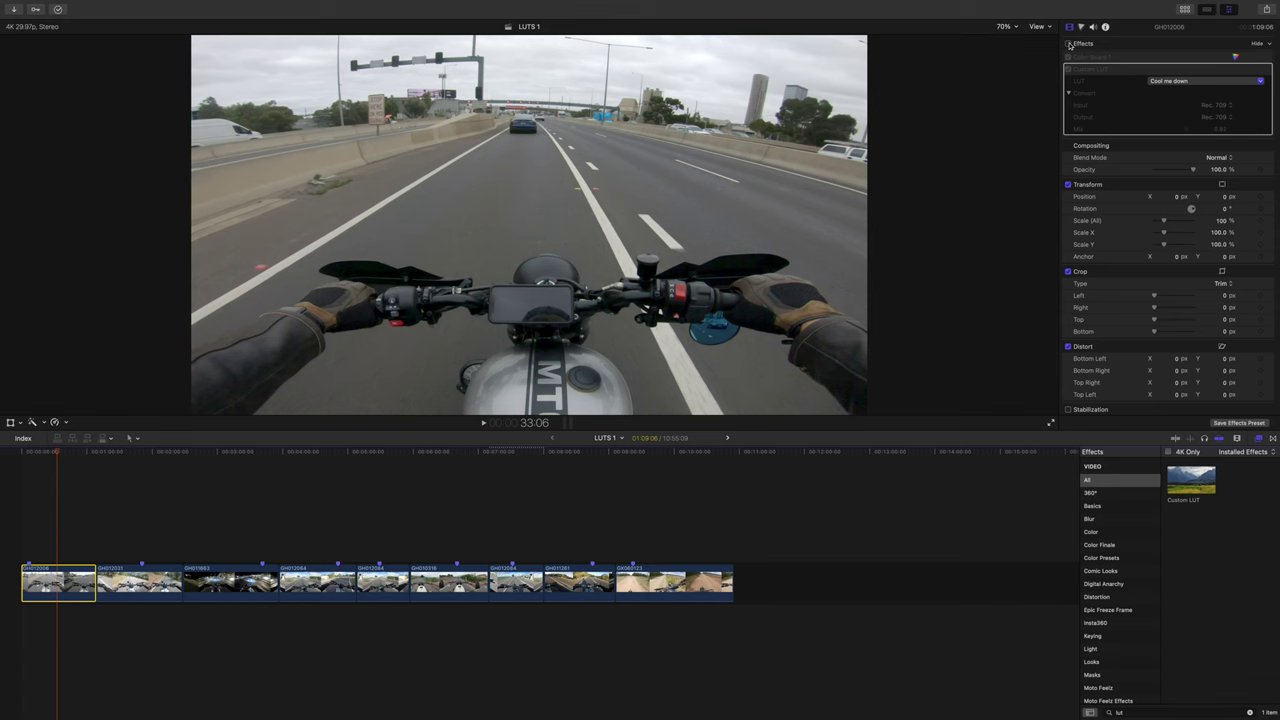
pyautogui.click(1068, 44)
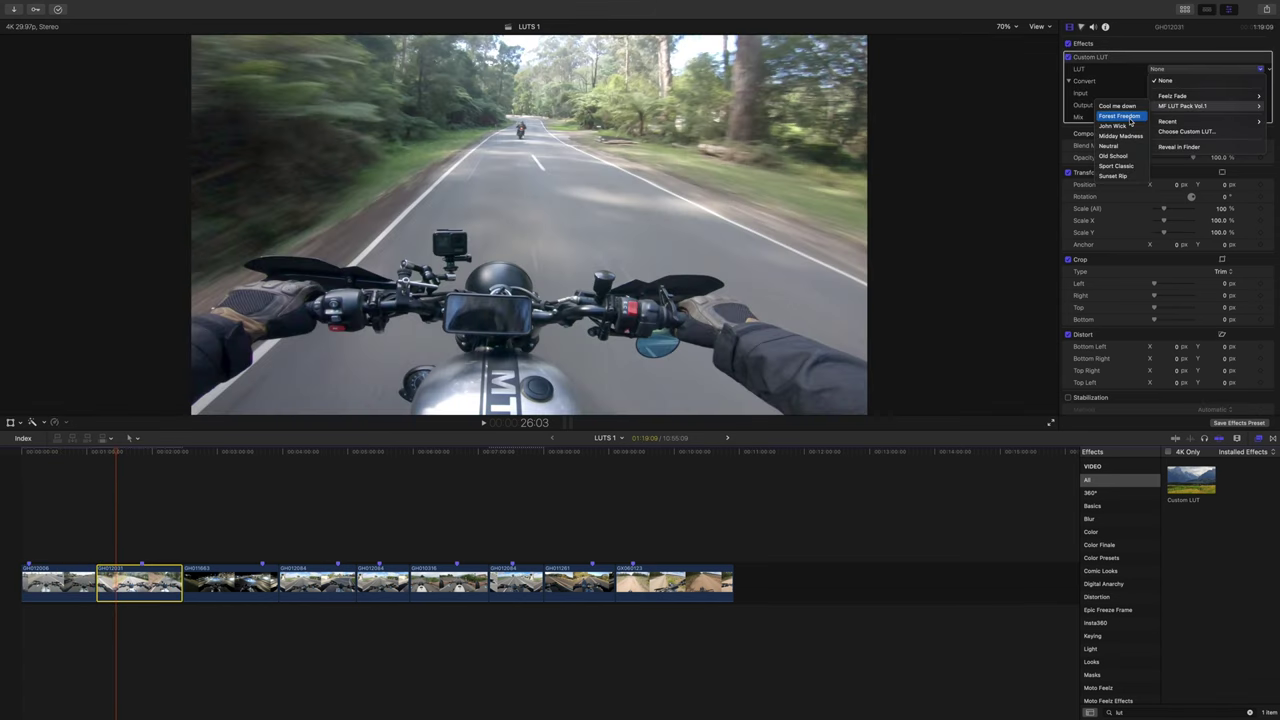
# Apply the Forest Freedom LUT to the second clip at a mix of 0.83, comparing it with the LUT off.
pyautogui.click(1122, 116)
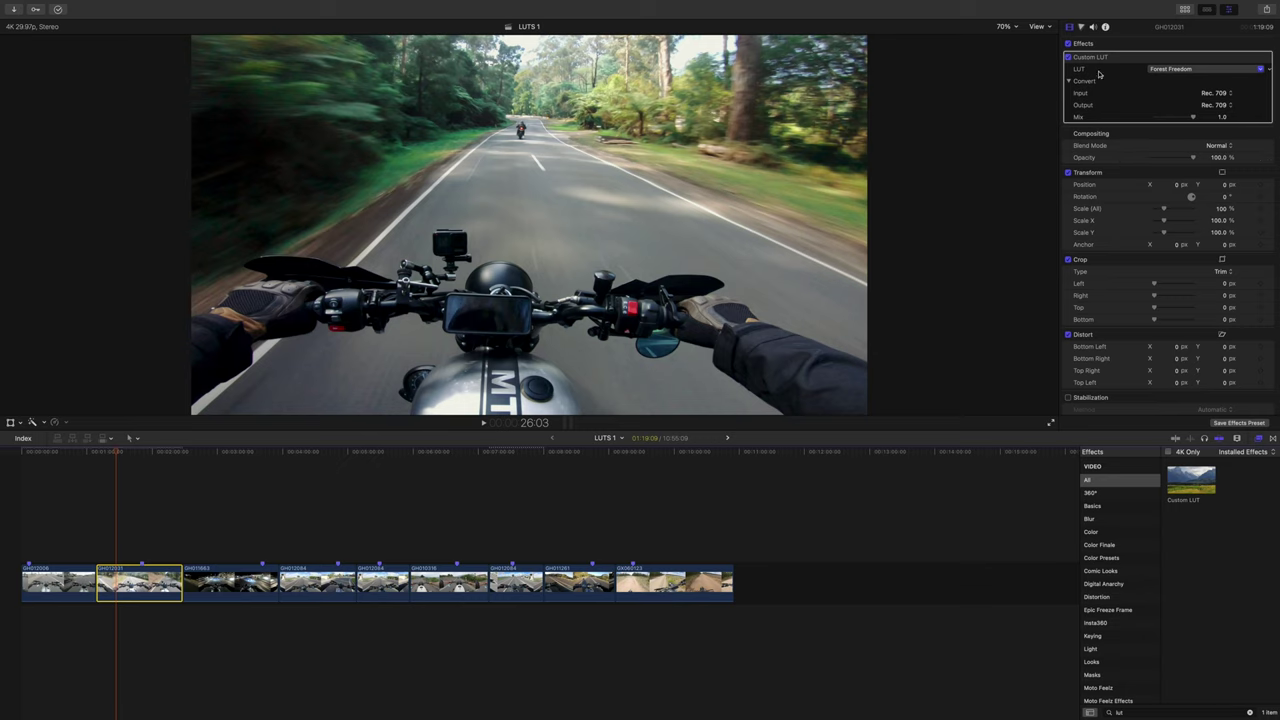
pyautogui.click(1068, 57)
pyautogui.click(1068, 57)
pyautogui.click(1068, 57)
pyautogui.click(1068, 57)
pyautogui.moveTo(1188, 114)
pyautogui.mouseDown()
pyautogui.moveTo(1160, 126)
pyautogui.moveTo(1187, 117)
pyautogui.mouseUp()
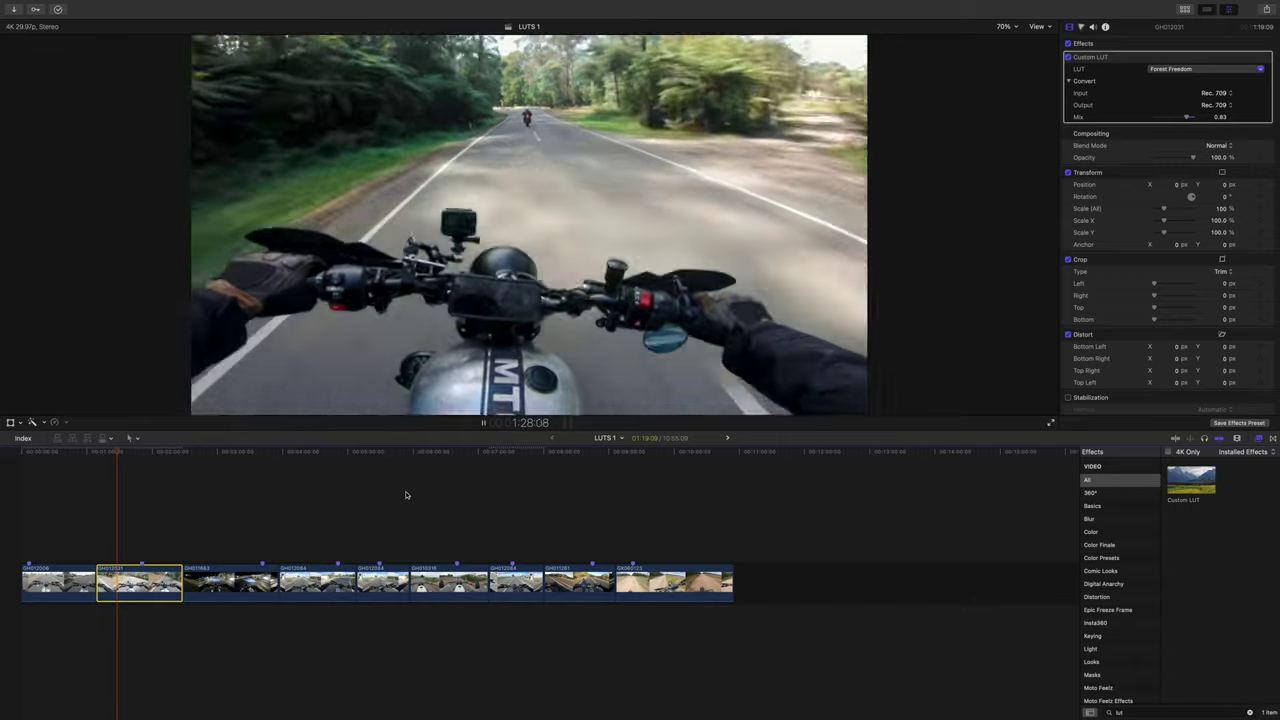
# Set the second clip's Color Board exposure to midtones -24% and highlights 18%, and play the clip.
pyautogui.press('super+6')
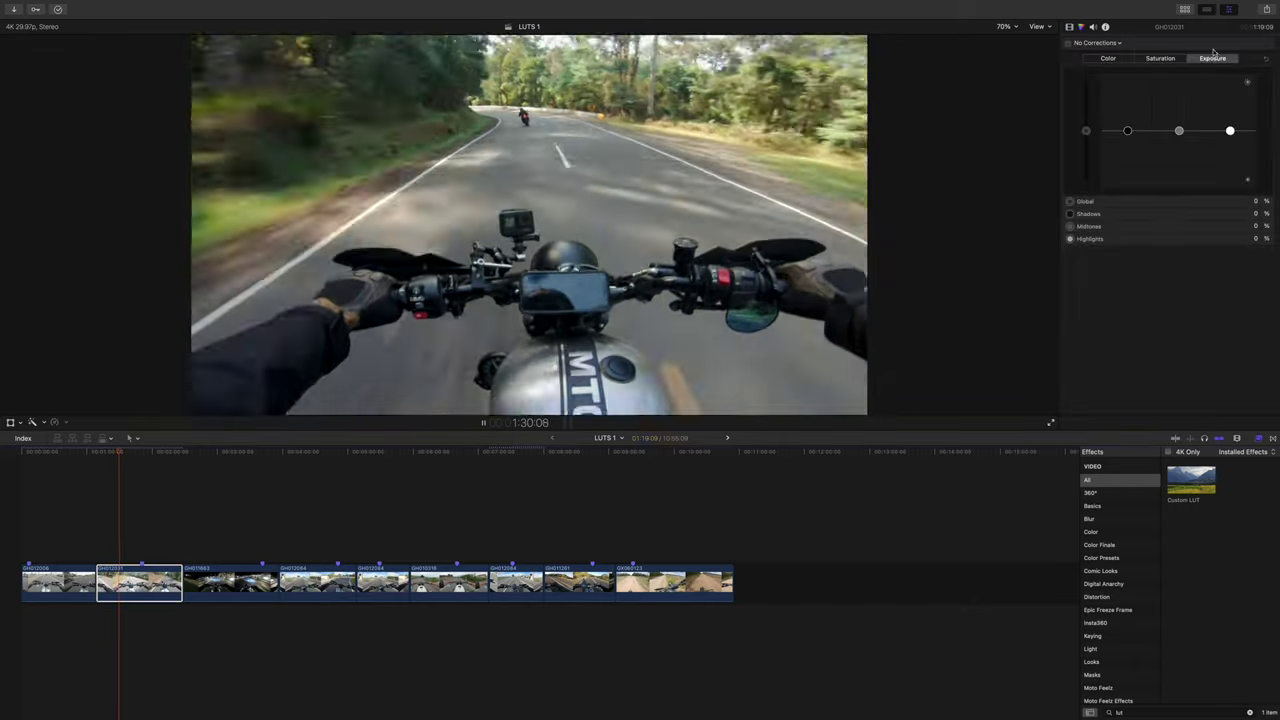
pyautogui.moveTo(1180, 135); pyautogui.dragTo(1230, 120)
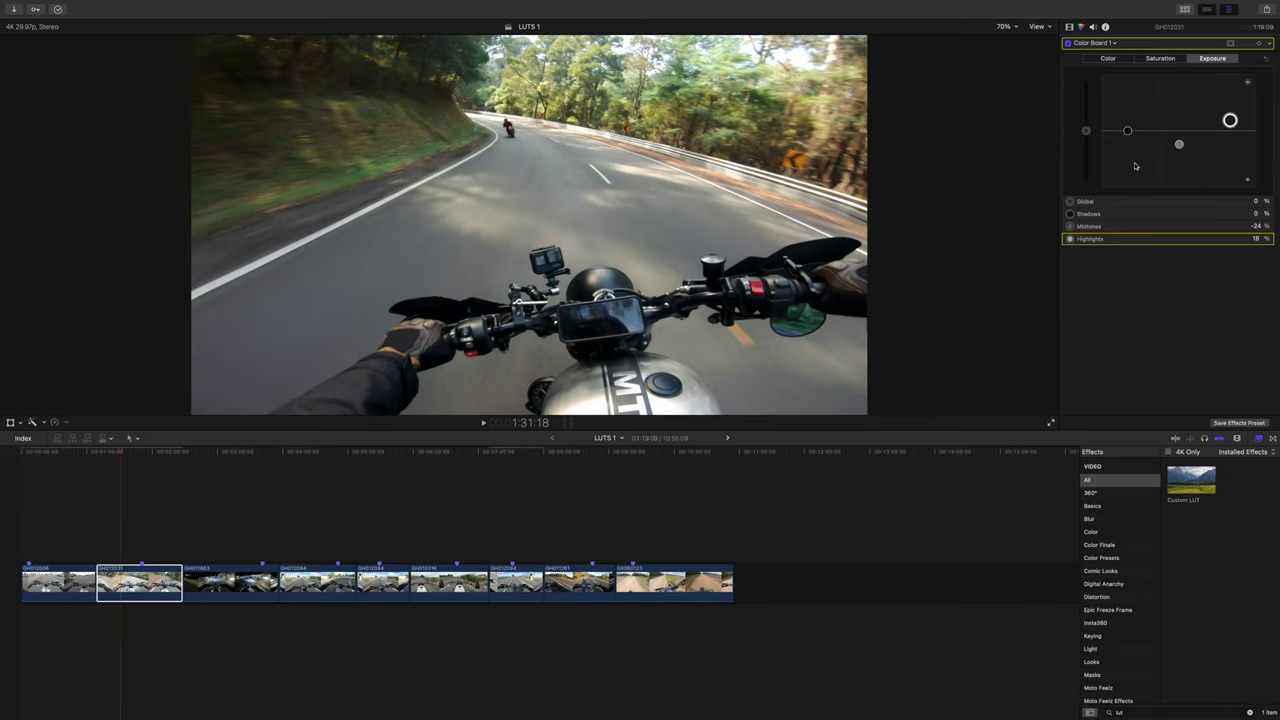
pyautogui.press('space')
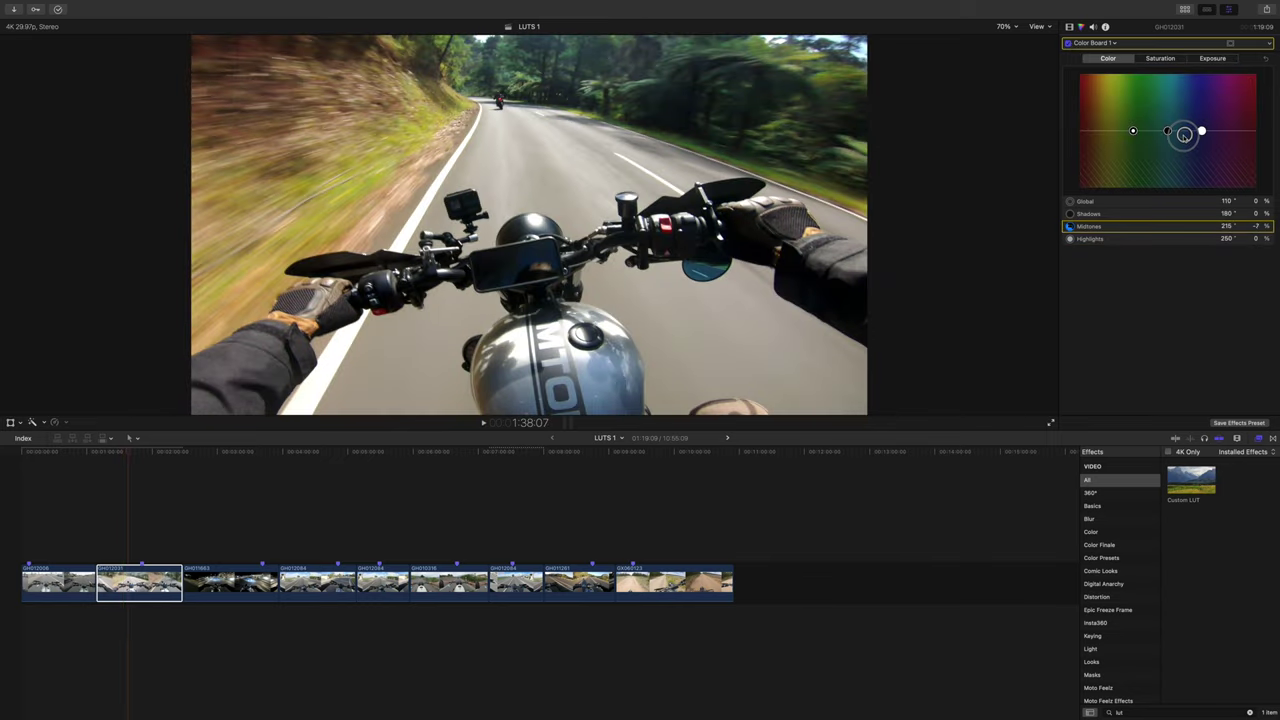
# Try a colour tint on the second clip with shadows at 179°, 26% and highlights at 254°, -25%, and undo it.
pyautogui.moveTo(1185, 134)
pyautogui.mouseDown()
pyautogui.moveTo(1133, 140)
pyautogui.moveTo(1134, 125)
pyautogui.moveTo(1167, 126)
pyautogui.moveTo(1167, 140)
pyautogui.moveTo(1167, 110)
pyautogui.moveTo(1203, 119)
pyautogui.moveTo(1204, 144)
pyautogui.mouseUp()
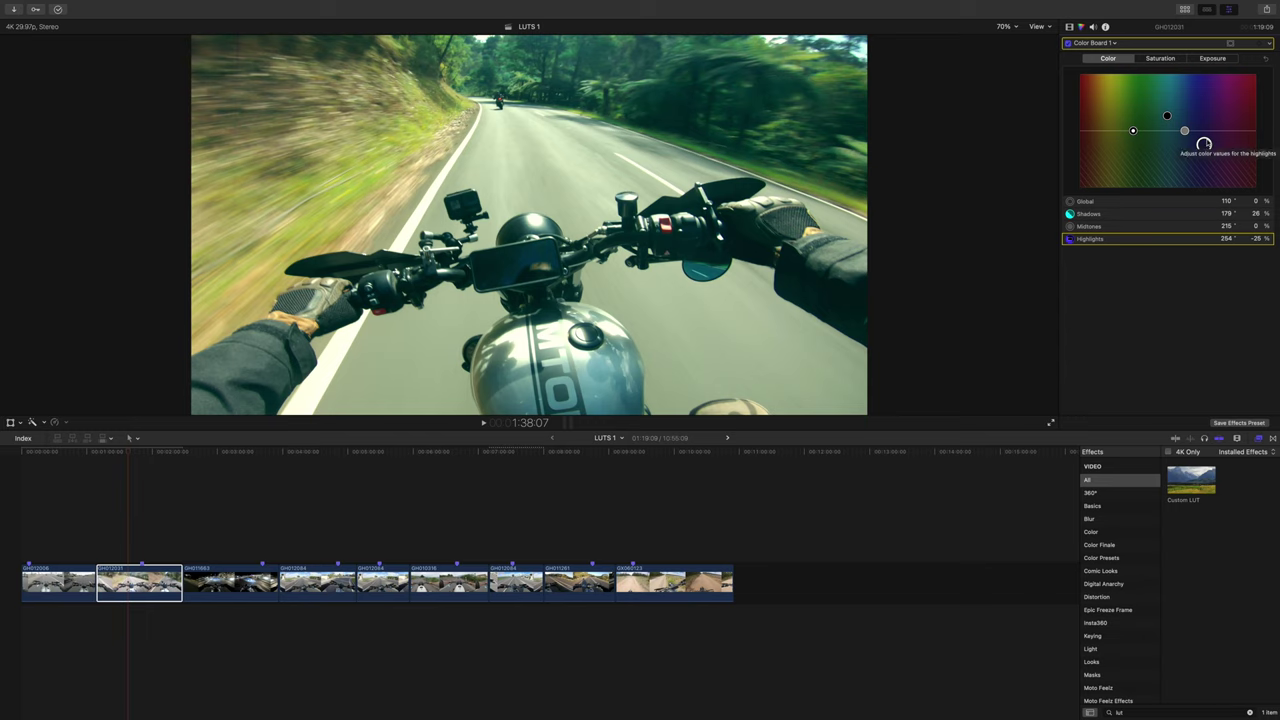
pyautogui.press('super+z')
pyautogui.press('super+z')
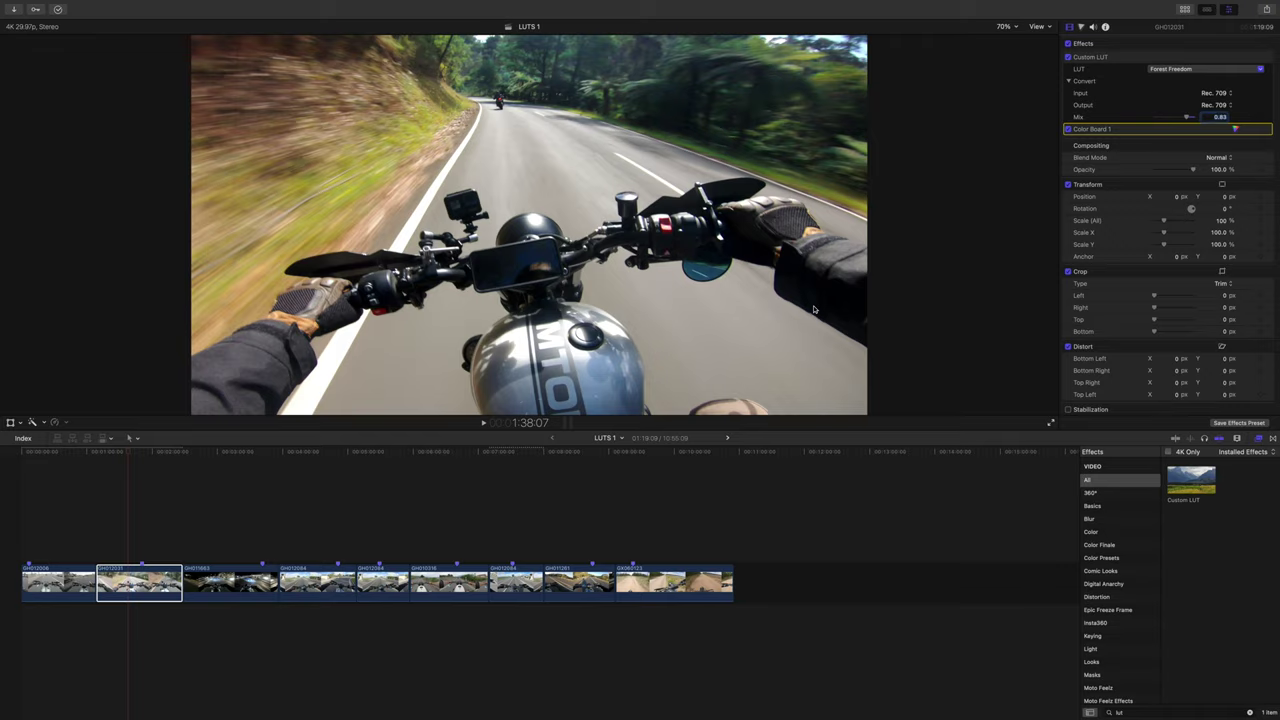
# Play the second clip and compare it with all its effects turned off and on.
pyautogui.press('space')
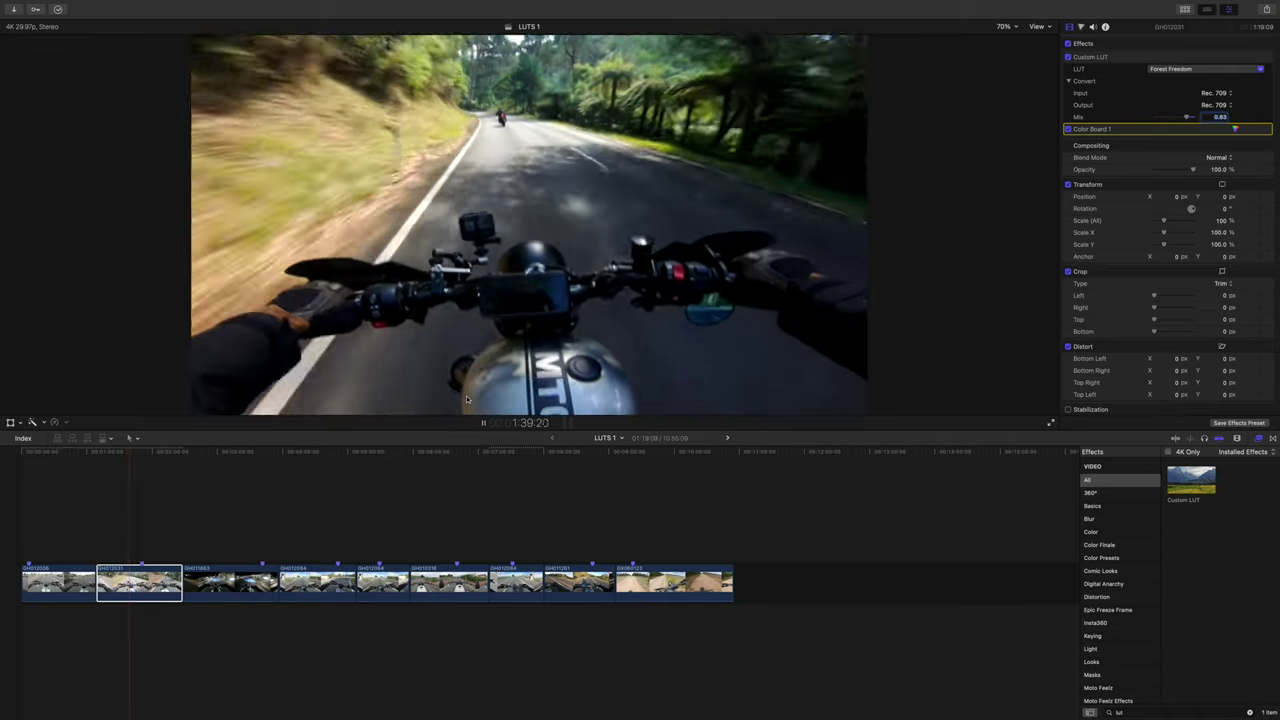
pyautogui.click(1068, 44)
pyautogui.click(1068, 44)
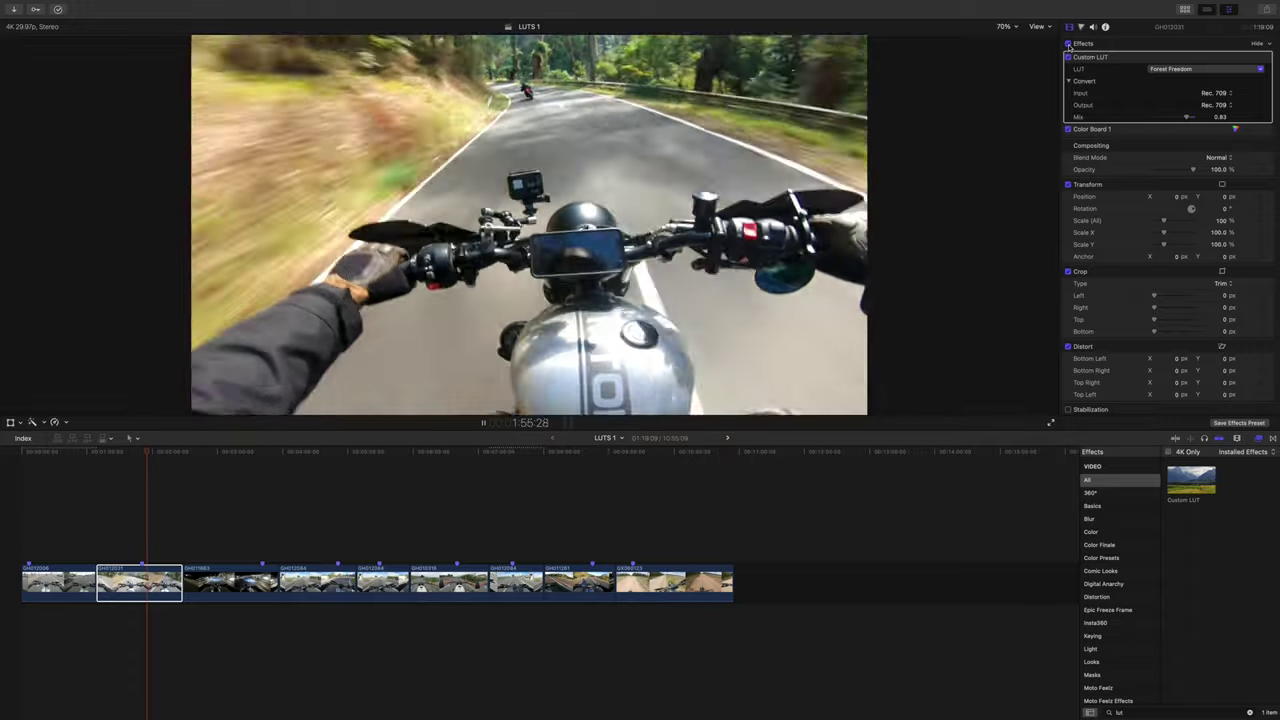
pyautogui.press('space')
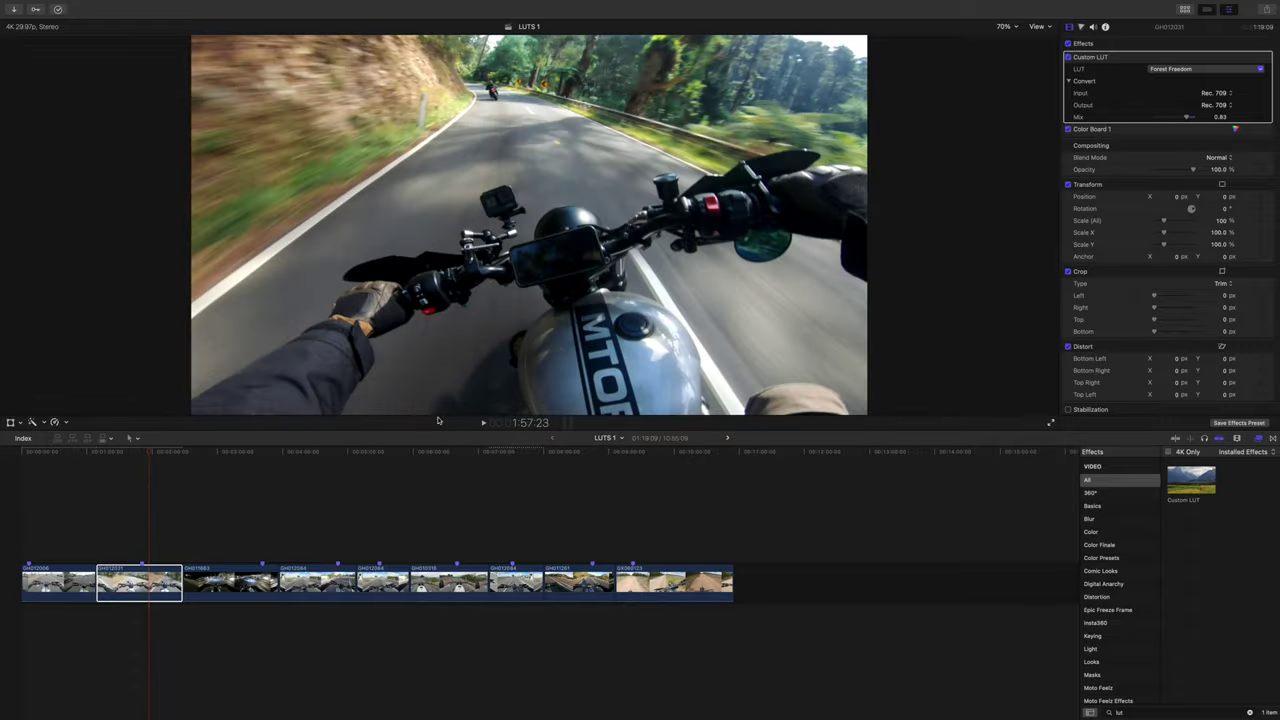
# Apply the John Wick LUT from MF LUT Pack Vol.1 to the third clip at a mix of 0.49 and play it.
pyautogui.click(216, 461)
pyautogui.moveTo(214, 451); pyautogui.dragTo(224, 452)
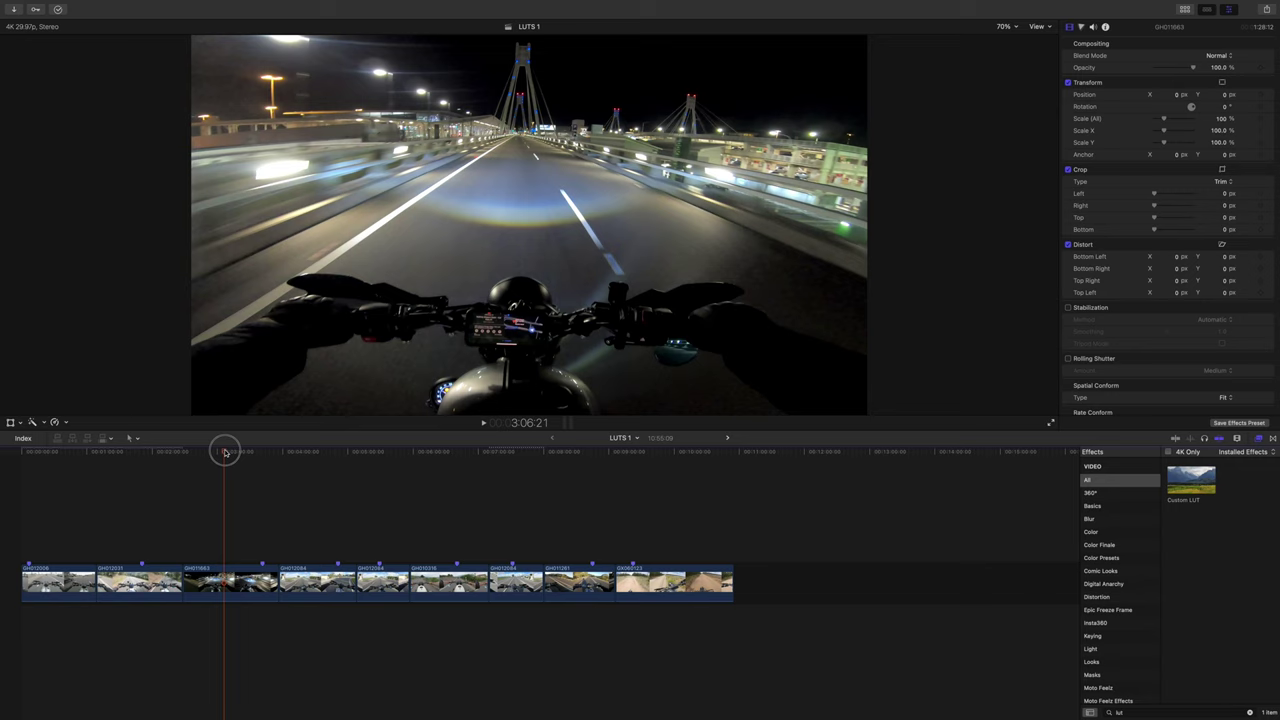
pyautogui.moveTo(224, 452); pyautogui.dragTo(224, 452)
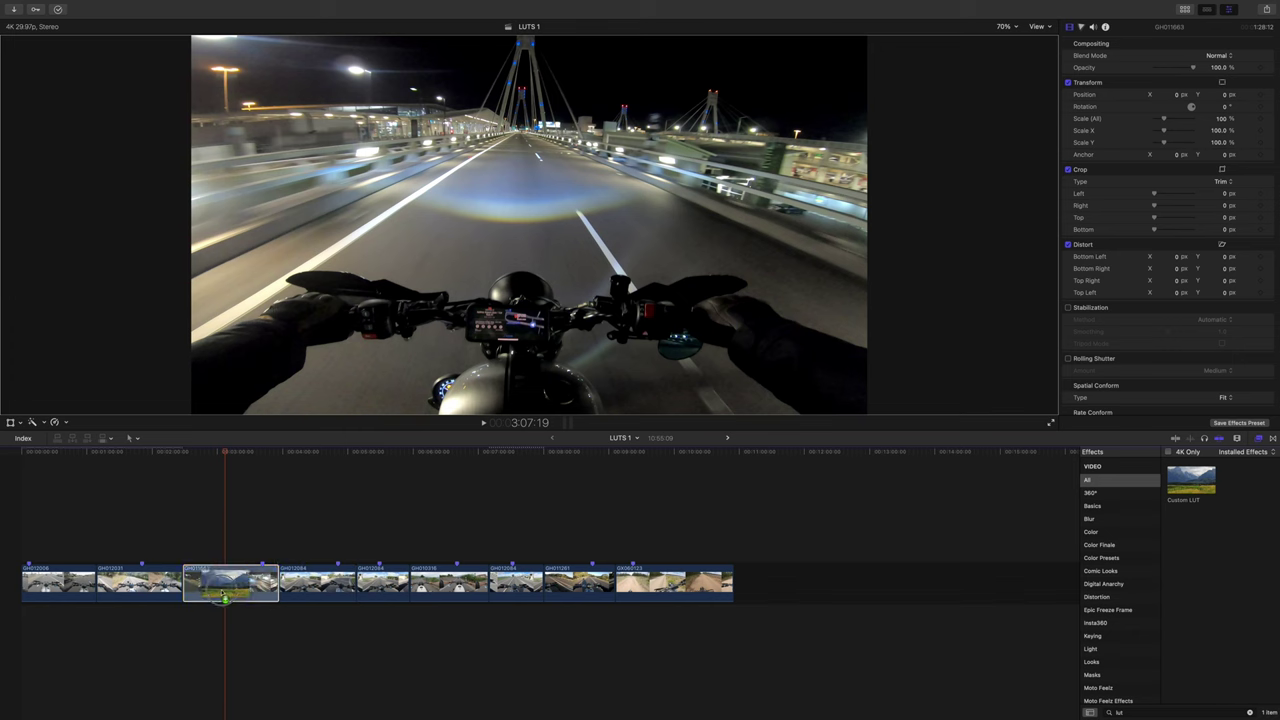
pyautogui.click(1225, 72)
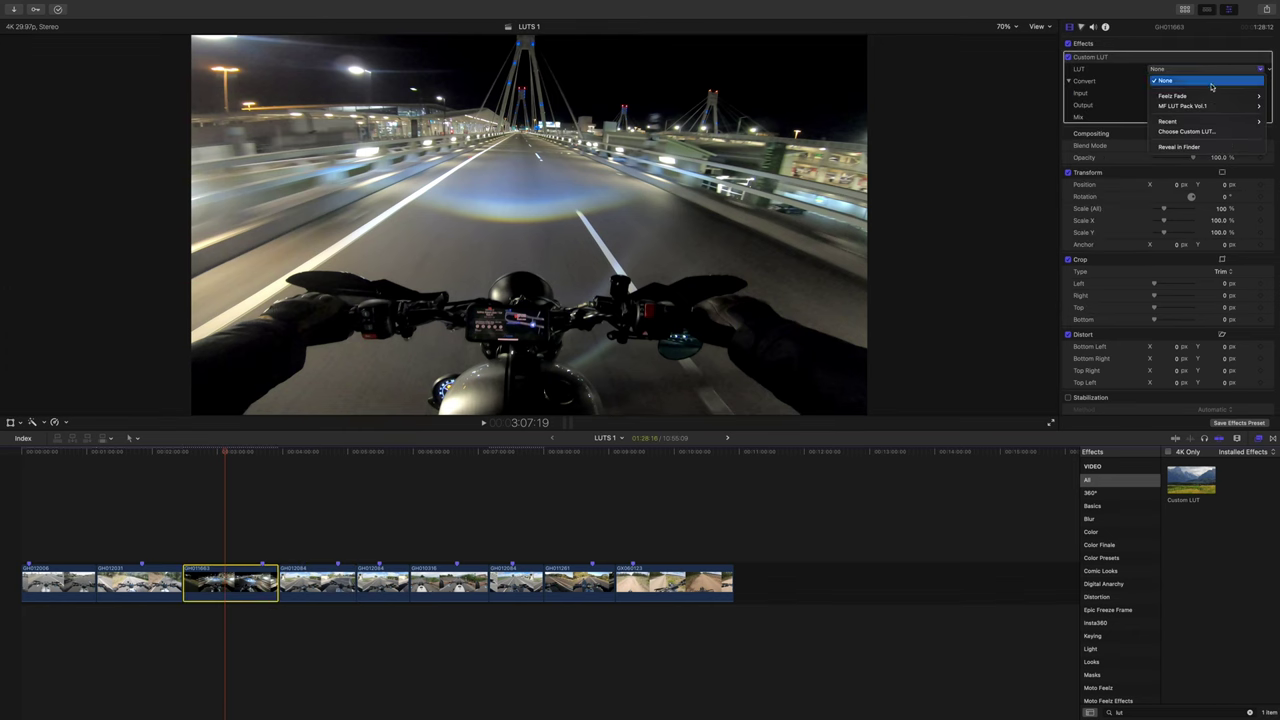
pyautogui.moveTo(1160, 105)
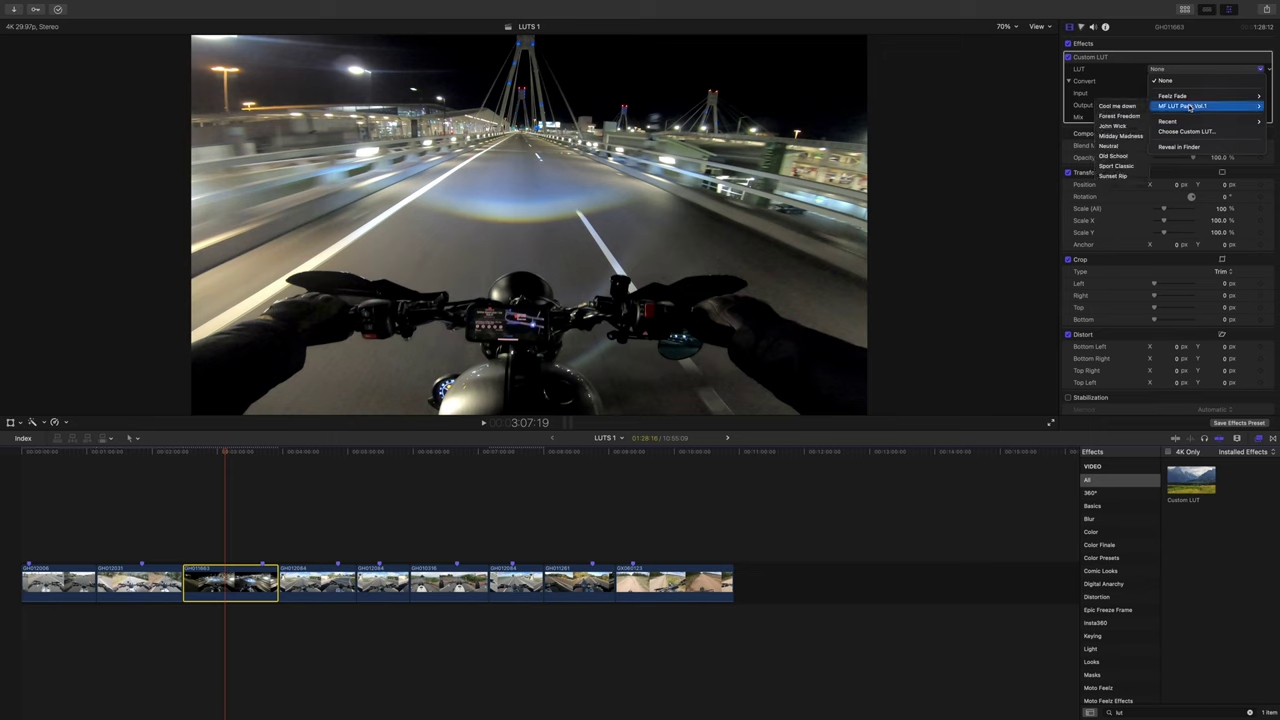
pyautogui.click(1119, 127)
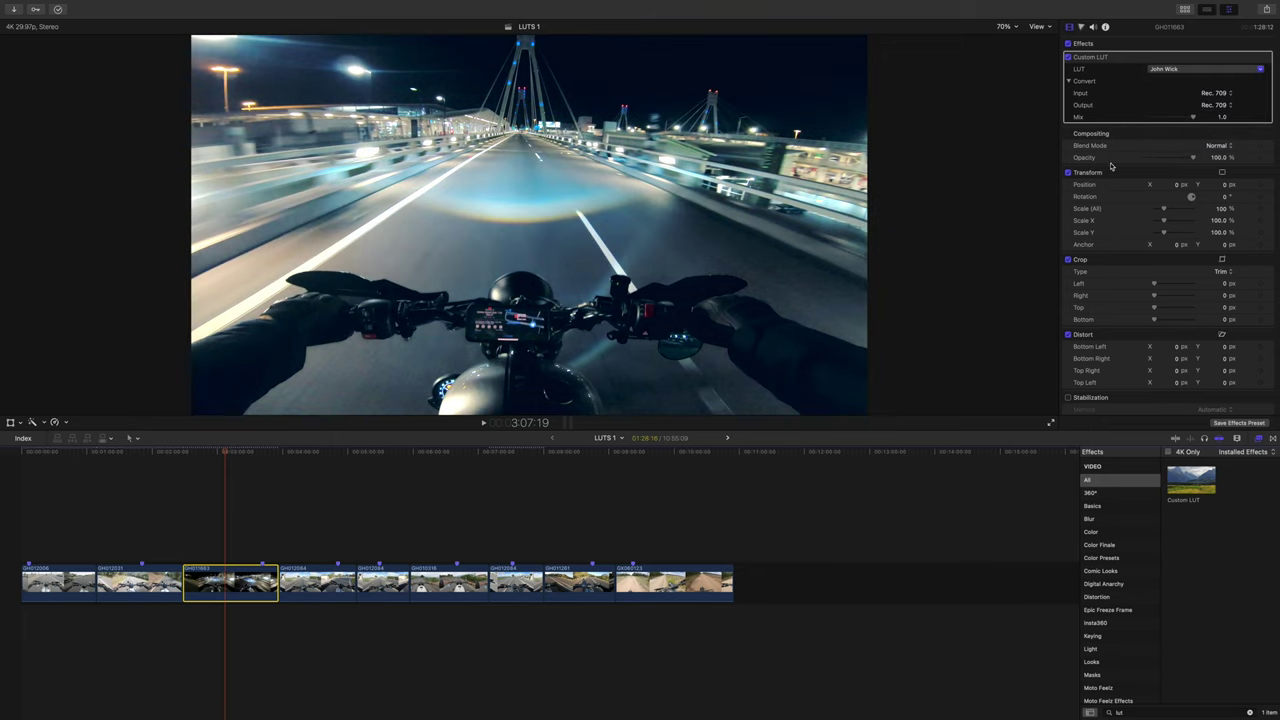
pyautogui.moveTo(1192, 118)
pyautogui.mouseDown()
pyautogui.moveTo(1109, 127)
pyautogui.moveTo(1175, 119)
pyautogui.mouseUp()
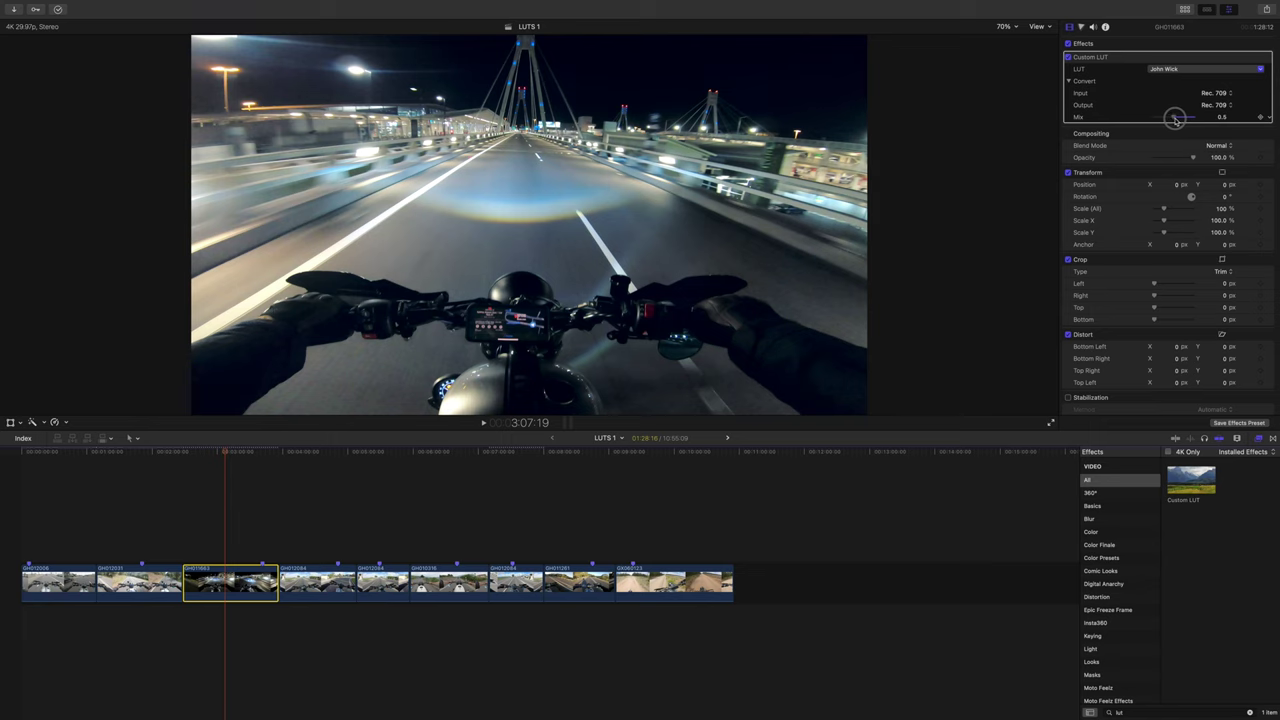
pyautogui.press('space')
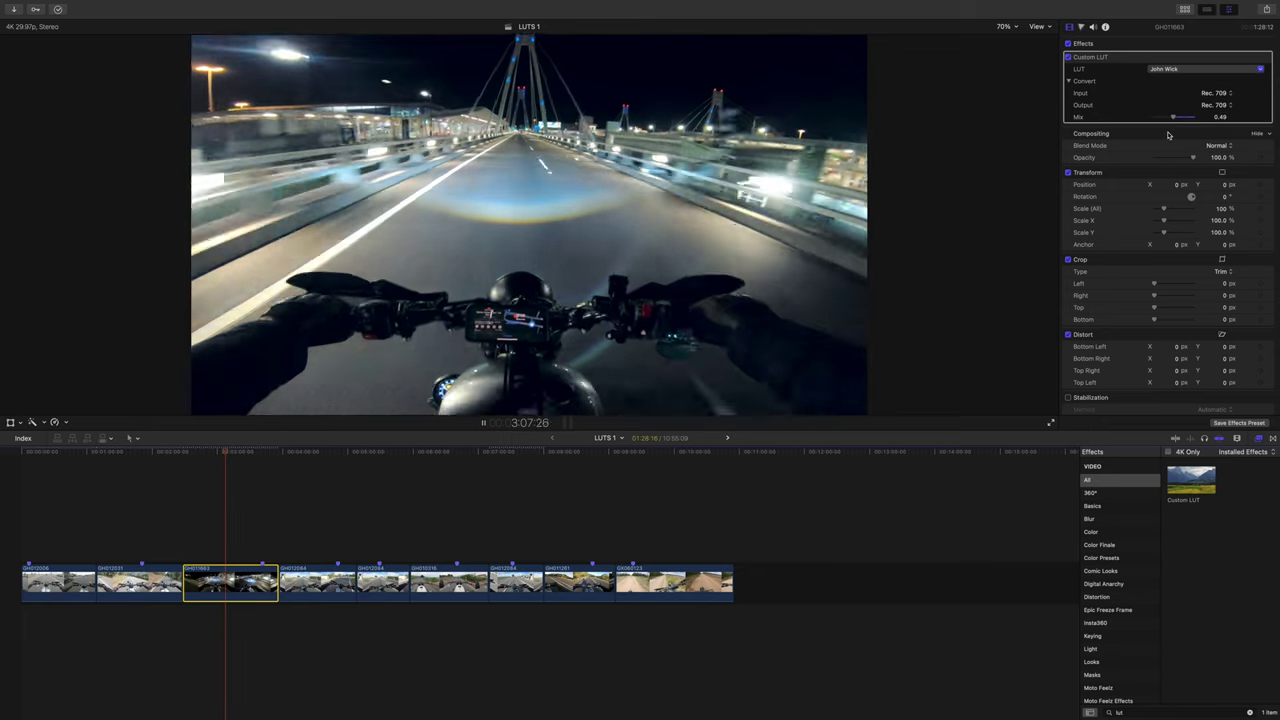
# Set the third clip's Color Board exposure to midtones -20% and highlights 15% while previewing playback.
pyautogui.click(1082, 27)
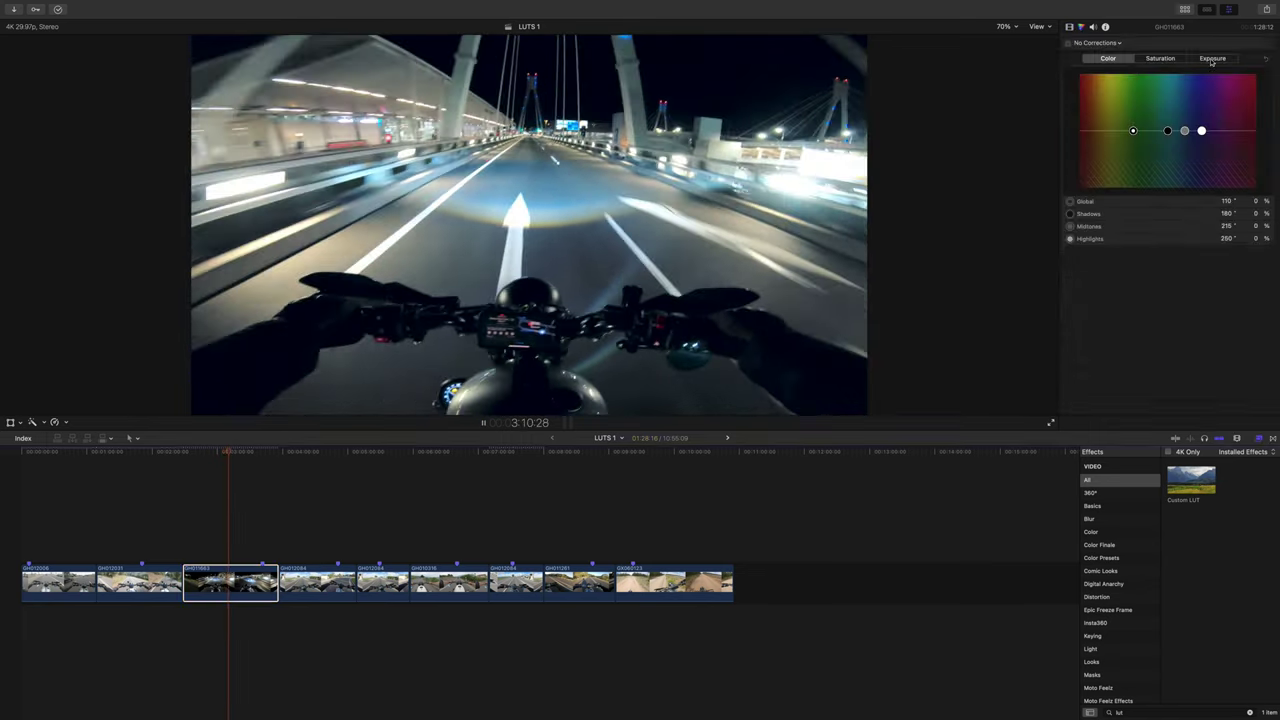
pyautogui.click(1212, 58)
pyautogui.press('space')
pyautogui.moveTo(1179, 131); pyautogui.dragTo(1179, 141)
pyautogui.press('space')
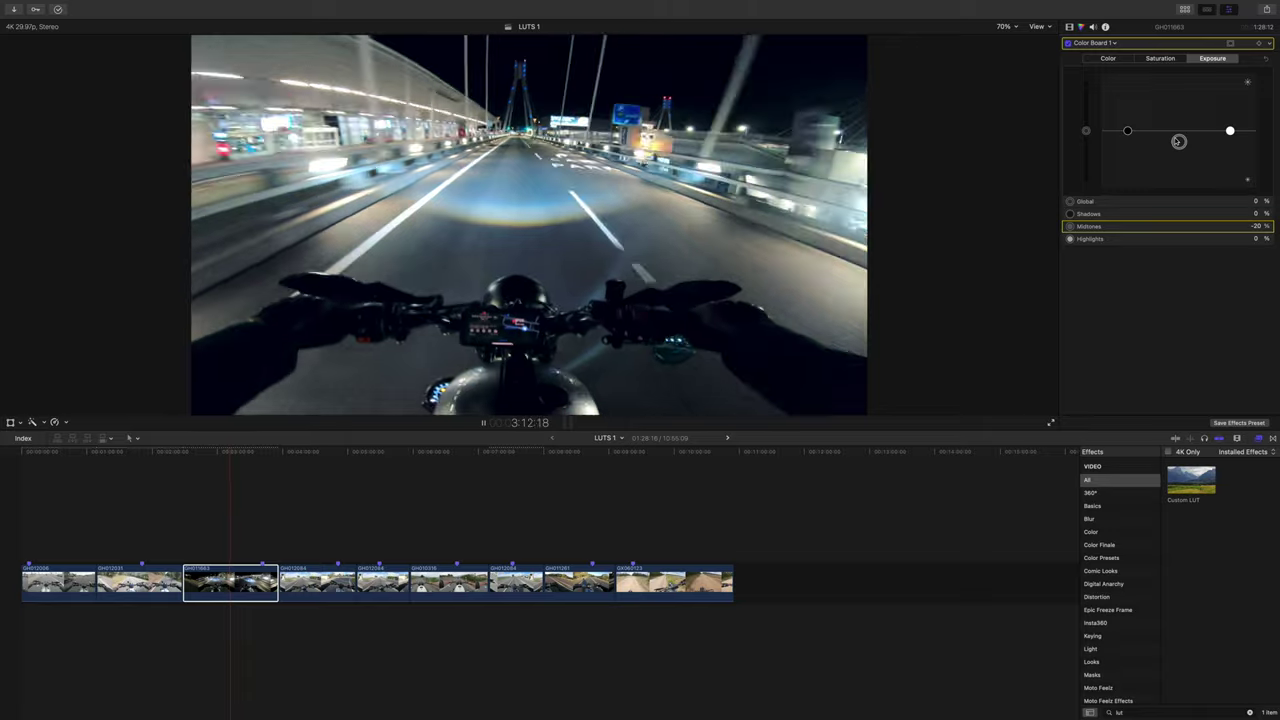
pyautogui.press('space')
pyautogui.moveTo(1230, 131); pyautogui.dragTo(1230, 121)
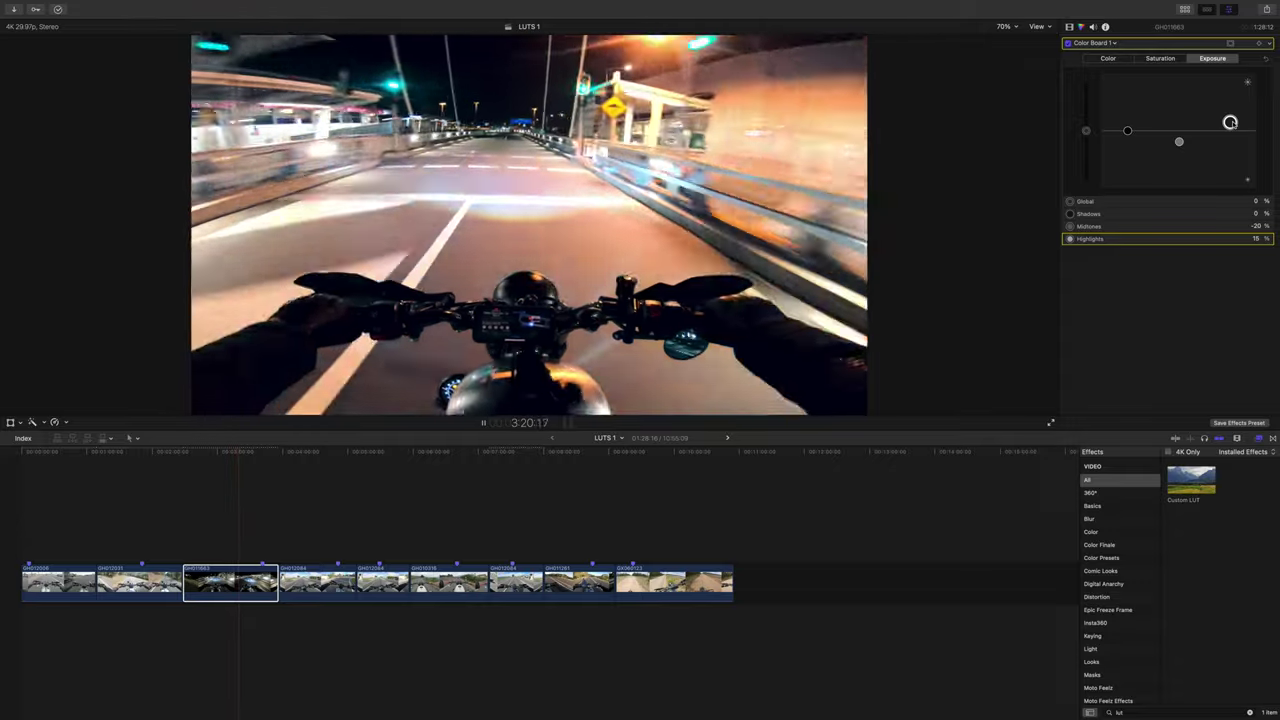
# Set the third clip's John Wick LUT mix to 0.68 while playing the clip.
pyautogui.press('space')
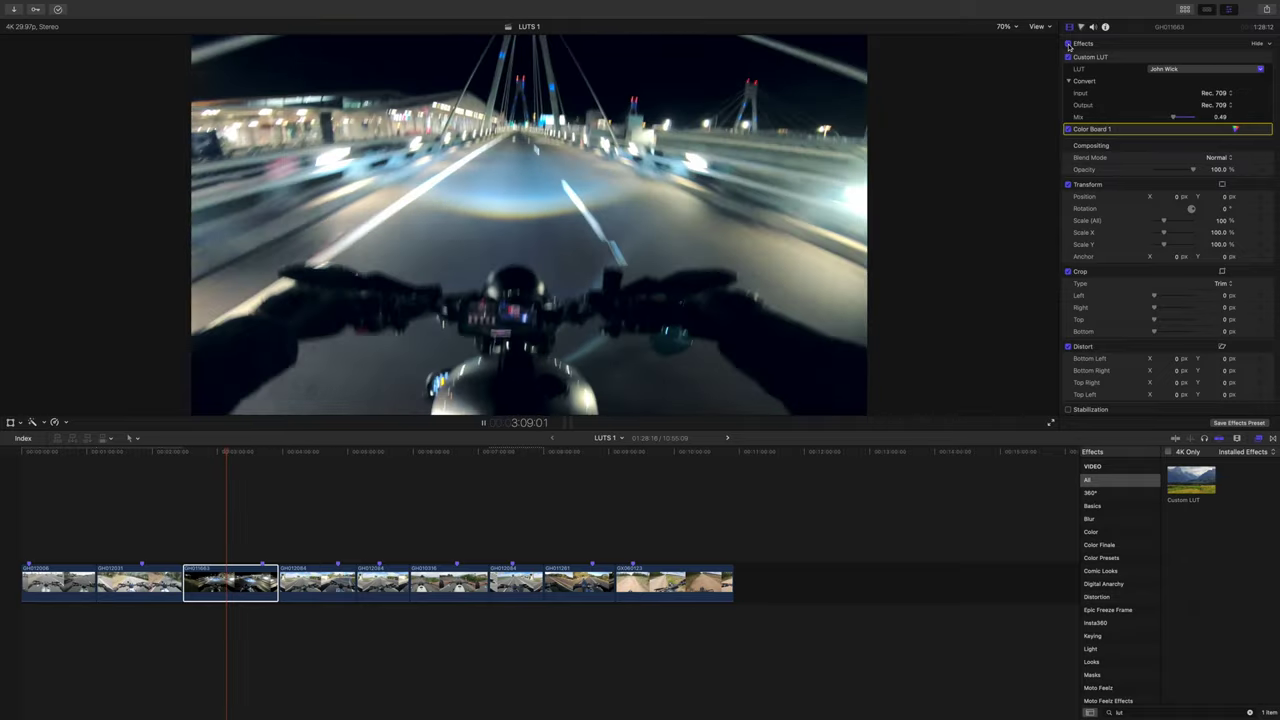
pyautogui.moveTo(1175, 119); pyautogui.dragTo(1182, 118)
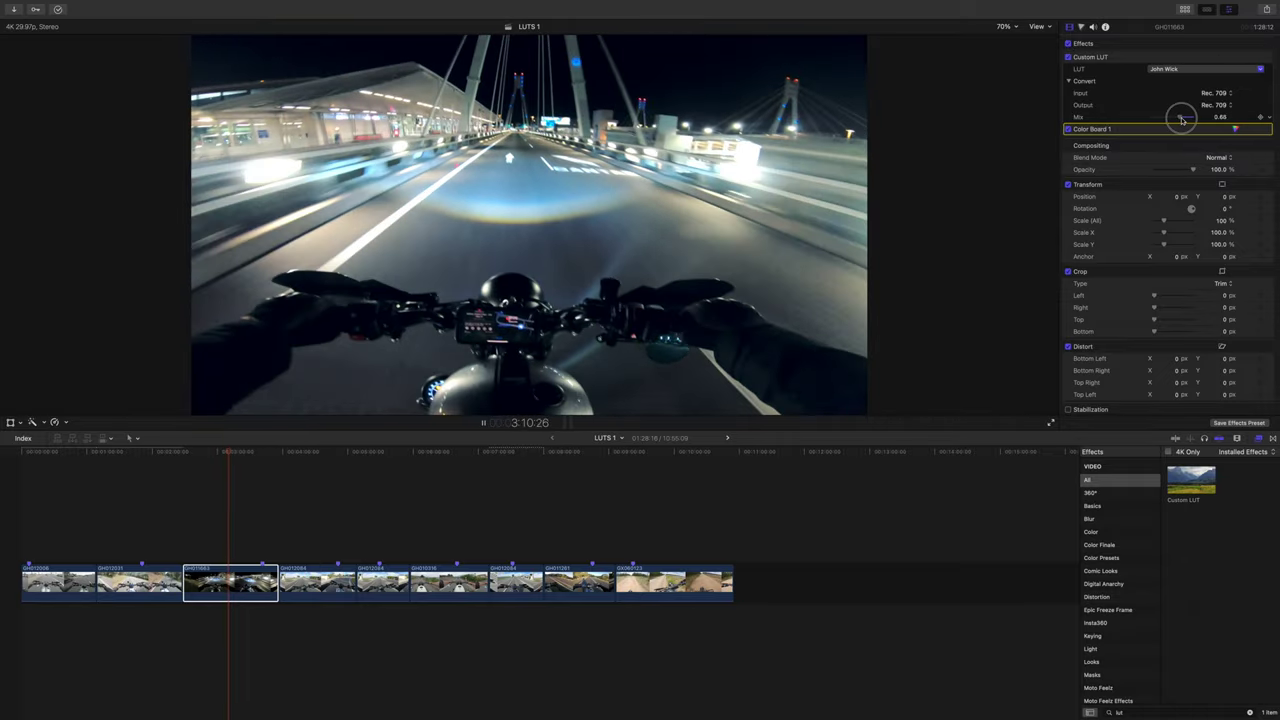
pyautogui.press('space')
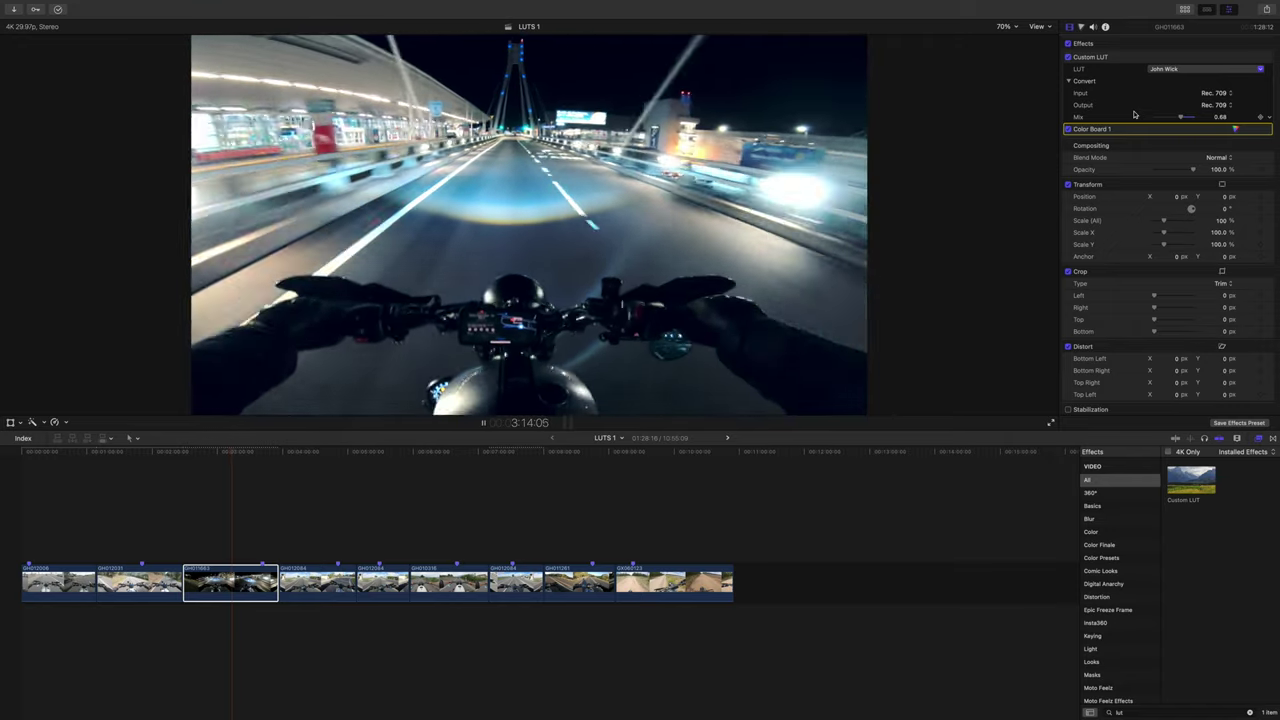
# Preview the fourth clip and apply the Midday Madness LUT from MF LUT Pack Vol.1 to it at full mix.
pyautogui.click(297, 469)
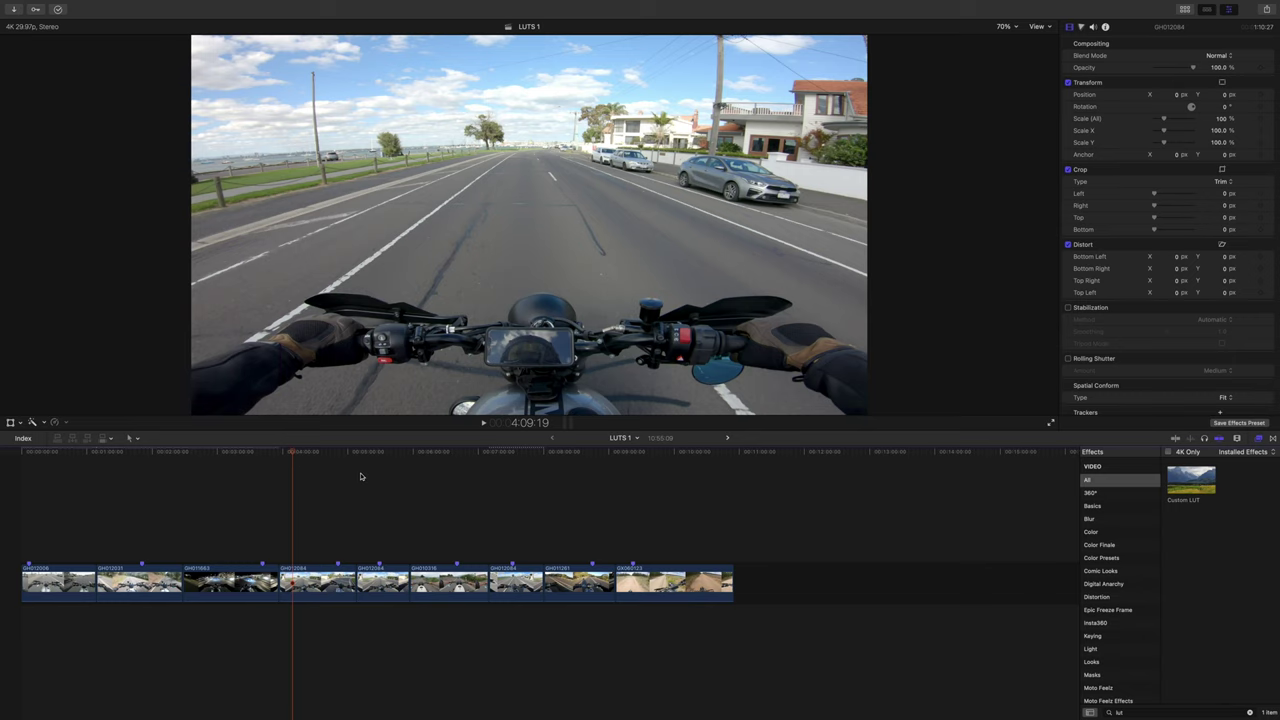
pyautogui.press('space')
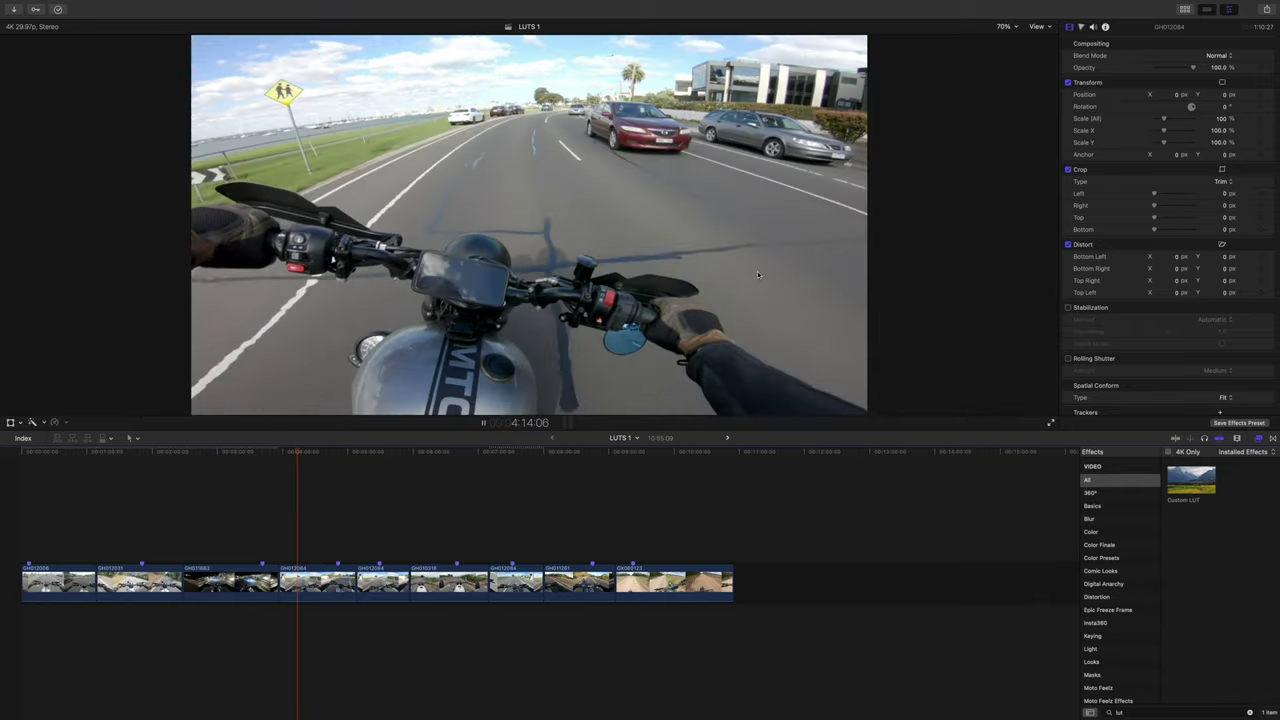
pyautogui.click(317, 583)
pyautogui.doubleClick(1190, 480)
pyautogui.click(1205, 69)
pyautogui.moveTo(1190, 105)
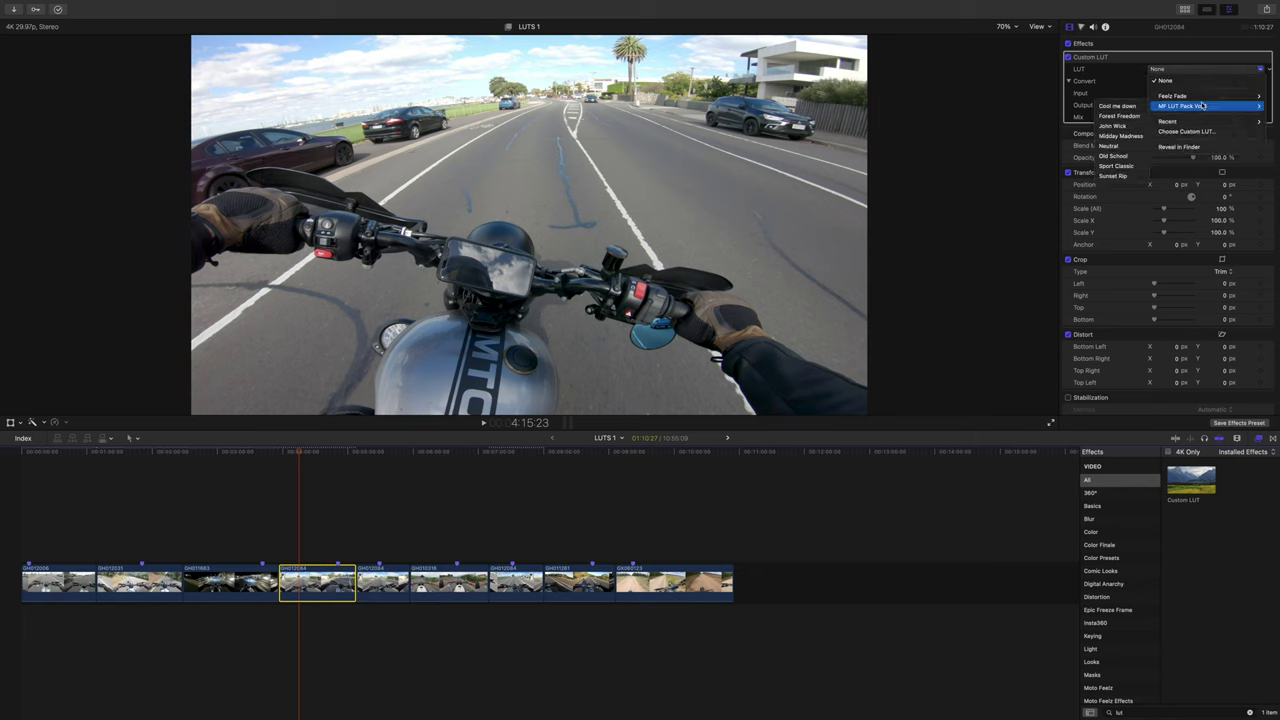
pyautogui.click(1119, 137)
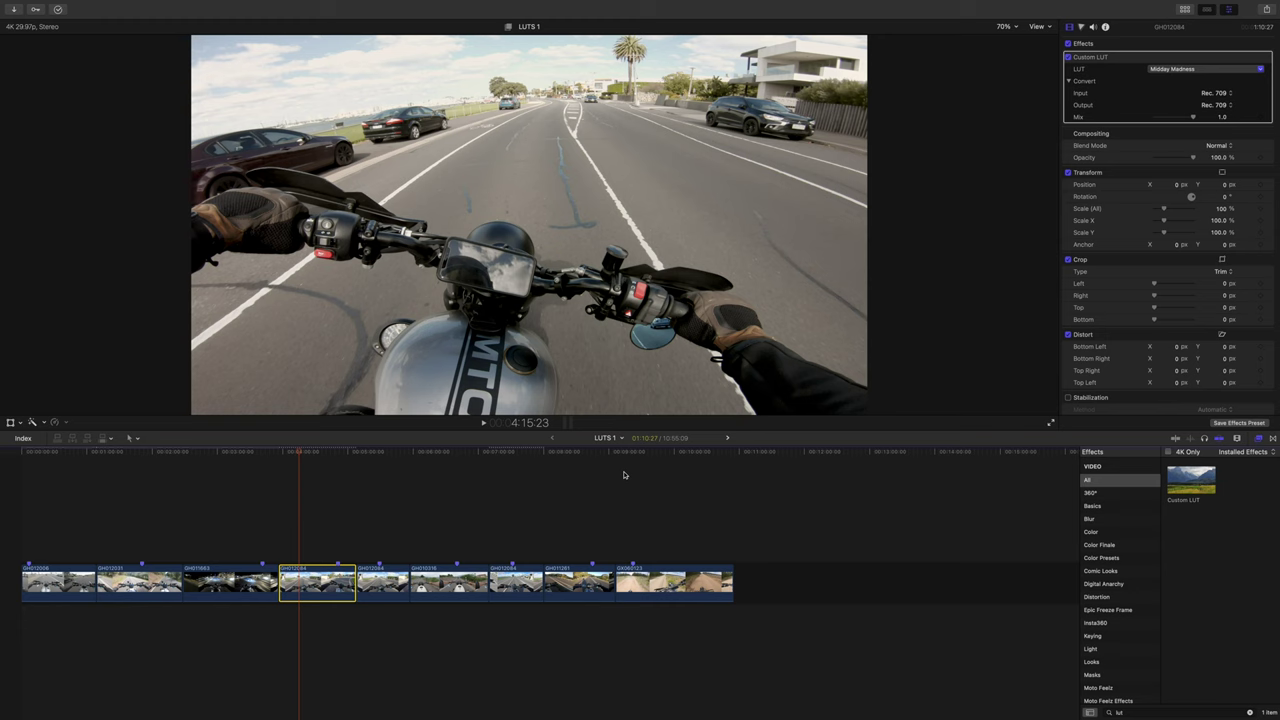
pyautogui.press('space')
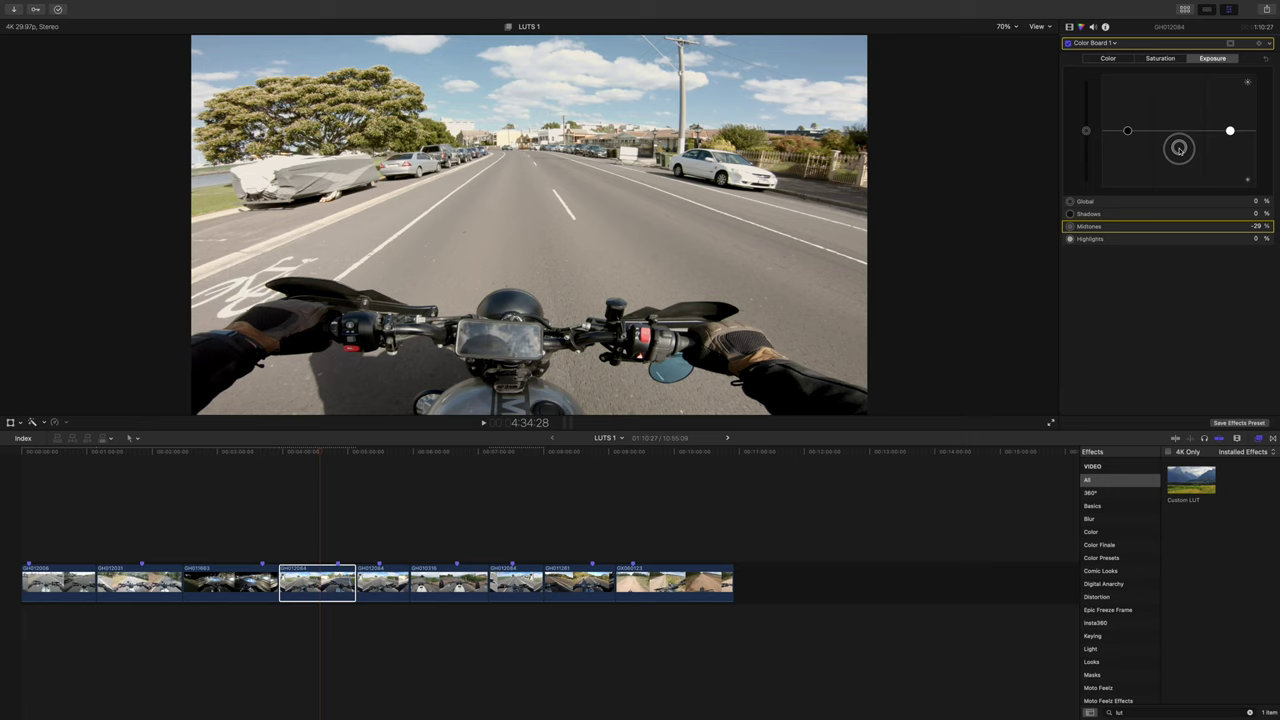
# Set the fourth clip's Color Board exposure to midtones -36% and highlights -6%, checking the levels in the video scopes.
pyautogui.moveTo(1179, 148); pyautogui.dragTo(1181, 152)
pyautogui.press('Delete')
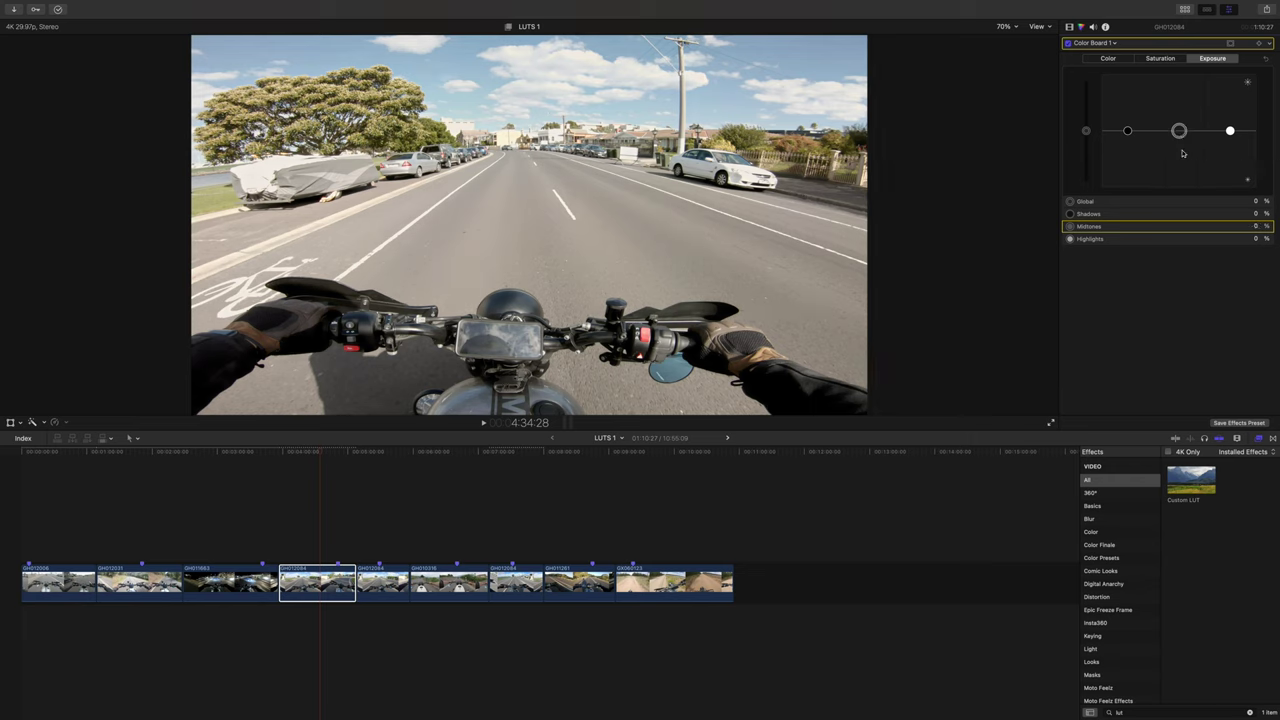
pyautogui.moveTo(1180, 133); pyautogui.dragTo(1230, 133)
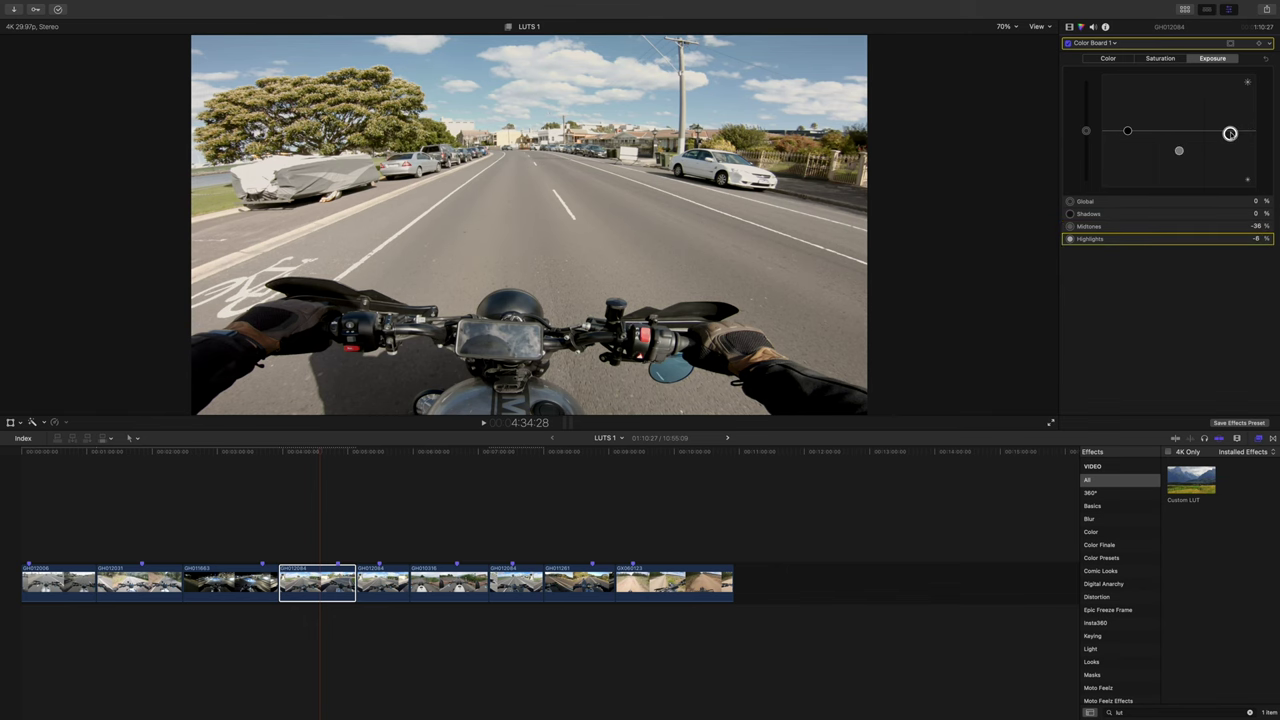
pyautogui.press('super+7')
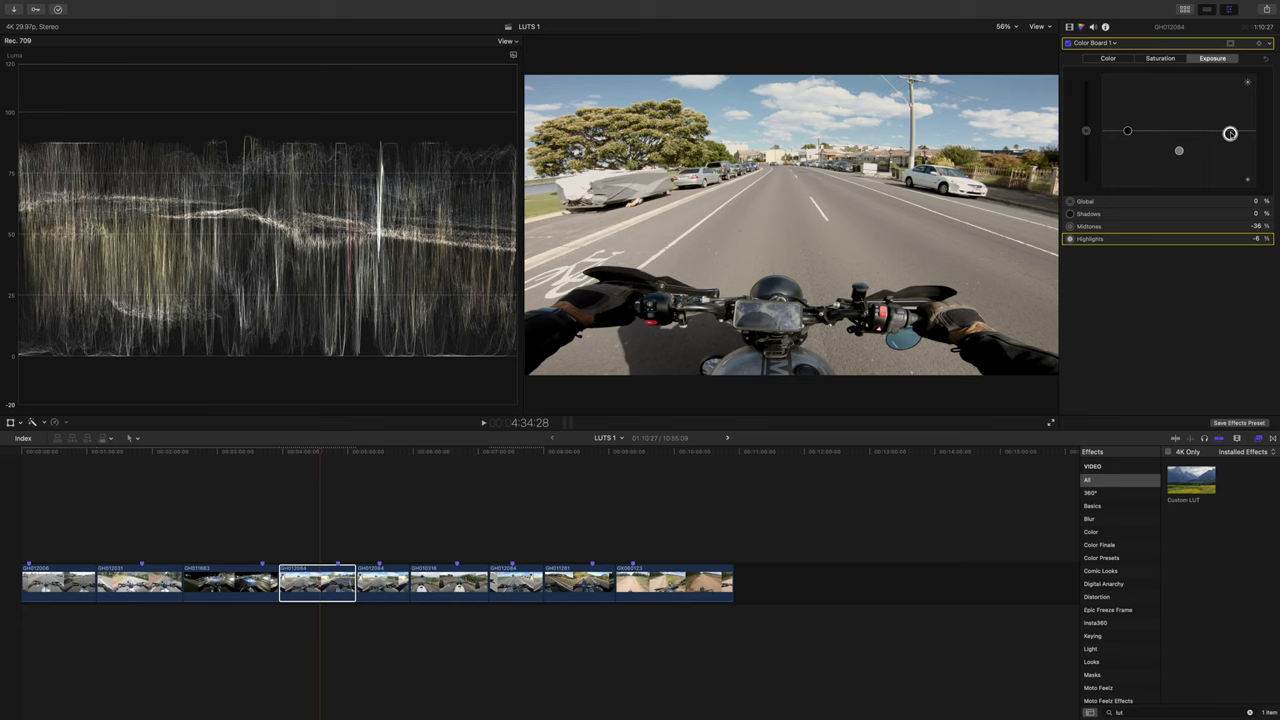
pyautogui.press('super+7')
# Play the fourth clip and compare it with all its effects turned off and on.
pyautogui.click(1108, 58)
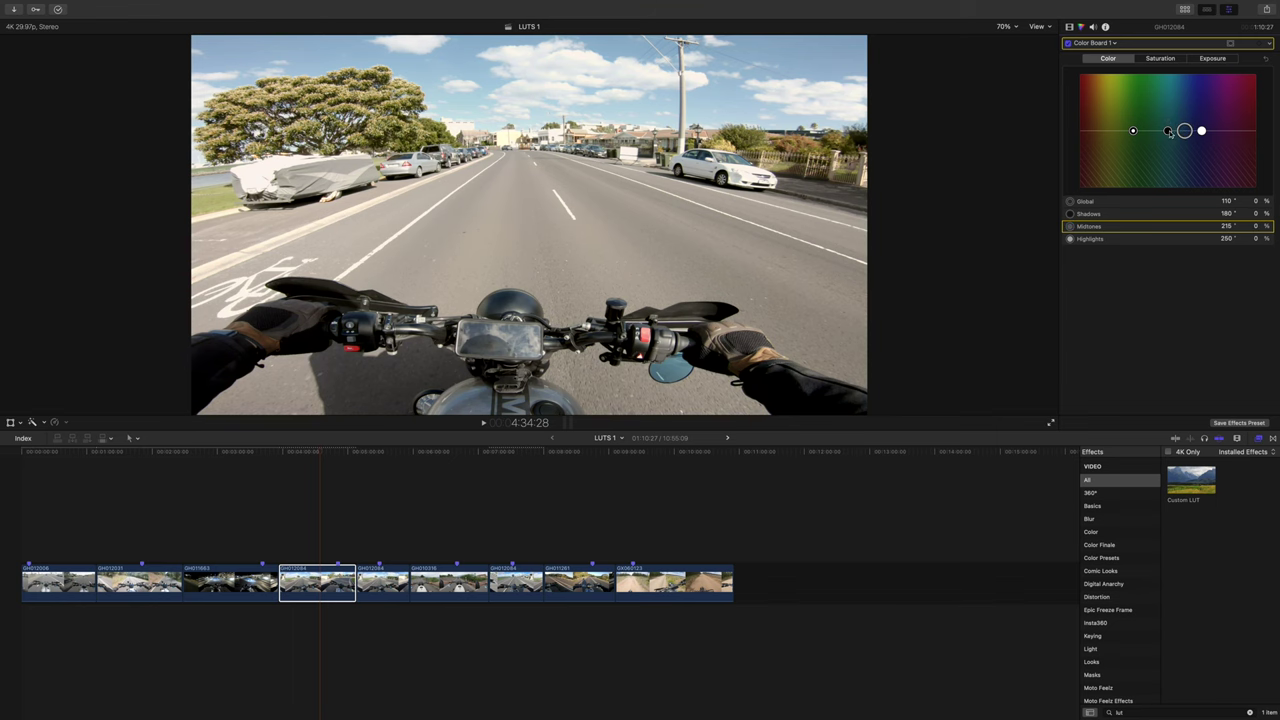
pyautogui.press('space')
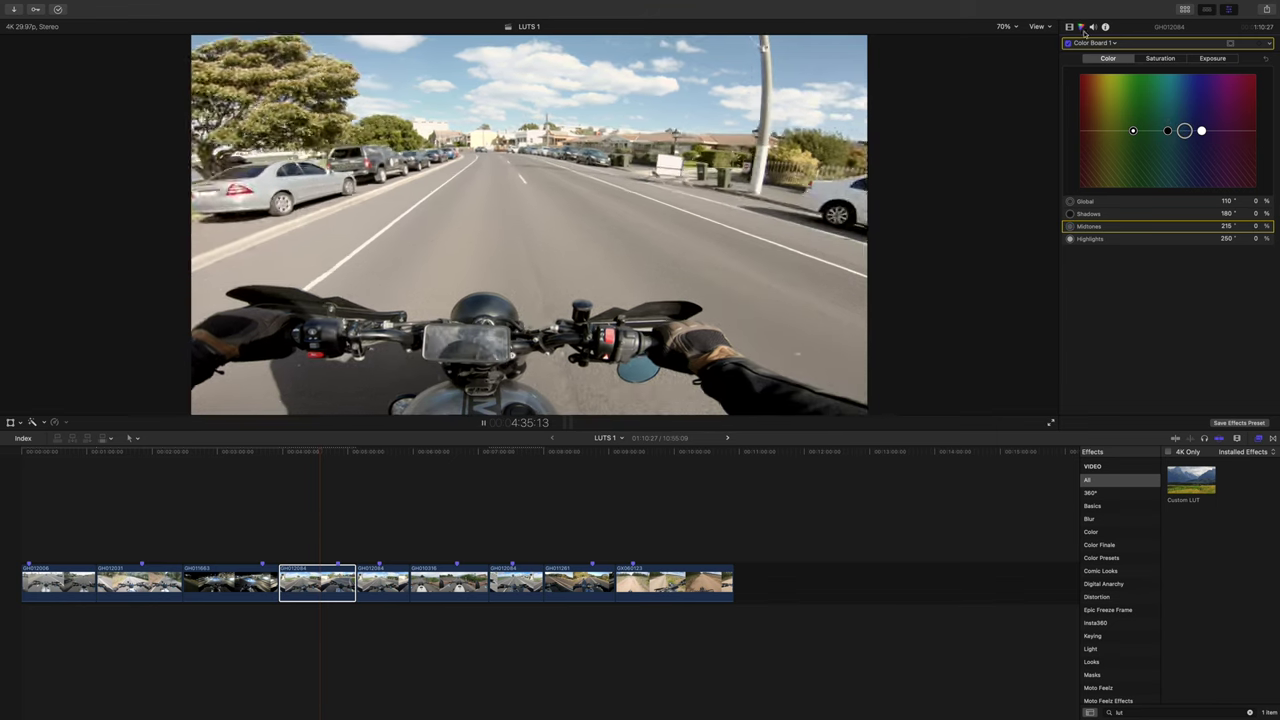
pyautogui.click(1069, 26)
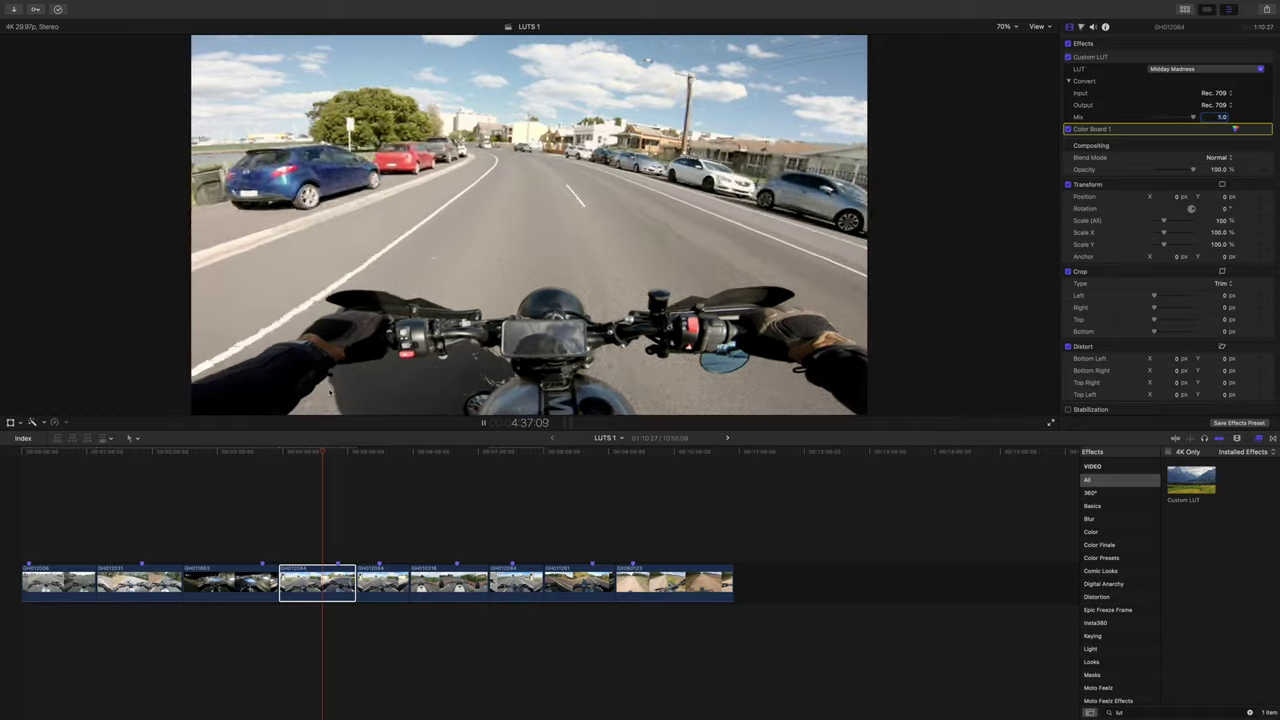
pyautogui.click(1068, 44)
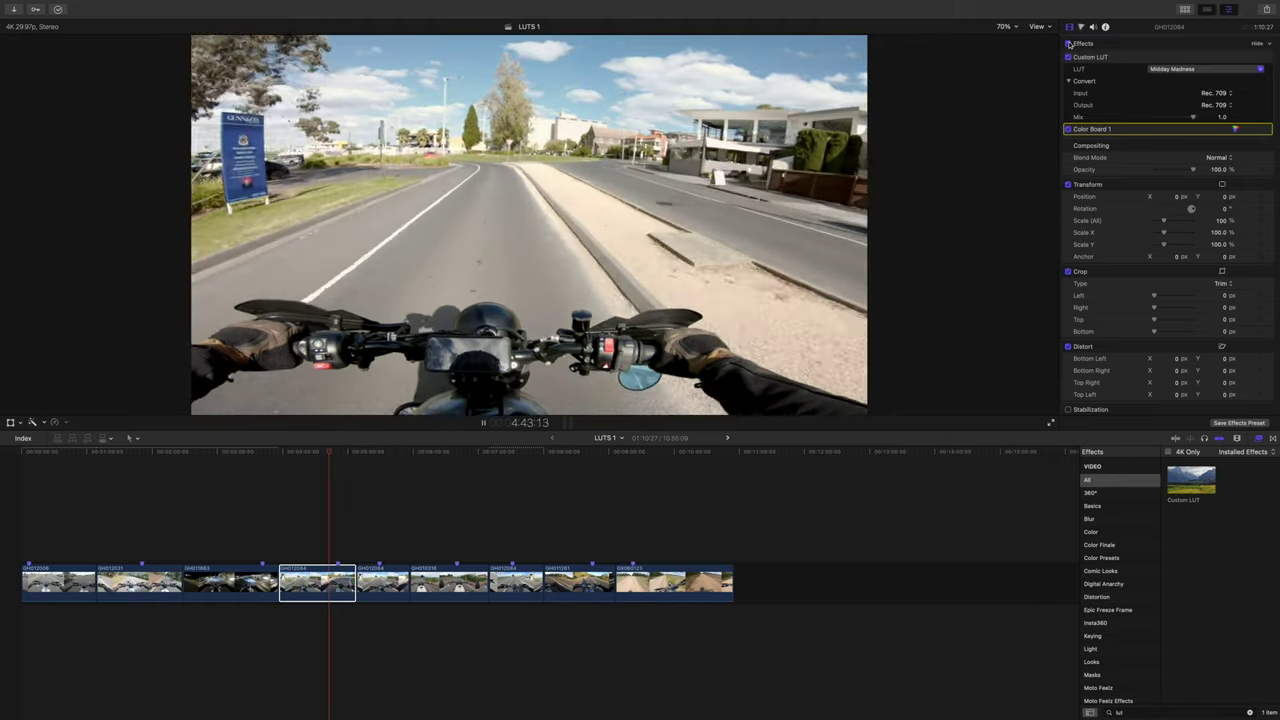
# Apply the Neutral LUT from MF LUT Pack Vol.1 to the fifth clip and play it.
pyautogui.click(375, 590)
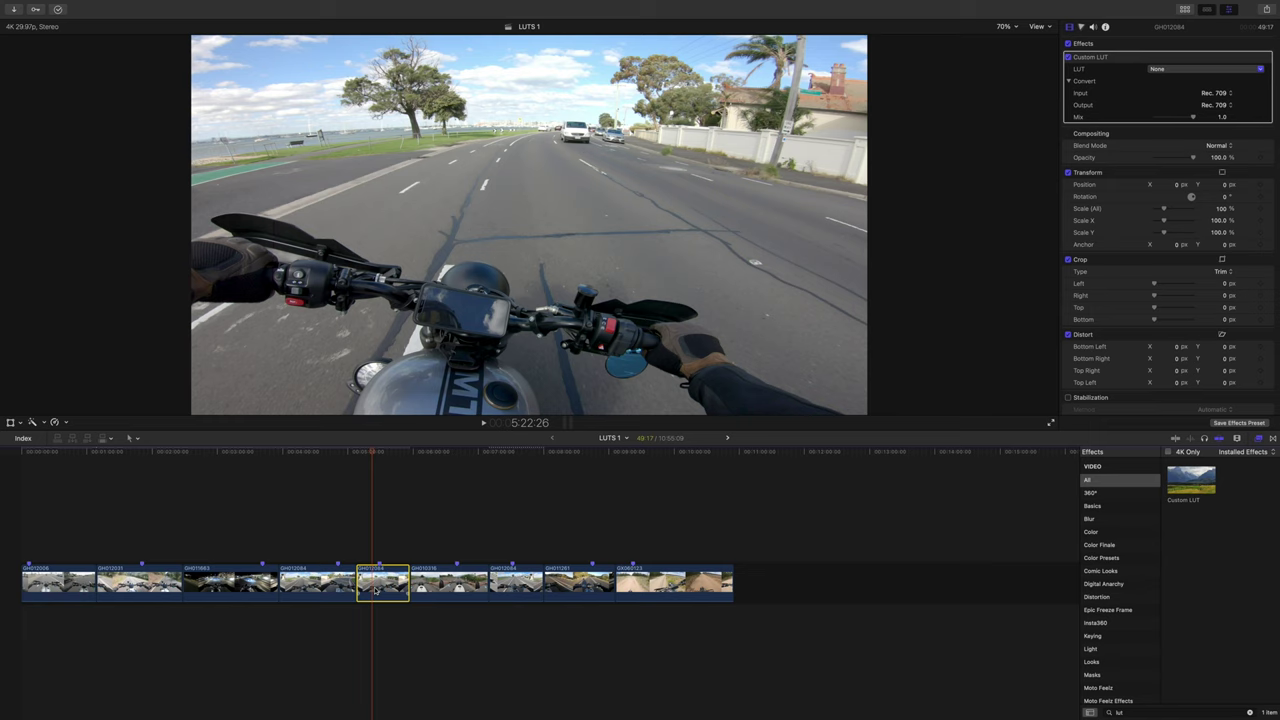
pyautogui.click(1205, 68)
pyautogui.moveTo(1185, 106)
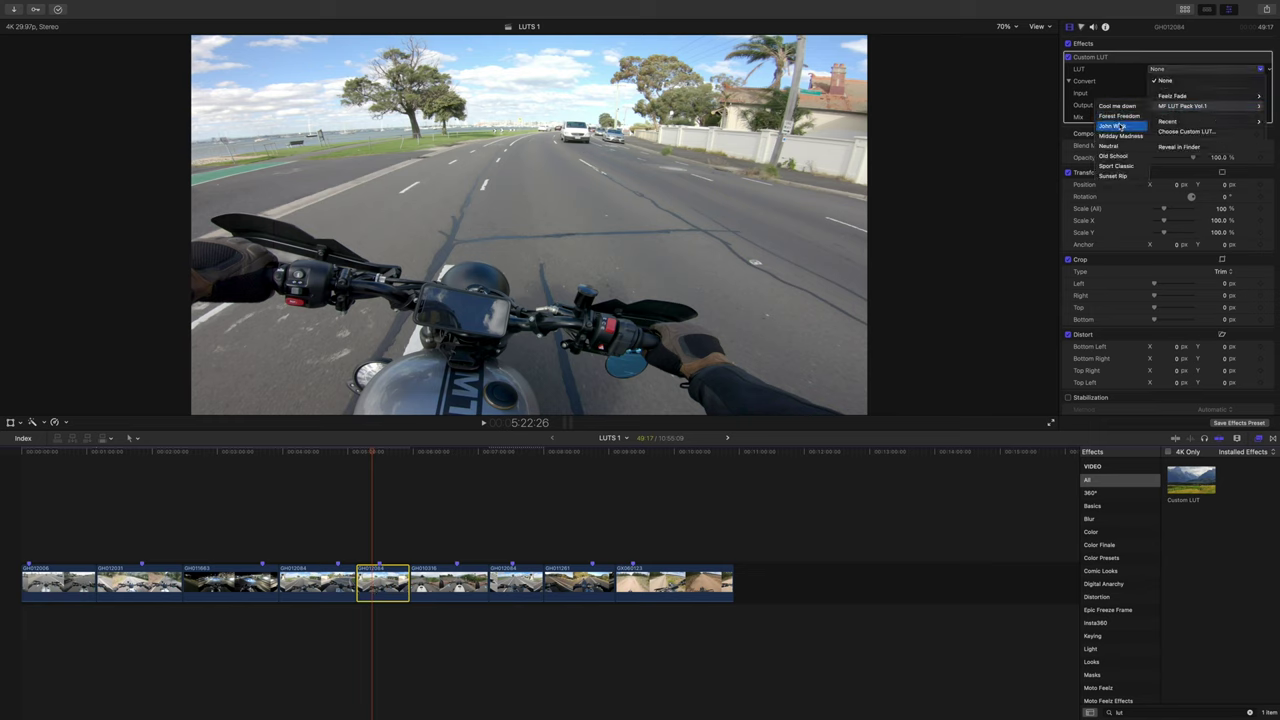
pyautogui.click(1110, 146)
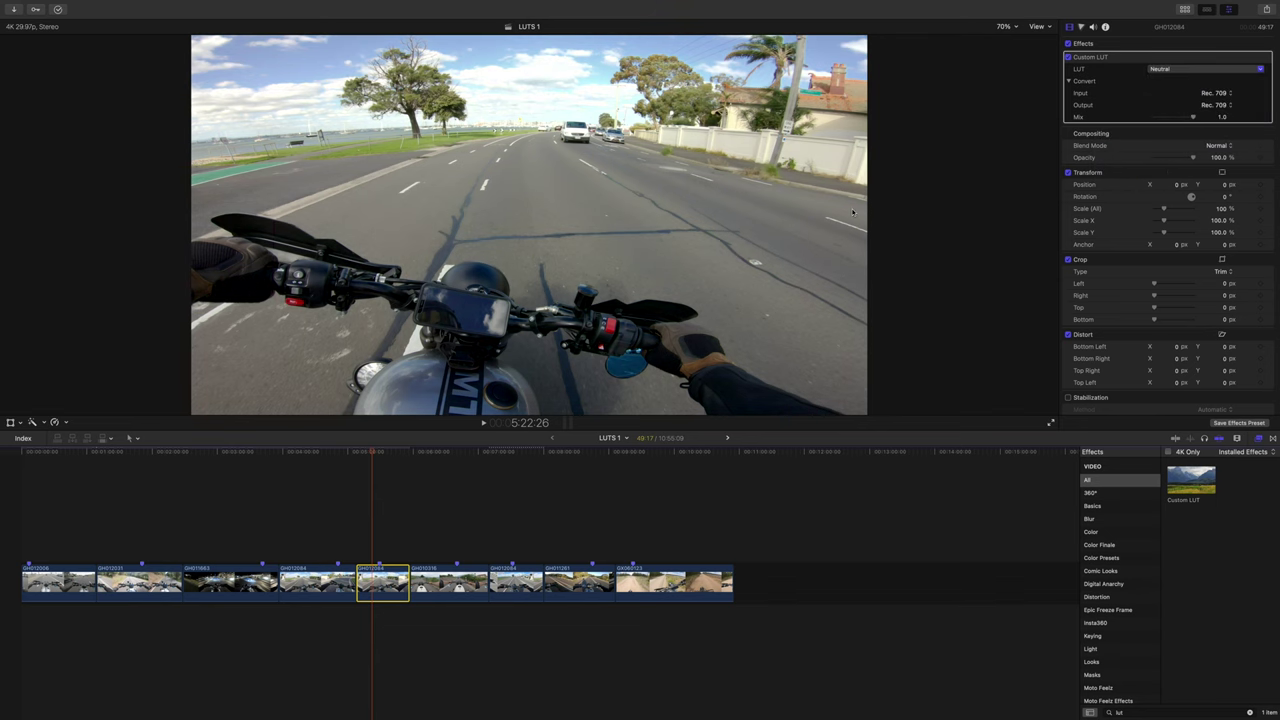
pyautogui.press('space')
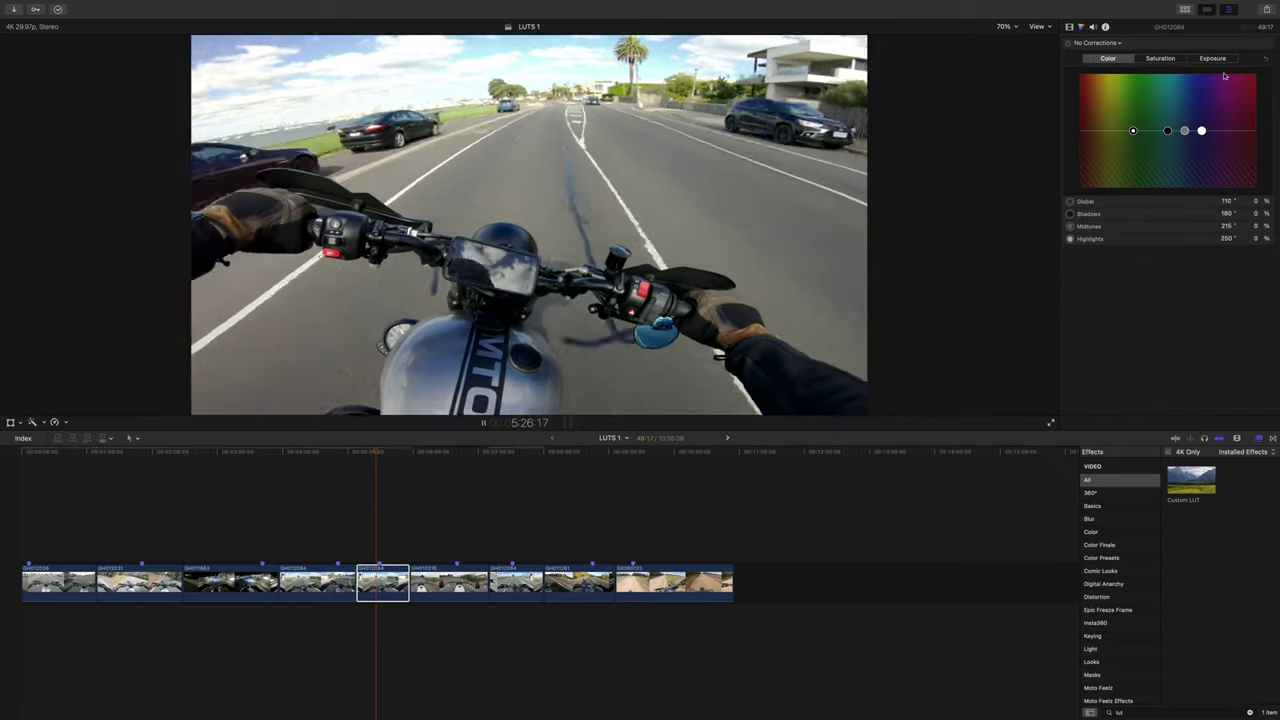
# Adjust the fifth clip's Color Board exposure for midtones and highlights, and compare playback with its effects off and on.
pyautogui.press('super+6')
pyautogui.click(1210, 58)
pyautogui.press('space')
pyautogui.moveTo(1178, 130); pyautogui.dragTo(1230, 138)
pyautogui.click(1067, 43)
pyautogui.press('space')
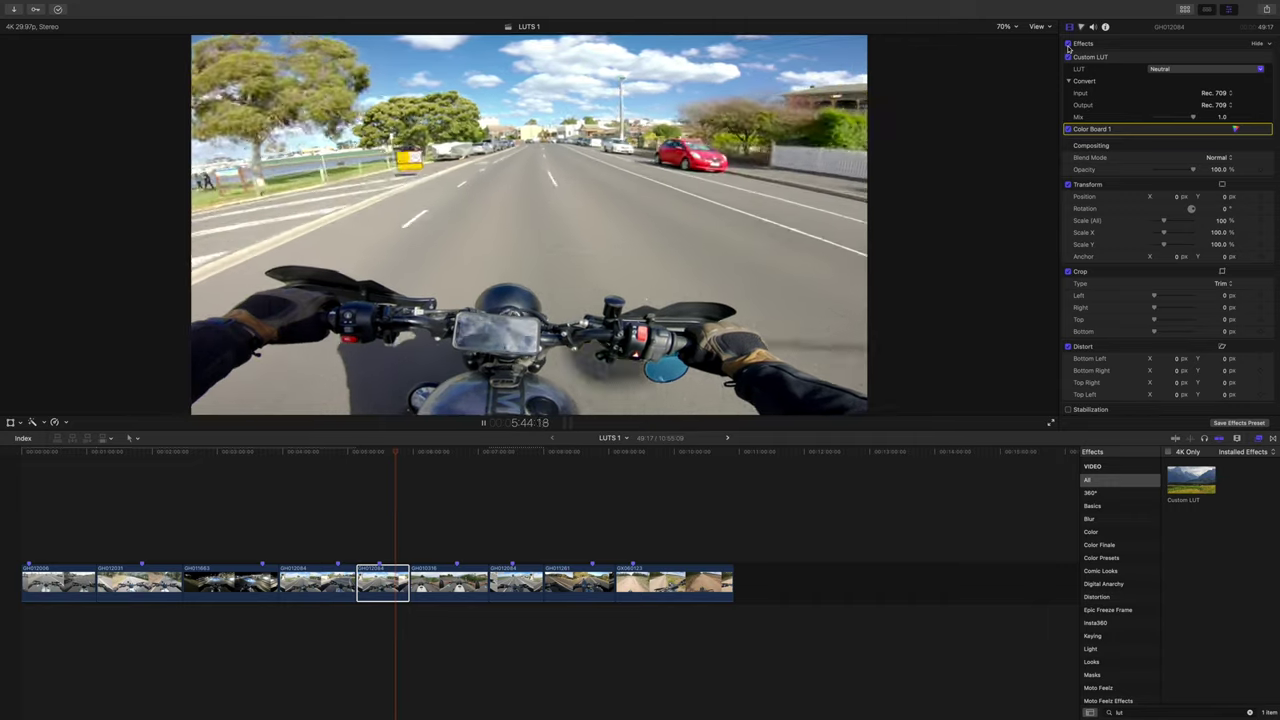
# Preview the sixth clip and apply the black-and-white Old School LUT to it at full mix.
pyautogui.click(434, 582)
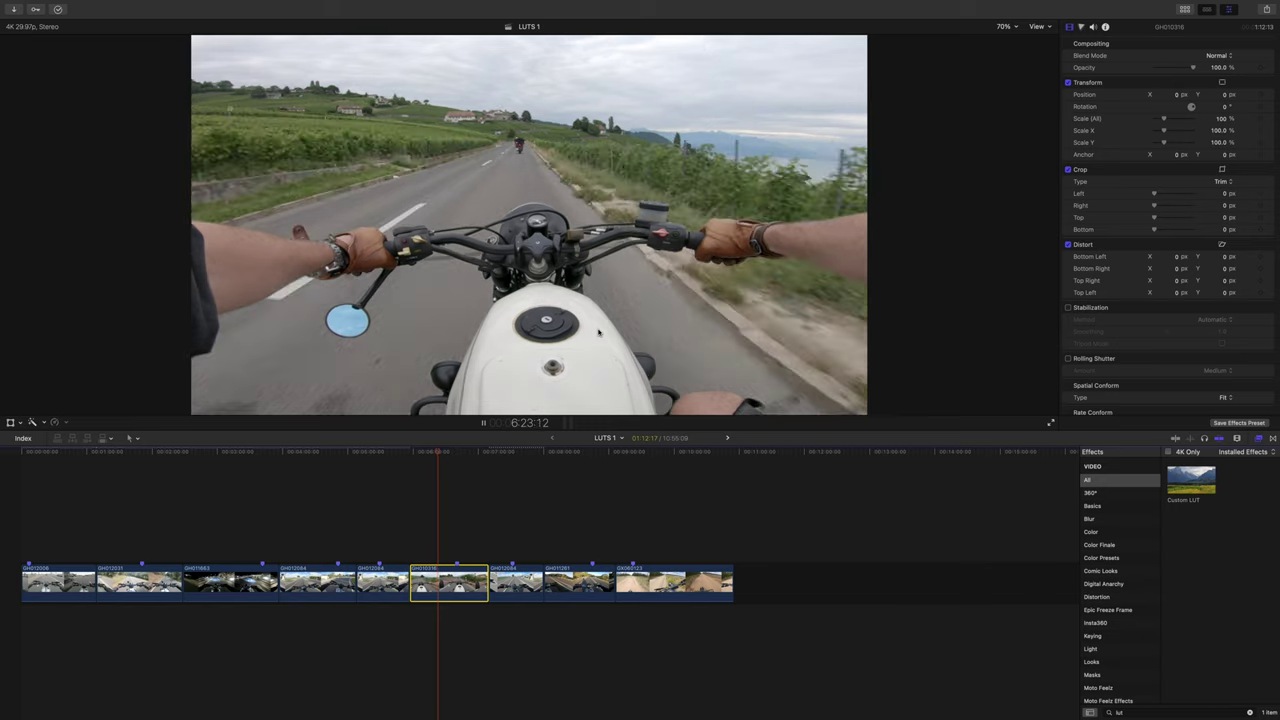
pyautogui.press('space')
pyautogui.click(1205, 80)
pyautogui.click(1131, 173)
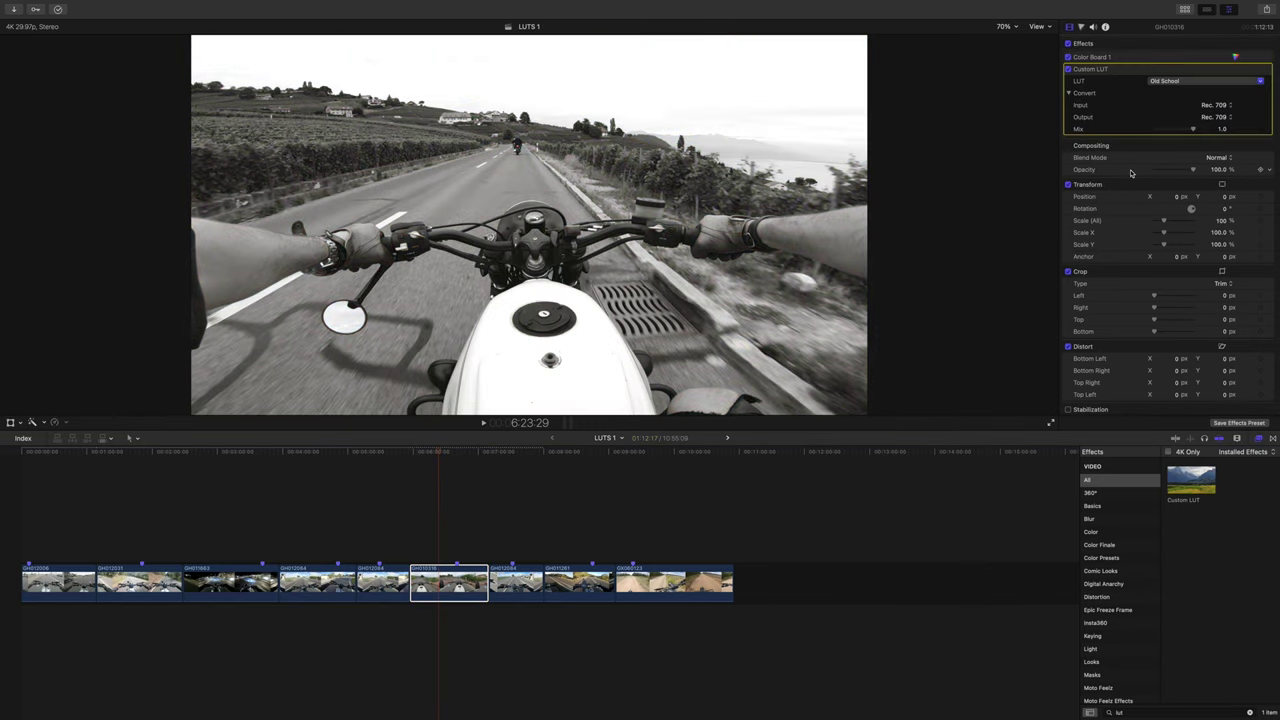
# Switch the sixth clip's LUT to Forest Freedom at a mix of 0.69, checking the look in playback.
pyautogui.press('space')
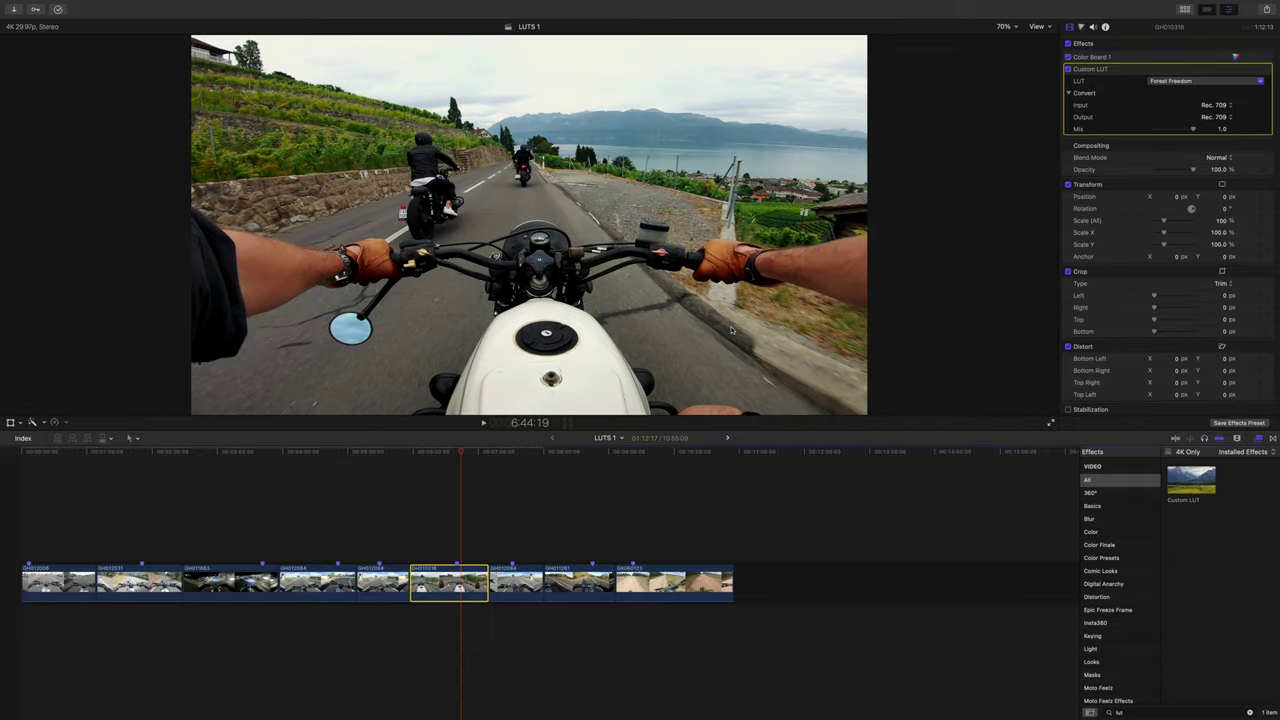
pyautogui.press('space')
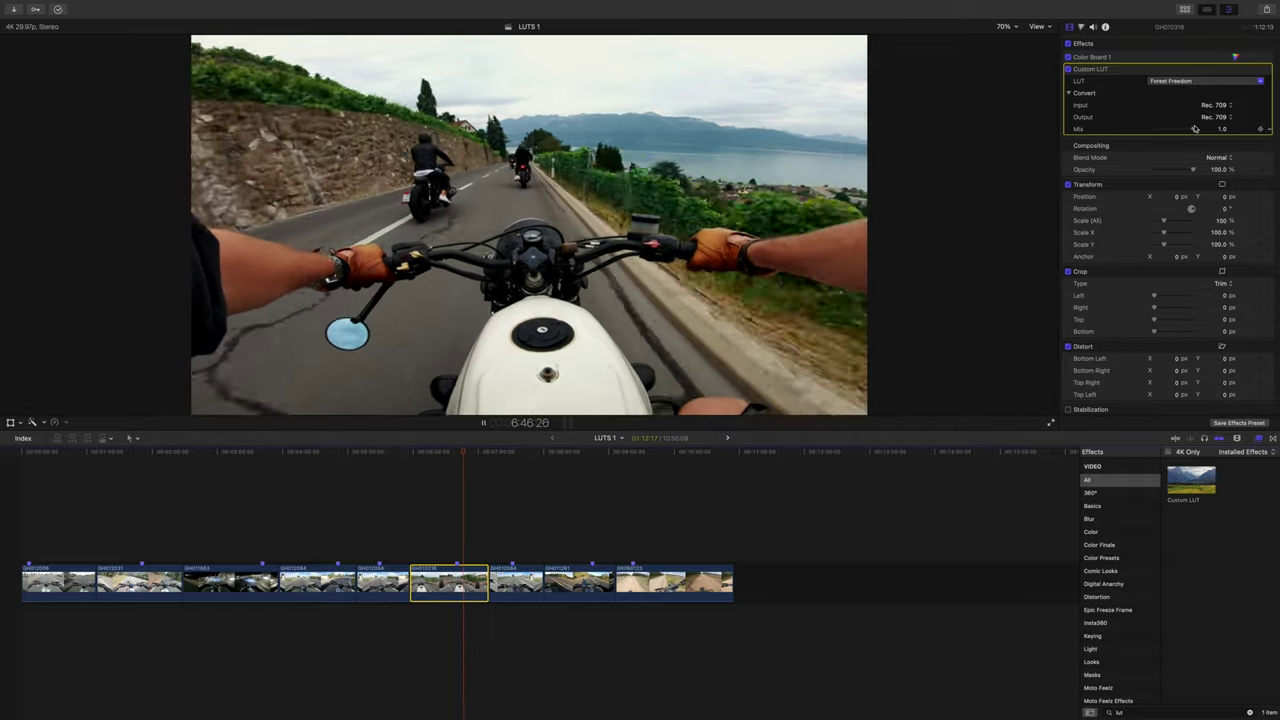
pyautogui.moveTo(1195, 129); pyautogui.dragTo(1172, 131)
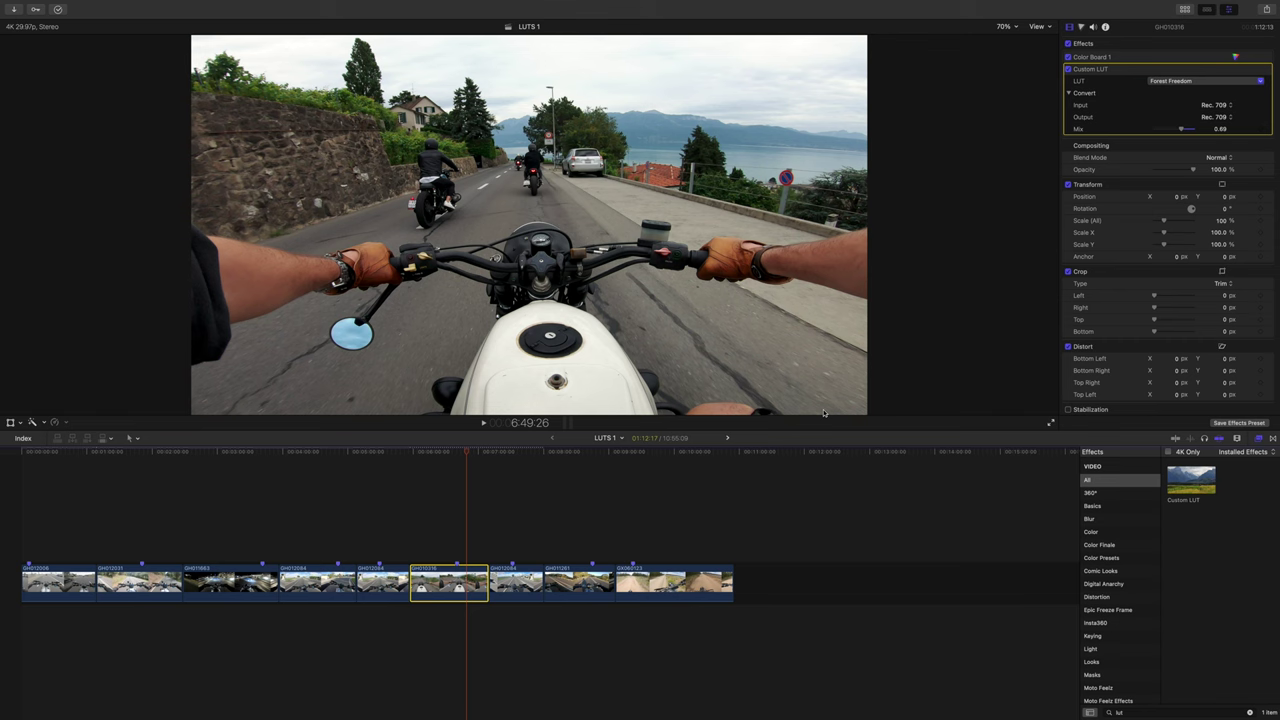
# Apply the Sport Classic LUT from MF LUT Pack Vol.1 to the seventh clip and play it.
pyautogui.press('space')
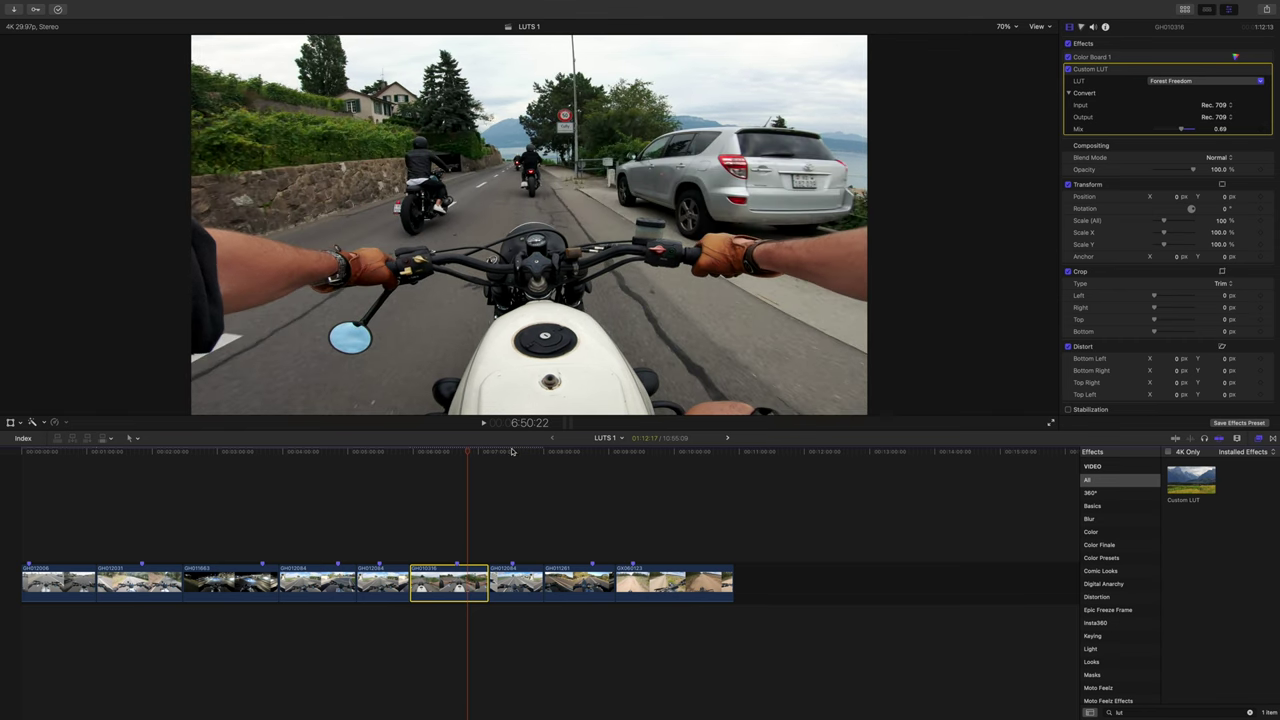
pyautogui.moveTo(512, 455); pyautogui.dragTo(514, 512)
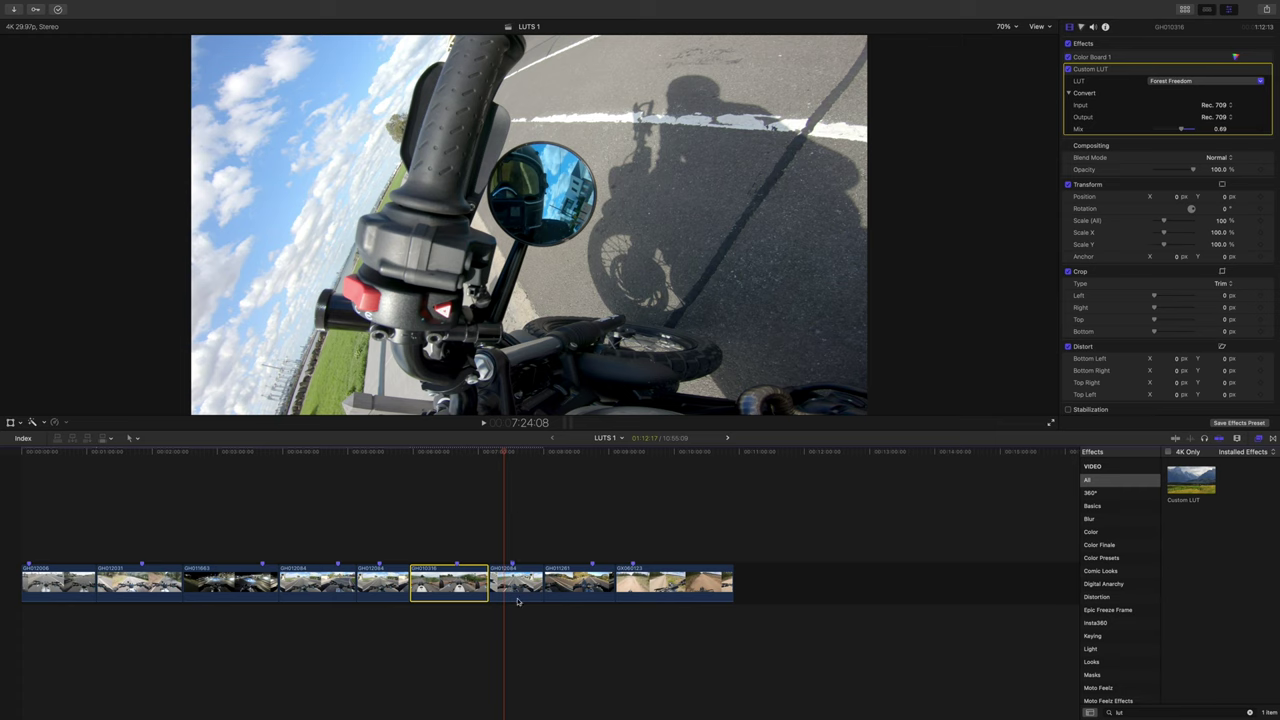
pyautogui.click(1246, 68)
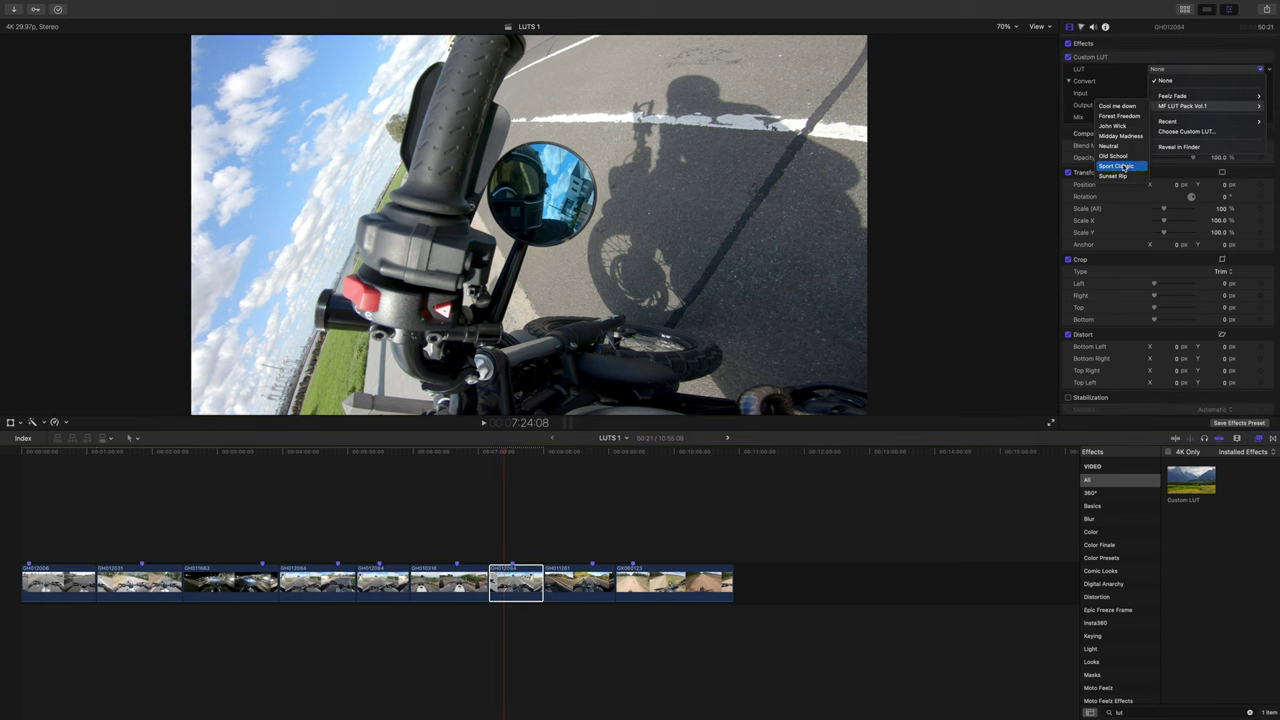
pyautogui.click(1117, 166)
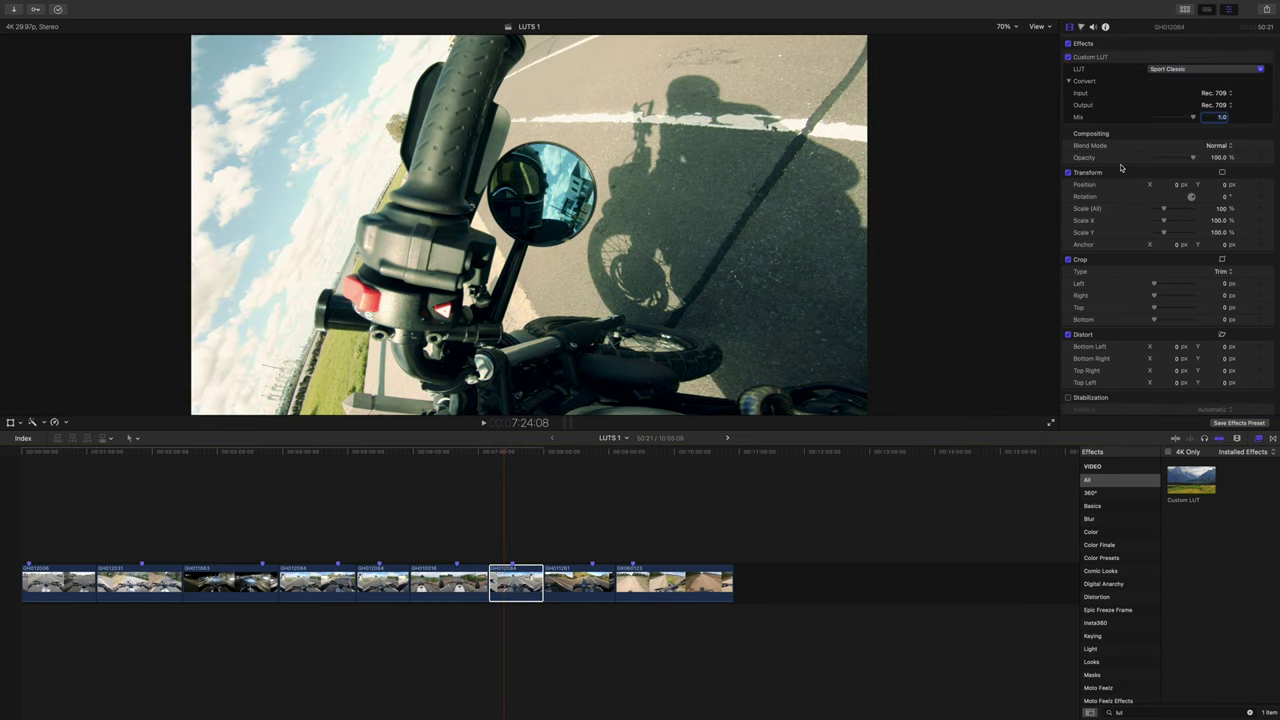
pyautogui.moveTo(499, 457)
pyautogui.mouseDown()
pyautogui.moveTo(526, 457)
pyautogui.moveTo(519, 466)
pyautogui.mouseUp()
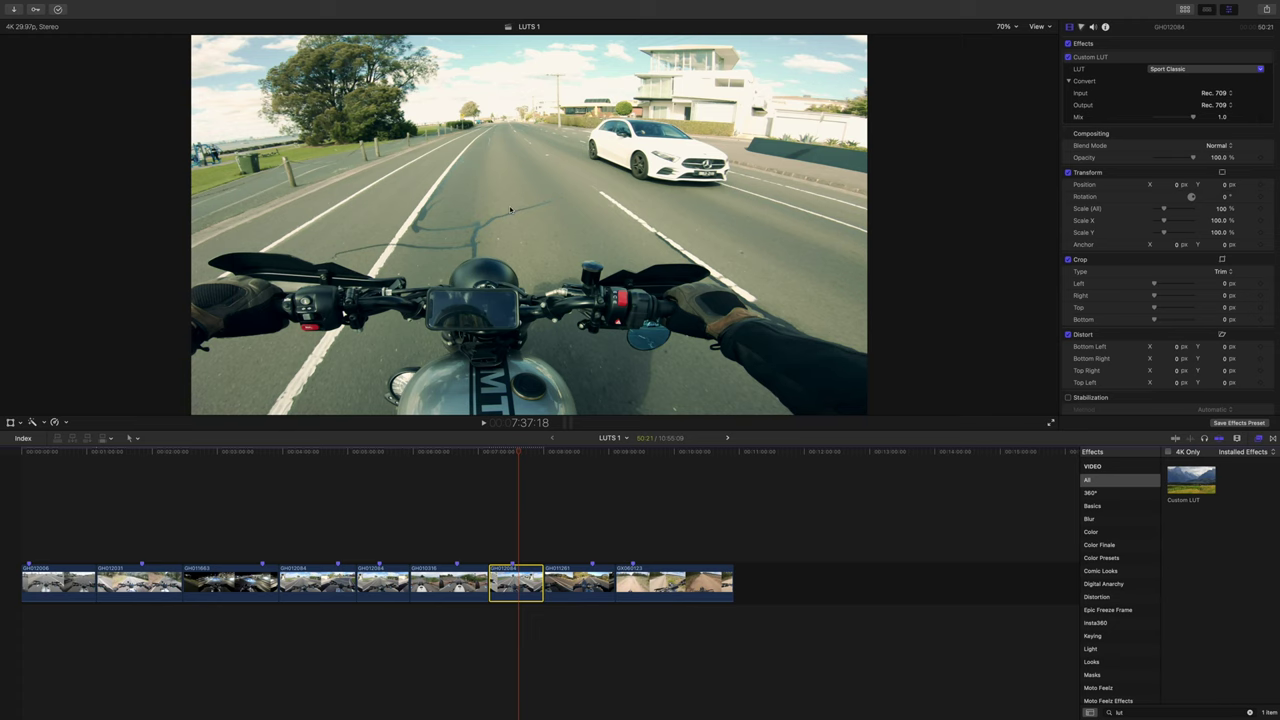
pyautogui.press('space')
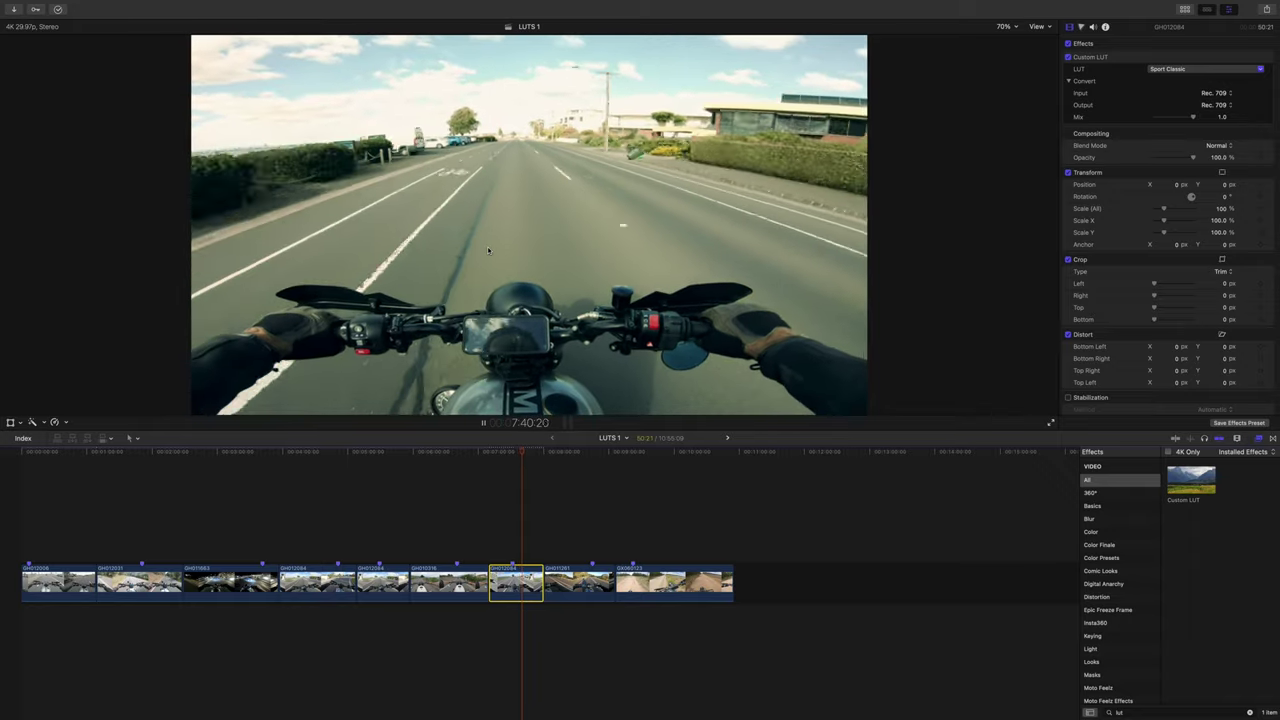
# Set the seventh clip's Color Board exposure to -15% midtones and 9% highlights, and check it in playback.
pyautogui.press('super+6')
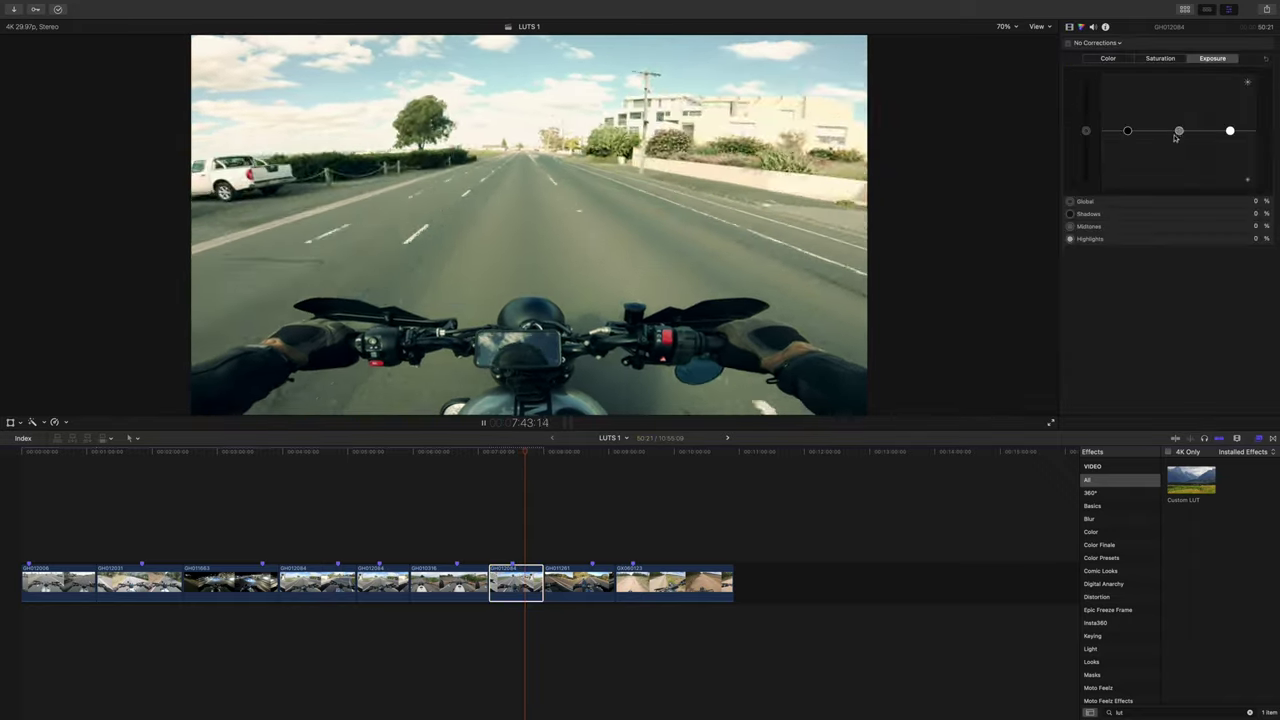
pyautogui.moveTo(1179, 136); pyautogui.dragTo(1230, 125)
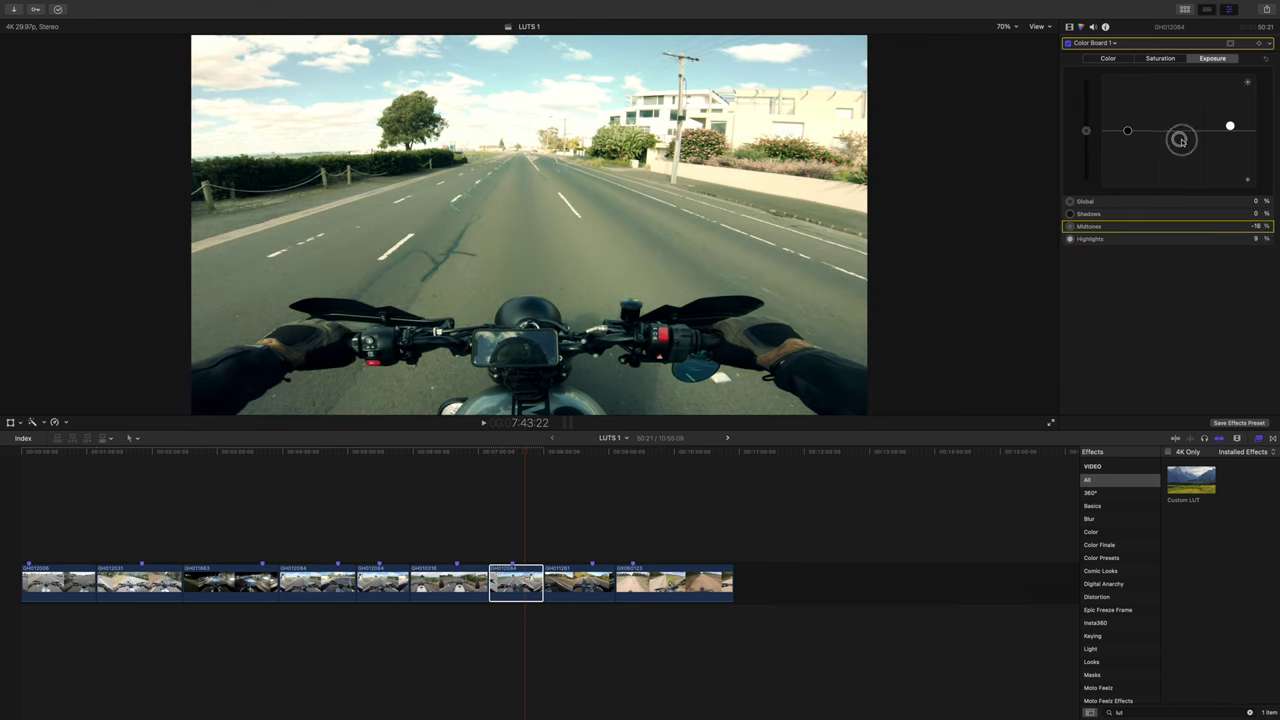
pyautogui.press('space')
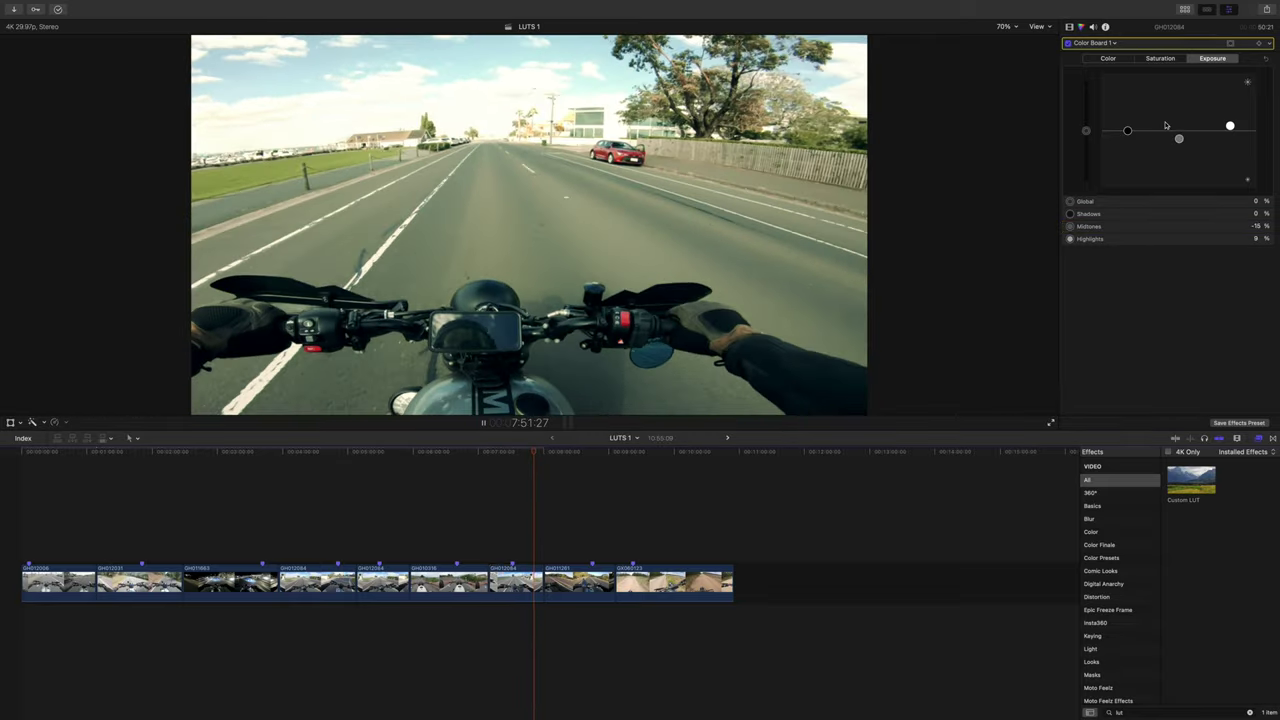
pyautogui.press('space')
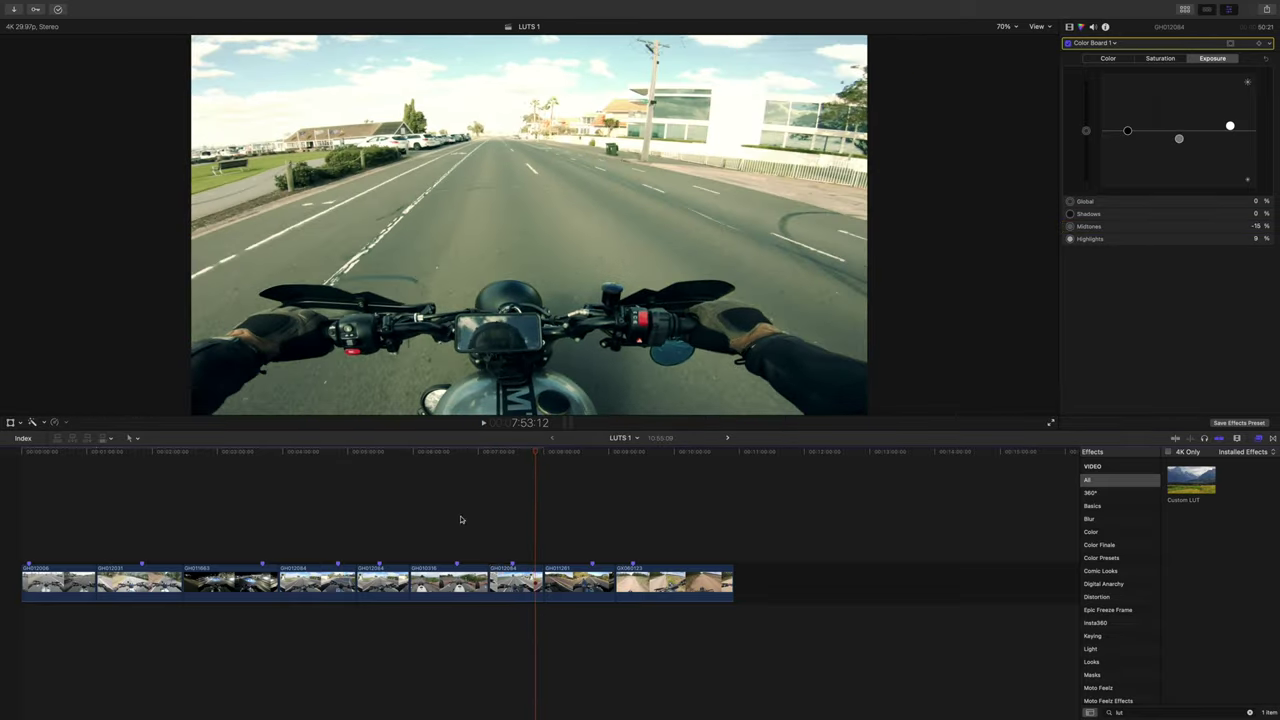
# Review the sixth clip's Color Board exposure and its video effect settings.
pyautogui.click(446, 487)
pyautogui.click(460, 594)
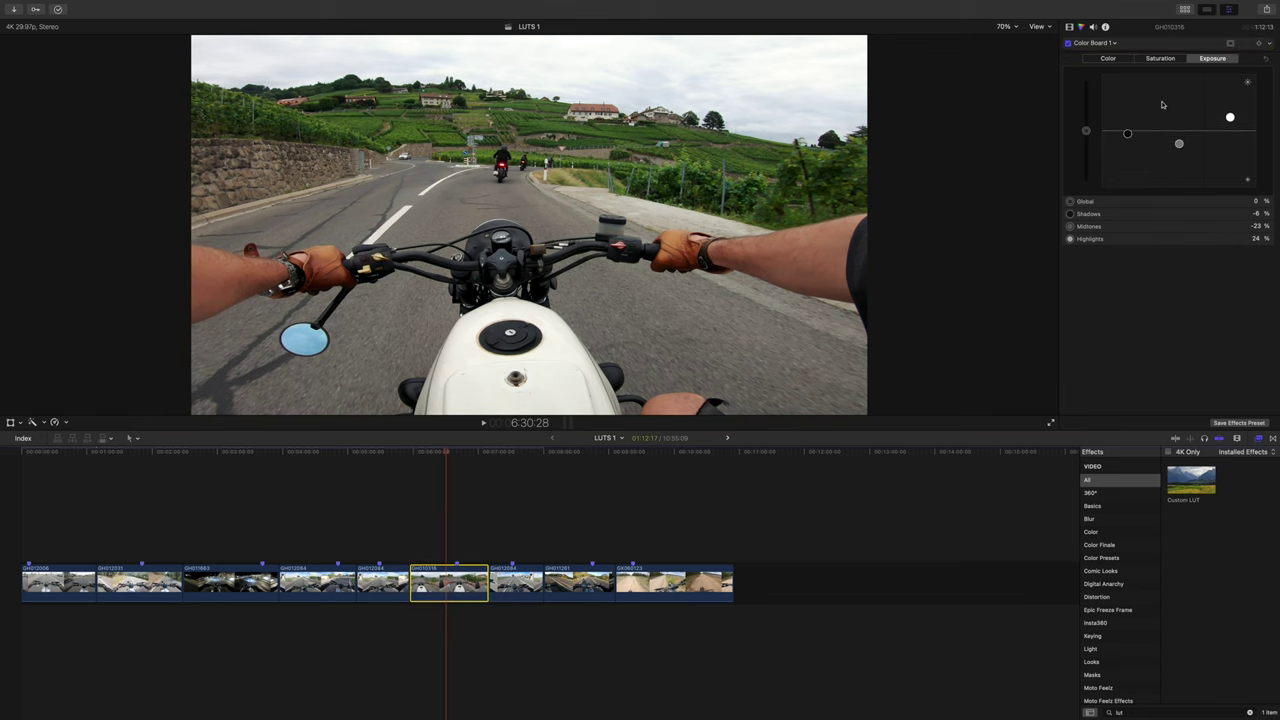
pyautogui.click(1069, 27)
pyautogui.press('space')
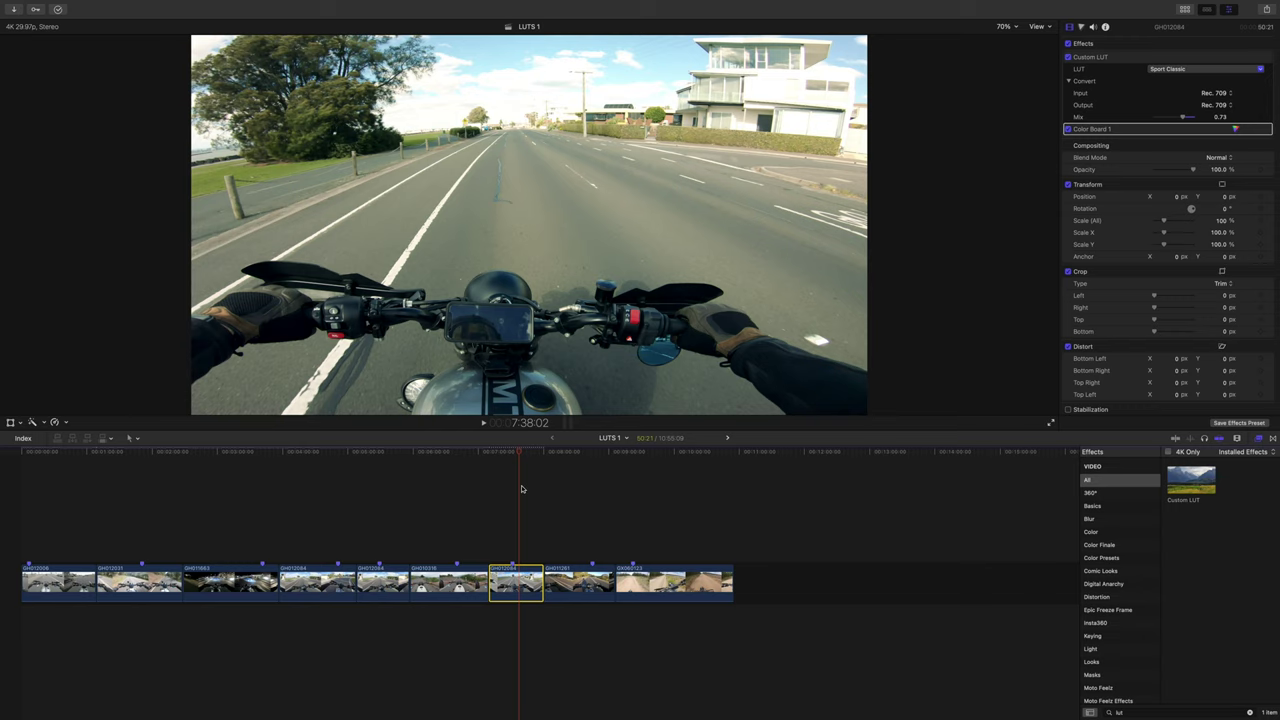
# Add a Custom LUT to the eighth clip with Sunset Rip from MF LUT Pack Vol.1, and scrub back from the ninth clip.
pyautogui.moveTo(521, 454); pyautogui.dragTo(574, 456)
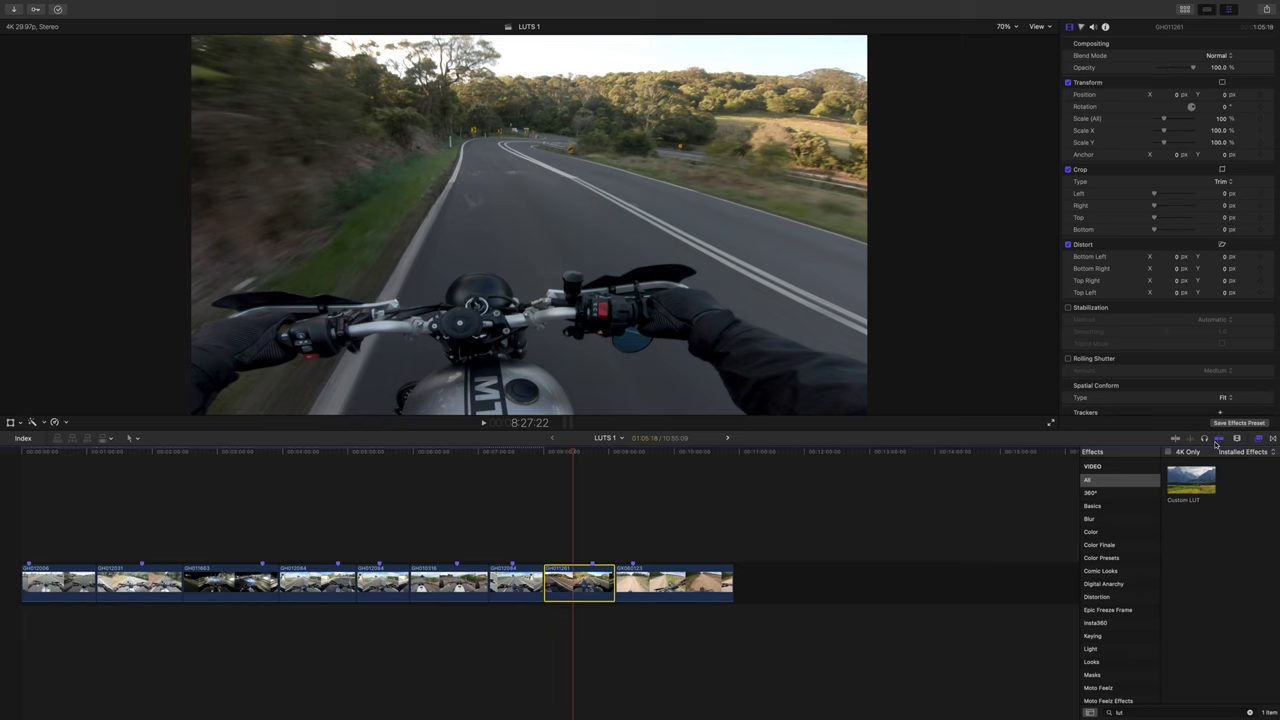
pyautogui.doubleClick(1191, 480)
pyautogui.click(1170, 69)
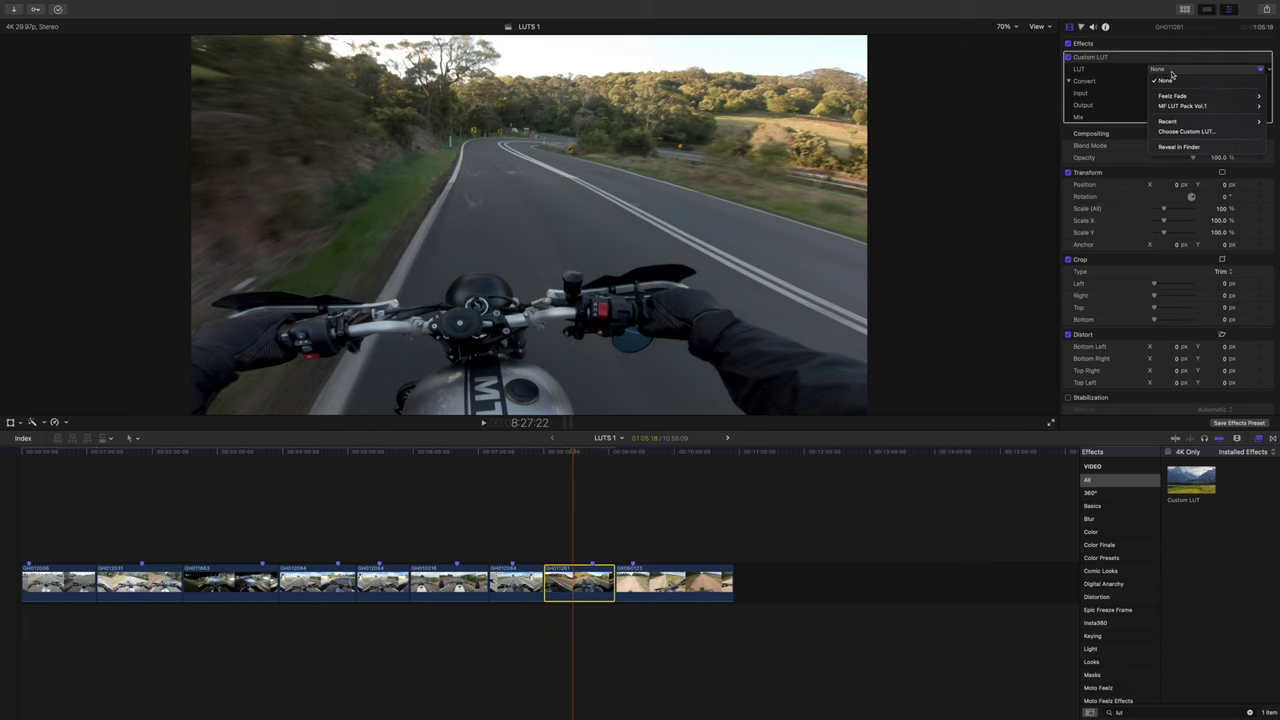
pyautogui.moveTo(1203, 110)
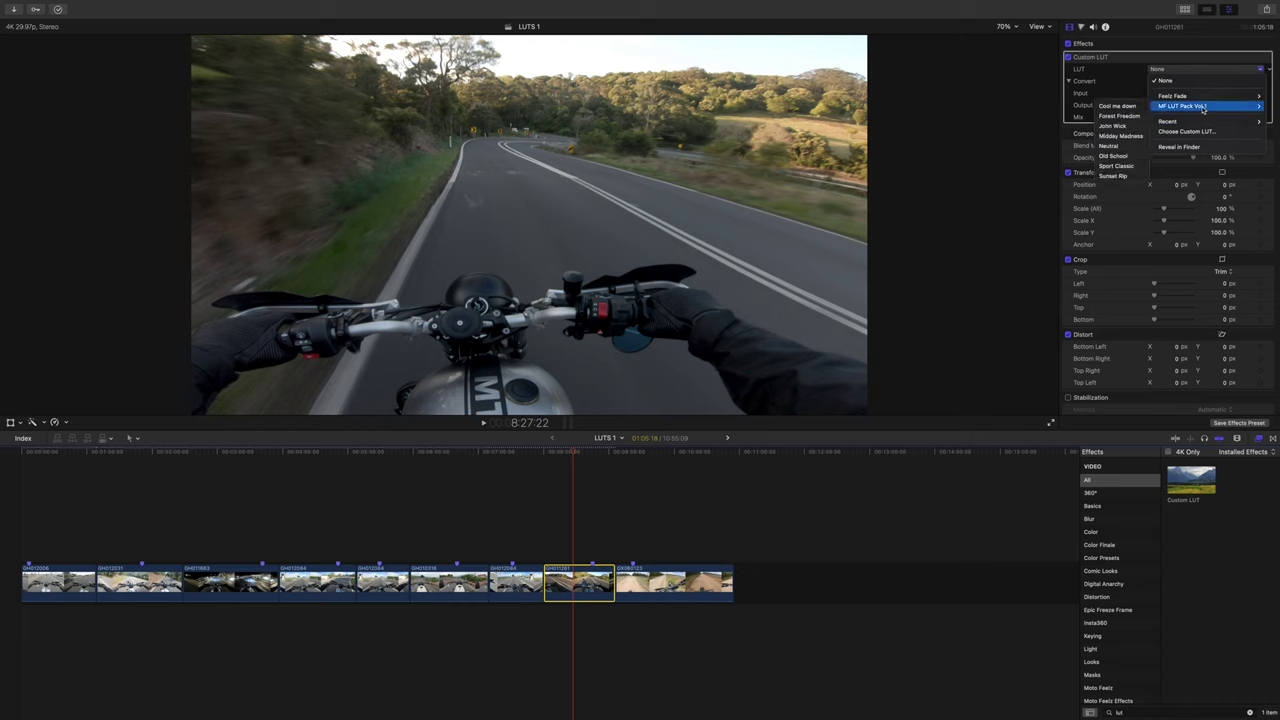
pyautogui.click(1115, 176)
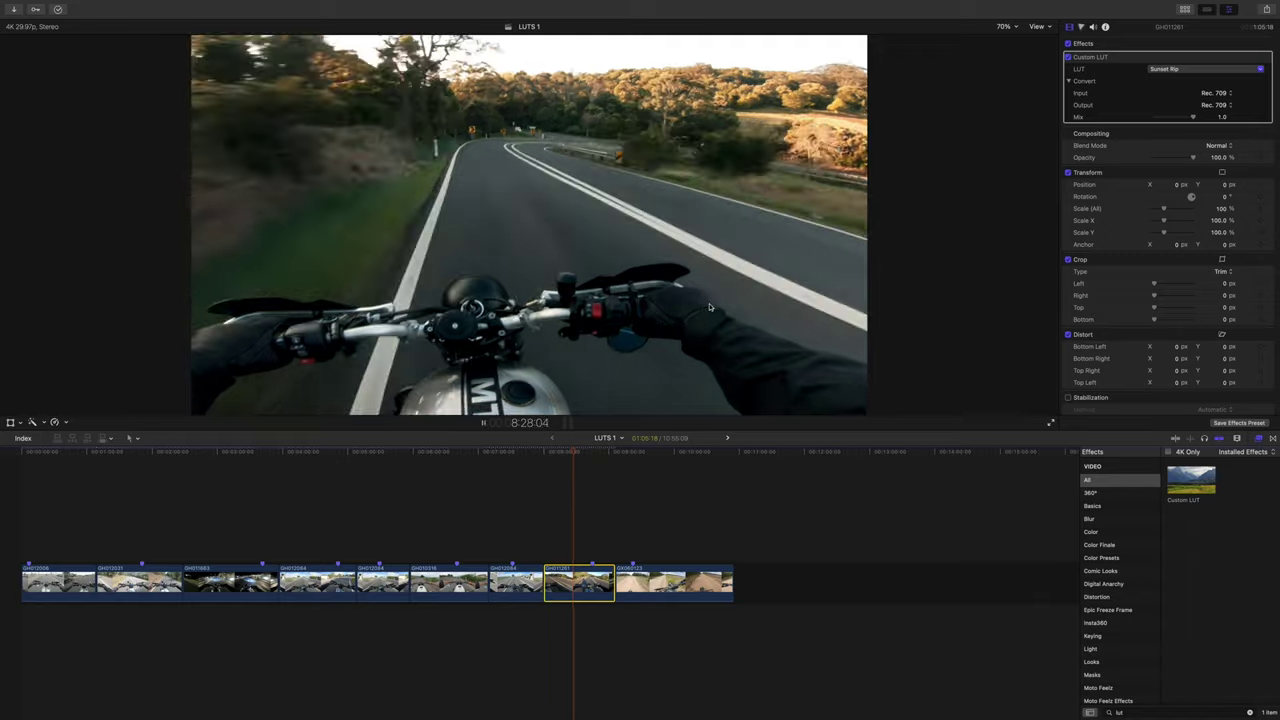
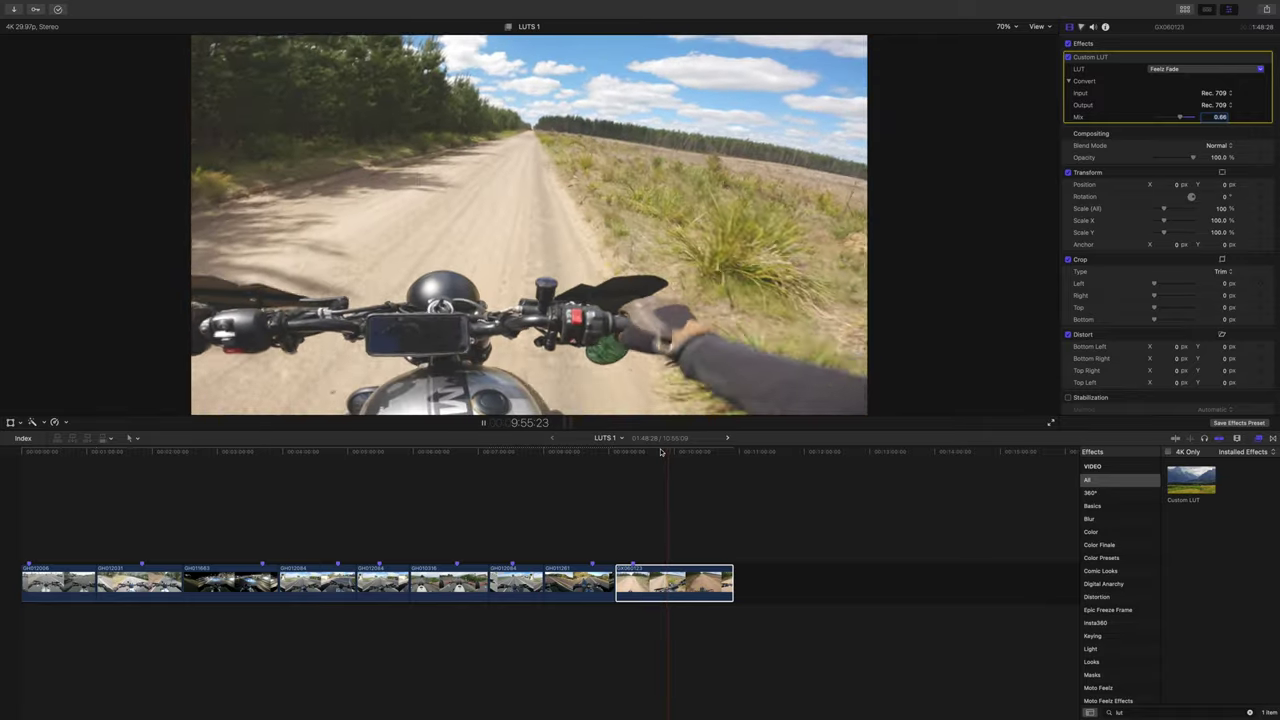
pyautogui.moveTo(660, 452); pyautogui.dragTo(427, 556)
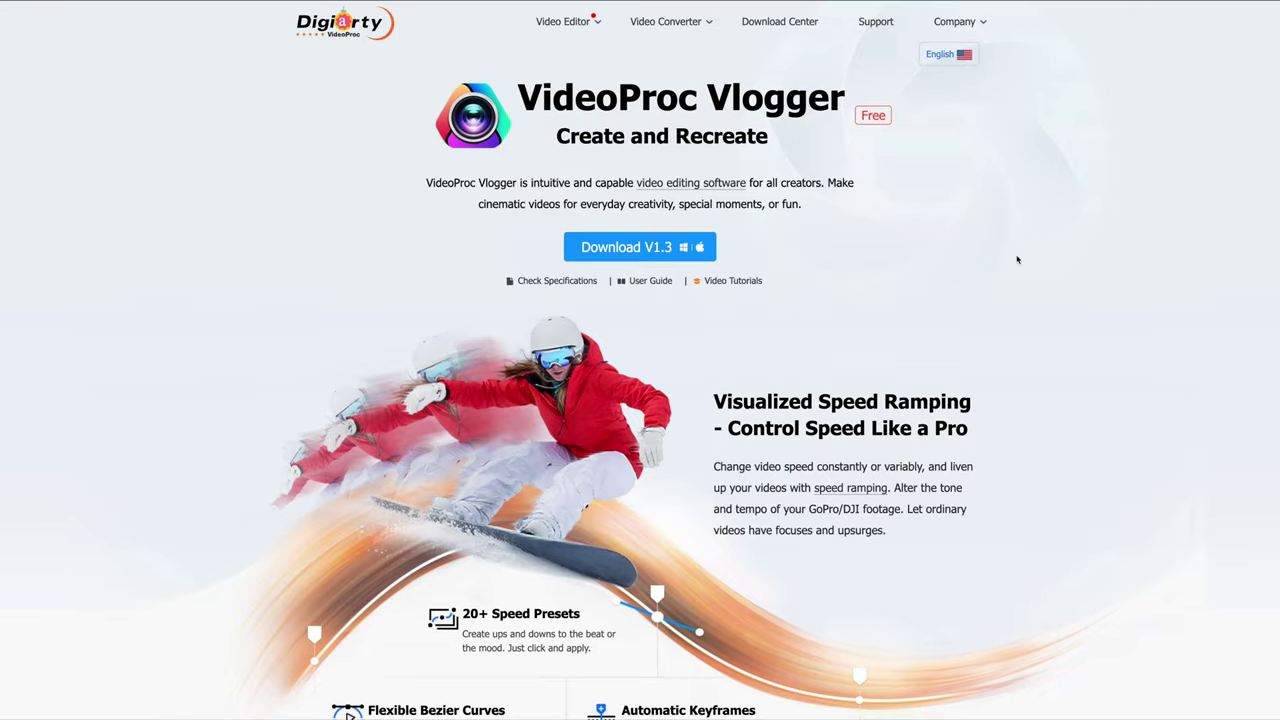
# Switch to the VideoProc Vlogger web page and look over its speed ramping features.
pyautogui.scroll(-1, 1017, 260)
pyautogui.scroll(-2, 1017, 260)
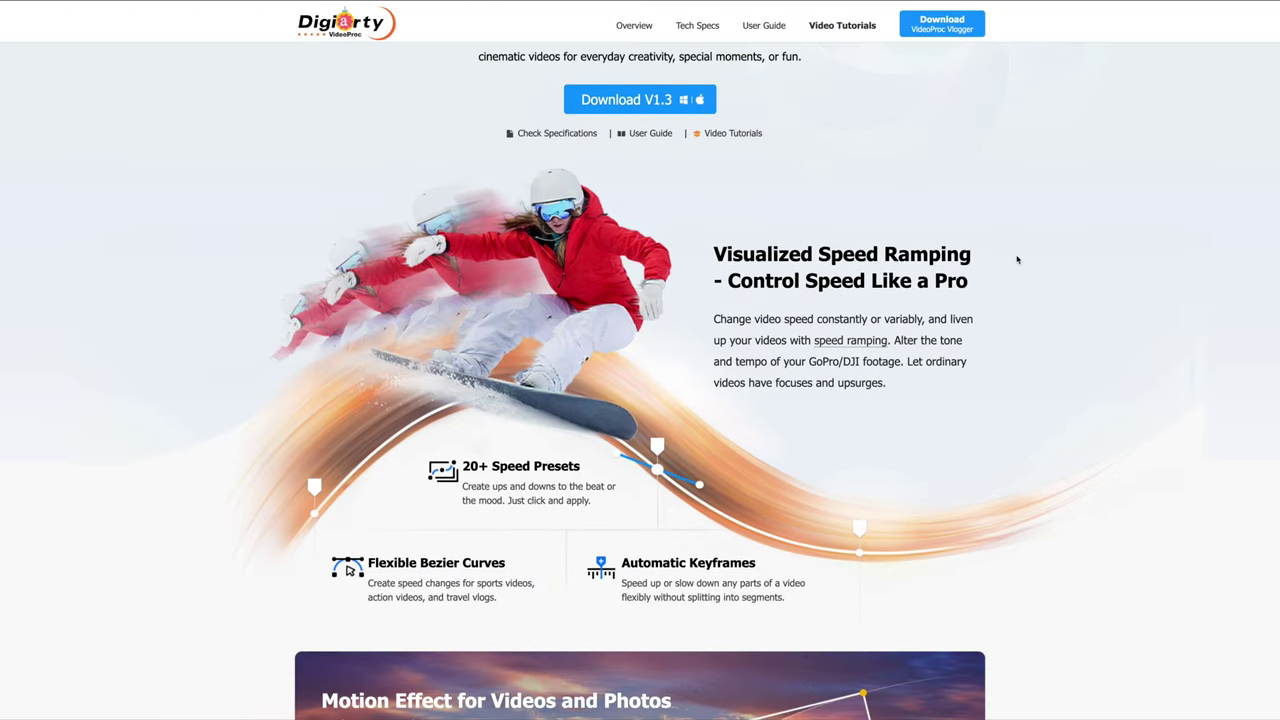
pyautogui.scroll(-2, 1017, 260)
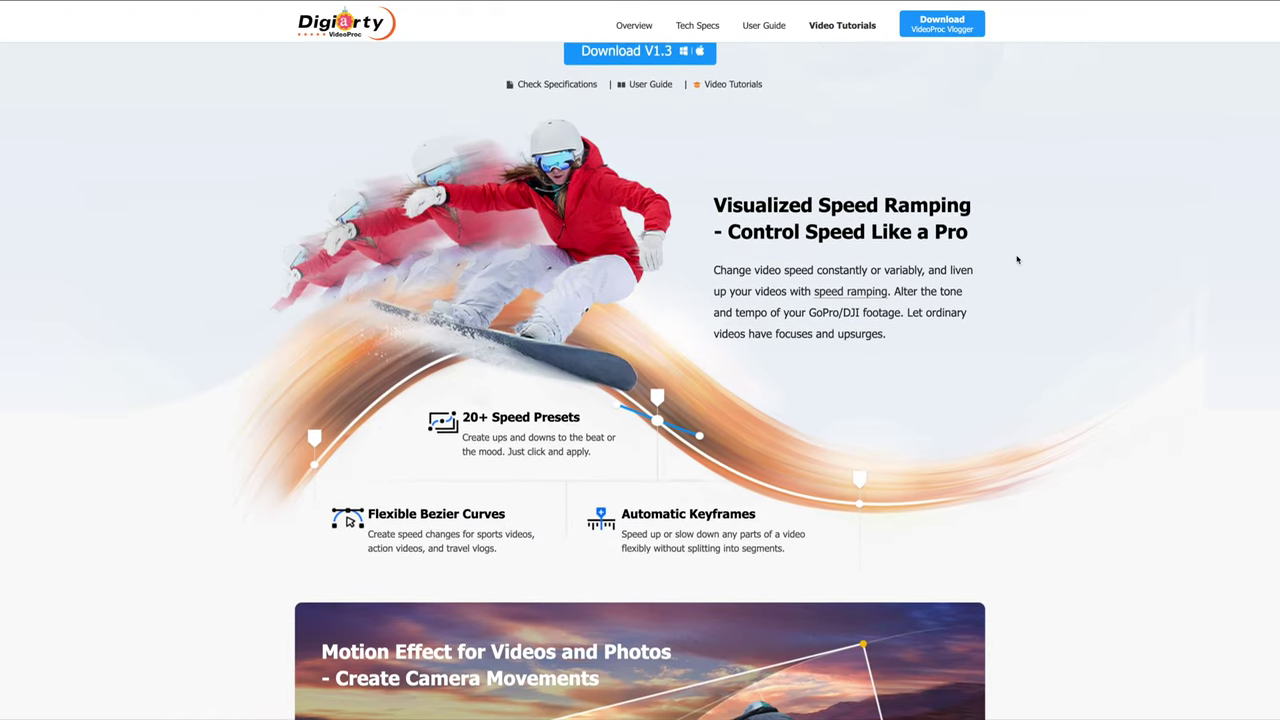
pyautogui.scroll(-1, 1017, 260)
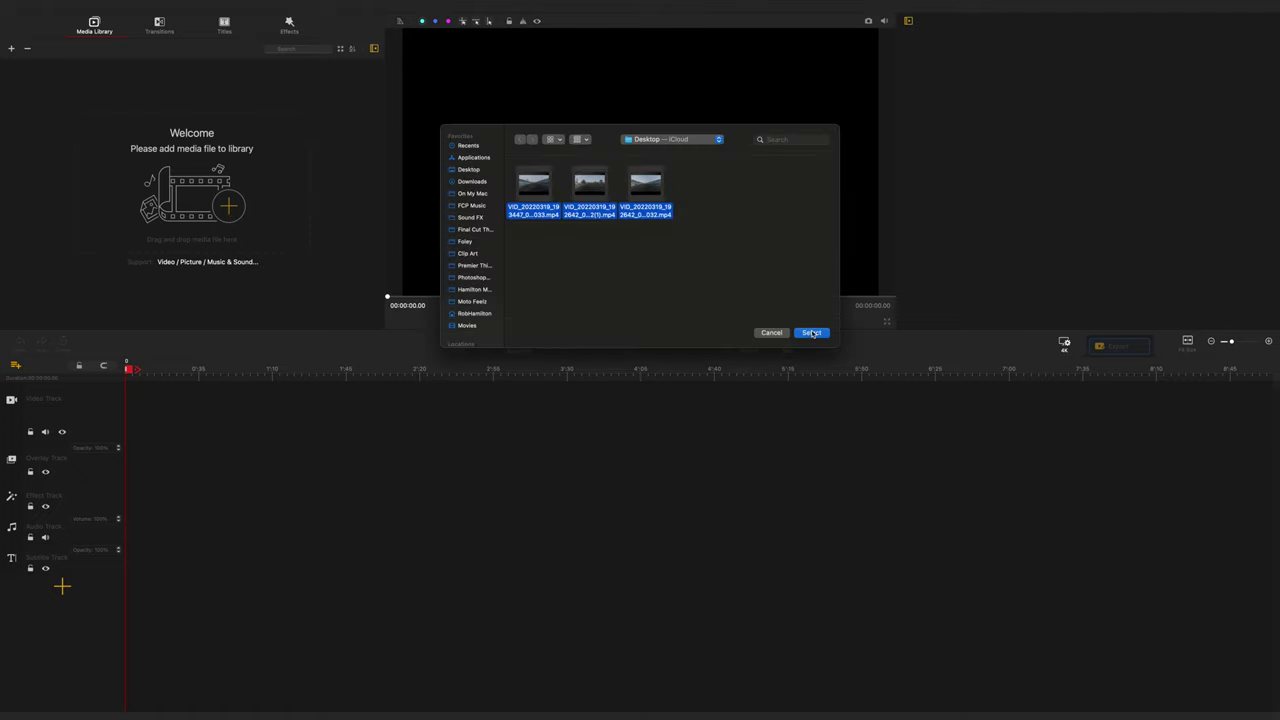
# In VideoProc Vlogger, import the three VID_20220319 videos and the Ooyy track from the FCP Music folder.
pyautogui.click(815, 335)
pyautogui.click(38, 255)
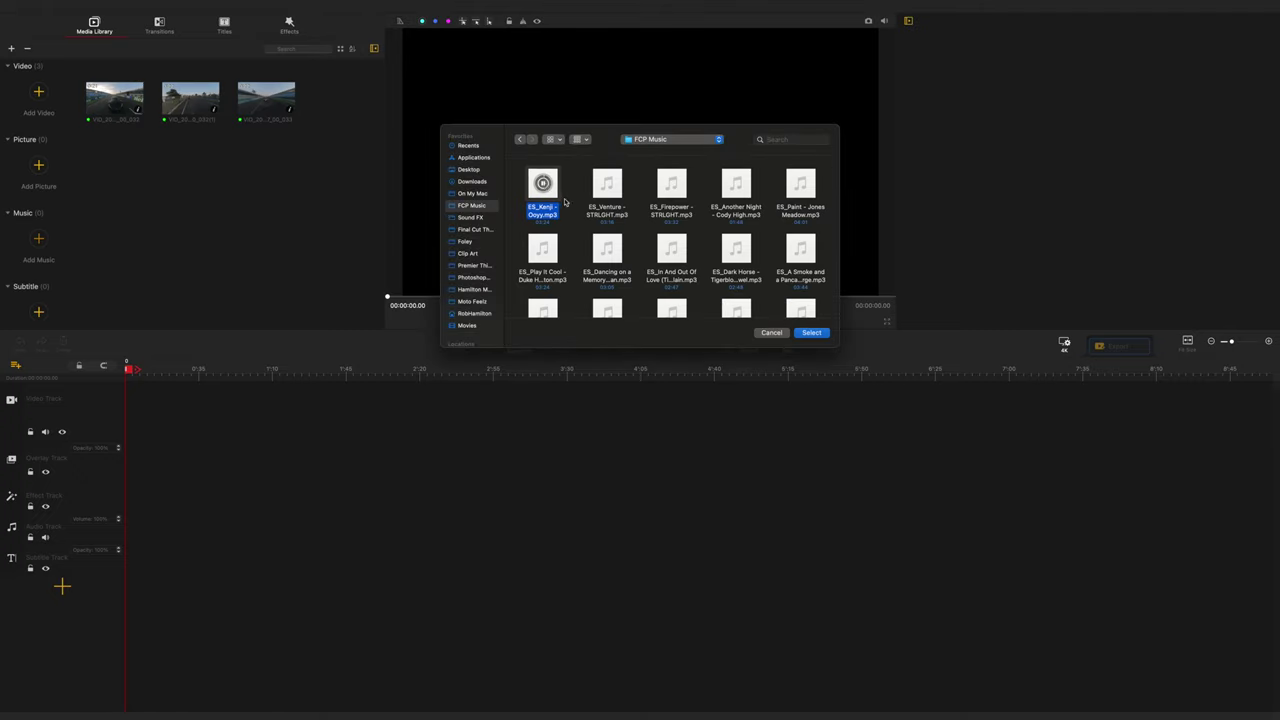
pyautogui.click(811, 332)
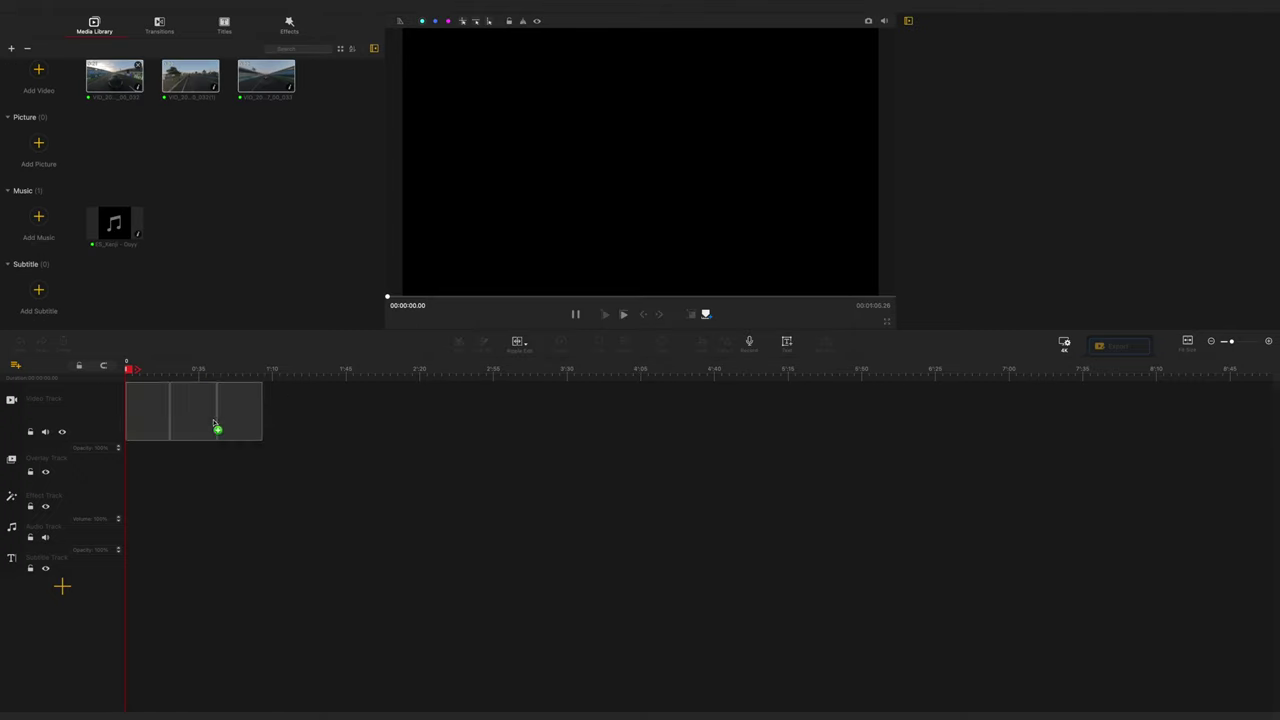
# Place the three imported videos on the video track and position a Disturb effect on the effect track.
pyautogui.click(217, 429)
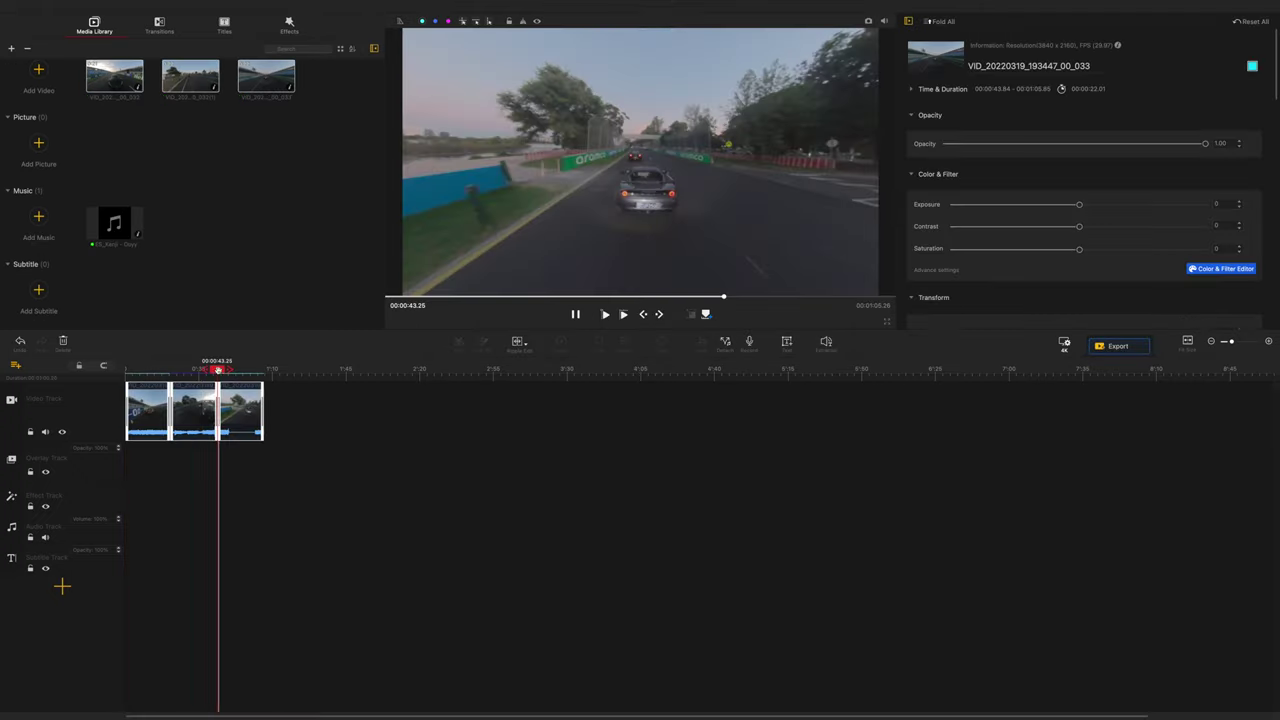
pyautogui.moveTo(1231, 341); pyautogui.dragTo(1240, 342)
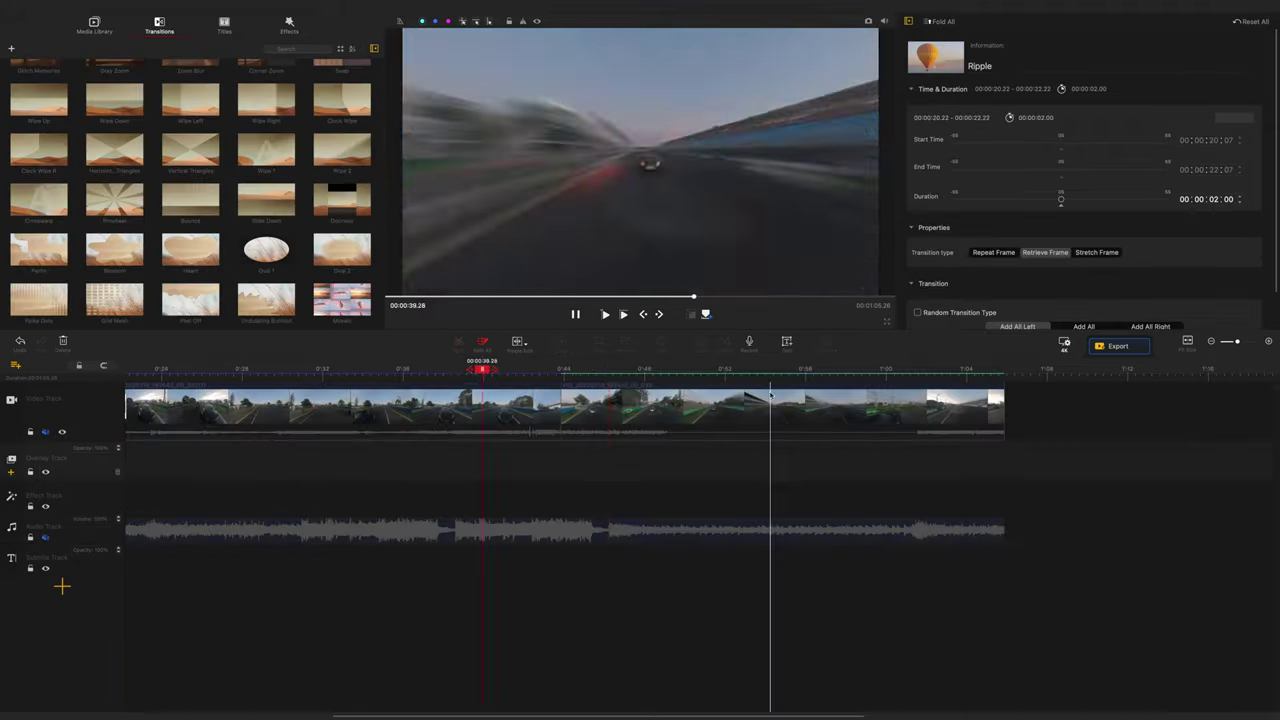
pyautogui.moveTo(493, 440); pyautogui.dragTo(510, 496)
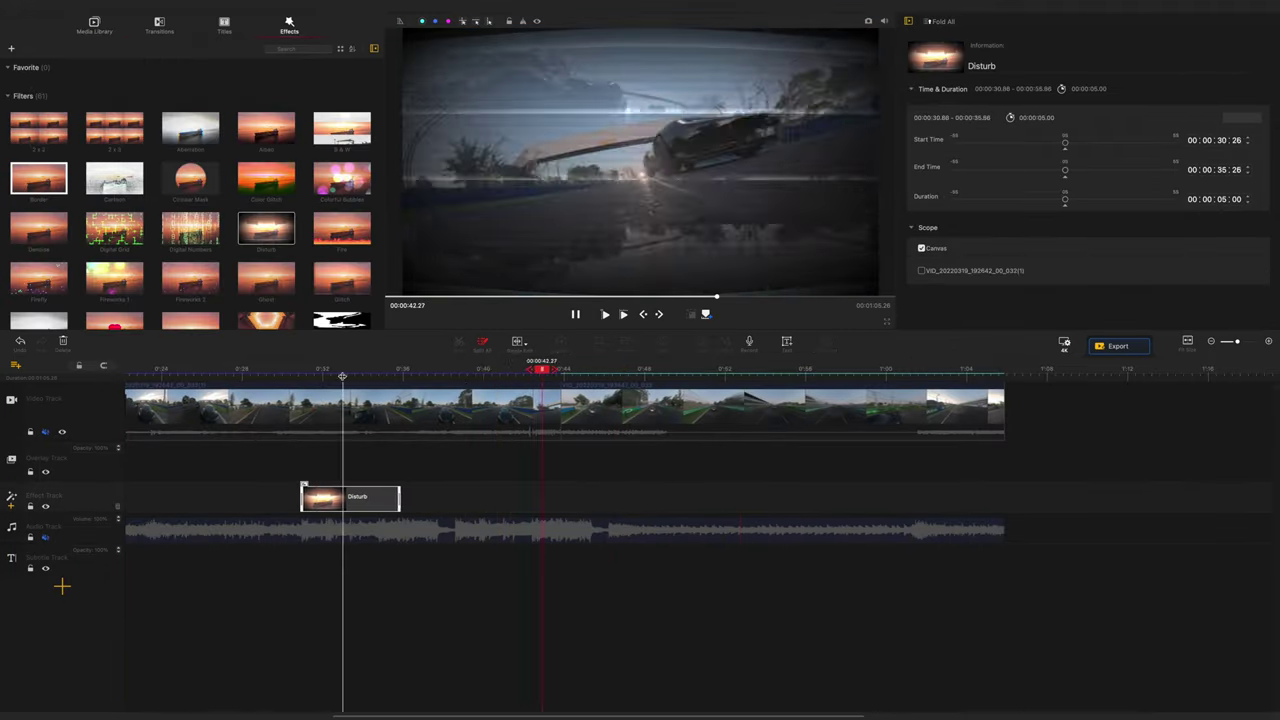
pyautogui.moveTo(300, 486); pyautogui.dragTo(725, 484)
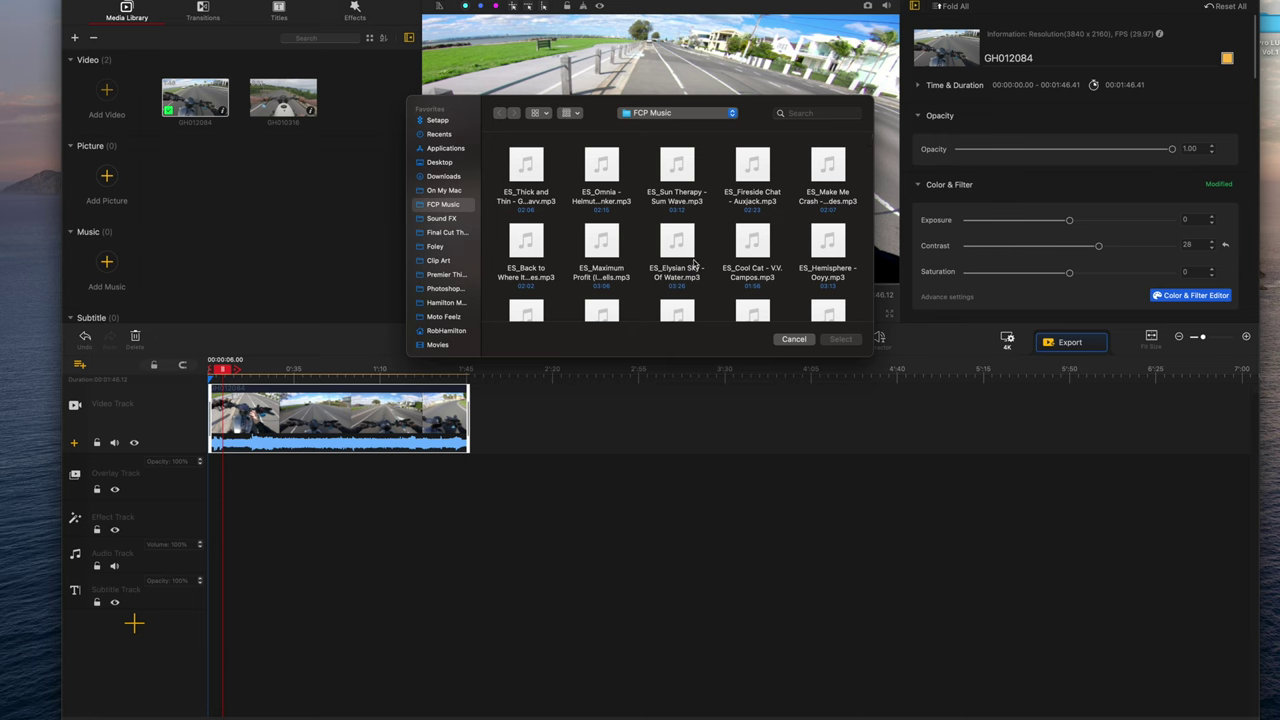
# Close the music file selection and add GH011261.MP4 from the HERO7 BLACK 1 folder to the video track after GH012084.
pyautogui.click(792, 339)
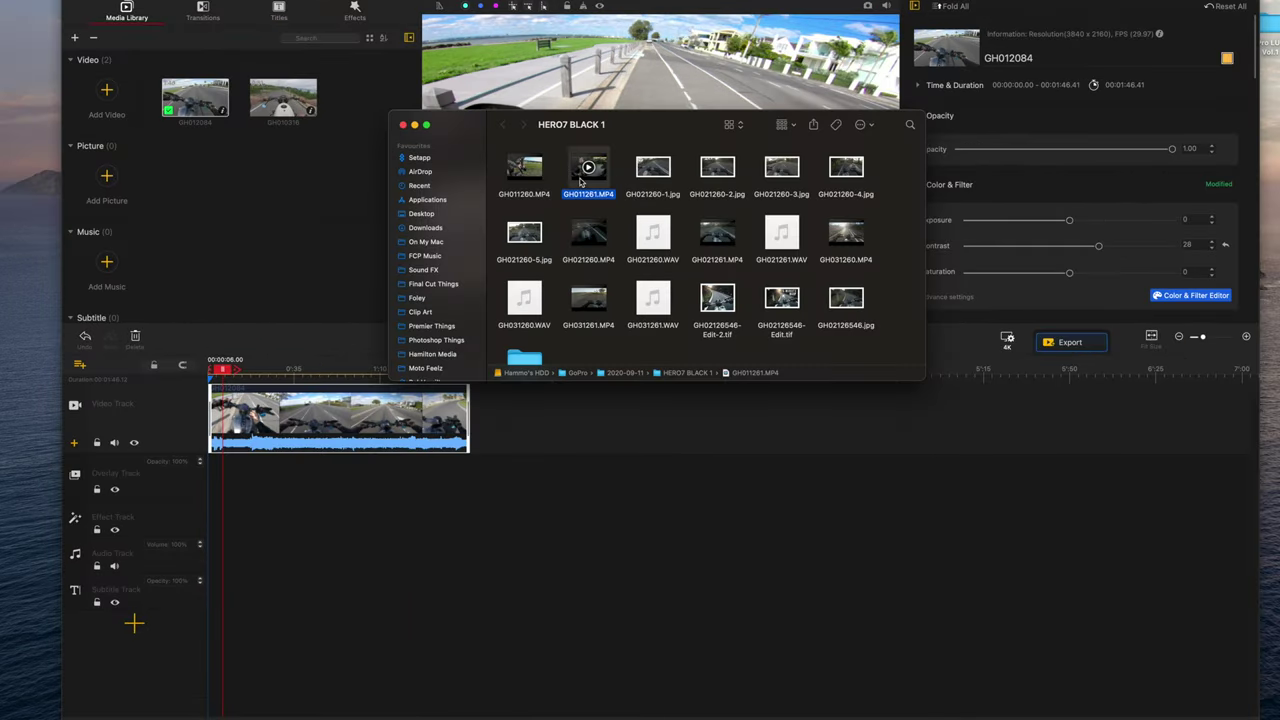
pyautogui.moveTo(580, 180); pyautogui.dragTo(290, 95)
pyautogui.moveTo(146, 353); pyautogui.dragTo(563, 420)
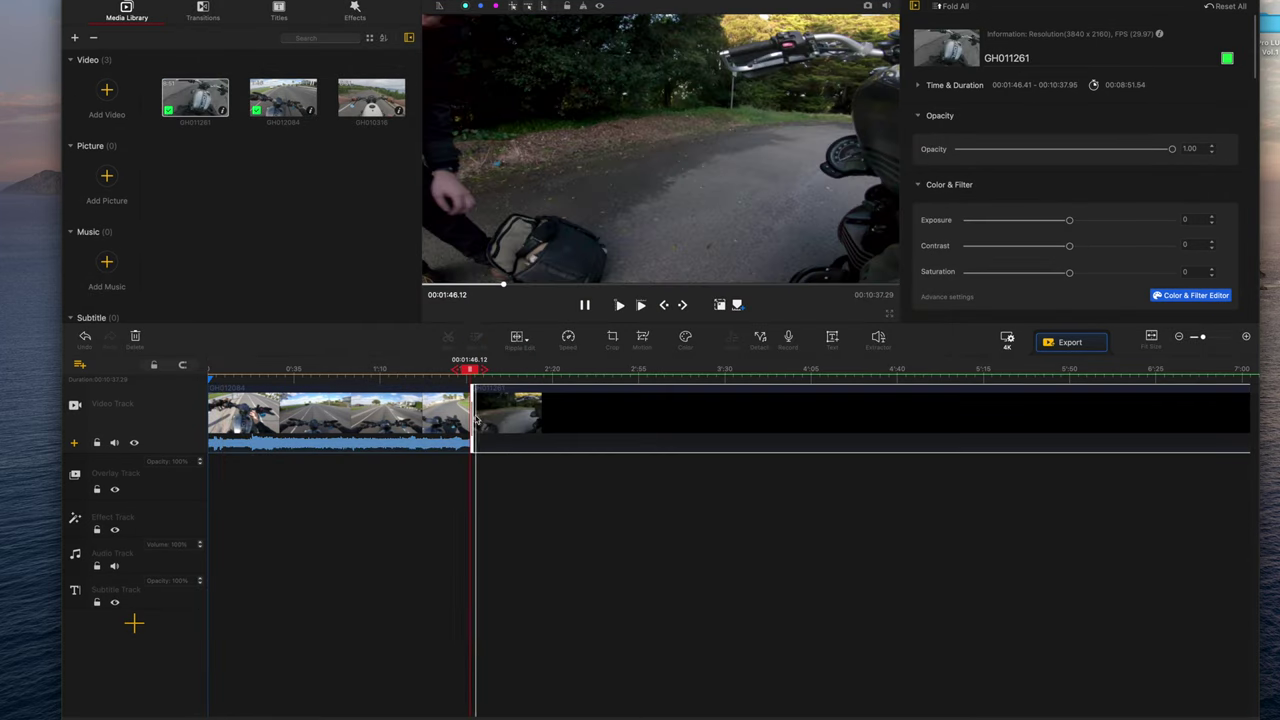
pyautogui.click(577, 452)
pyautogui.press('XF86AudioMute')
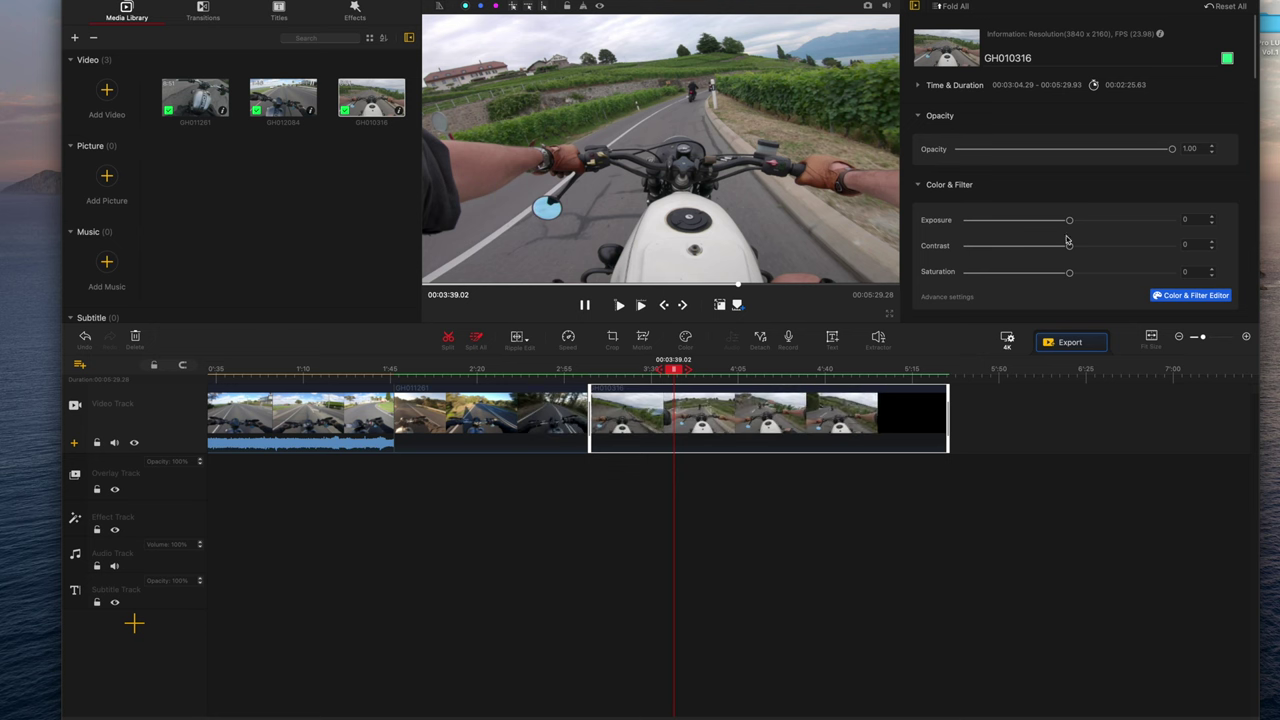
# Open the Color & Filter Editor for clip GH012084 and preview Lifestyle filters including Warm, Mono, B&W, Cool and Dark.
pyautogui.scroll(-2, 995, 272)
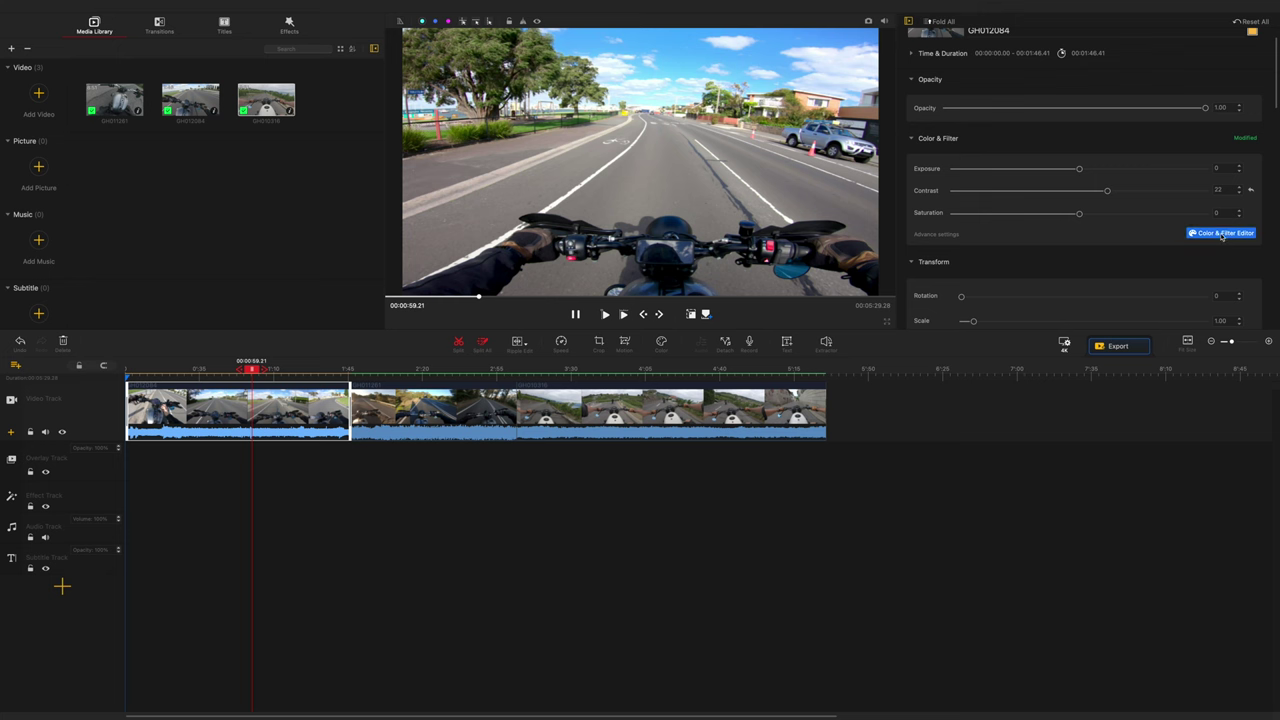
pyautogui.click(1212, 234)
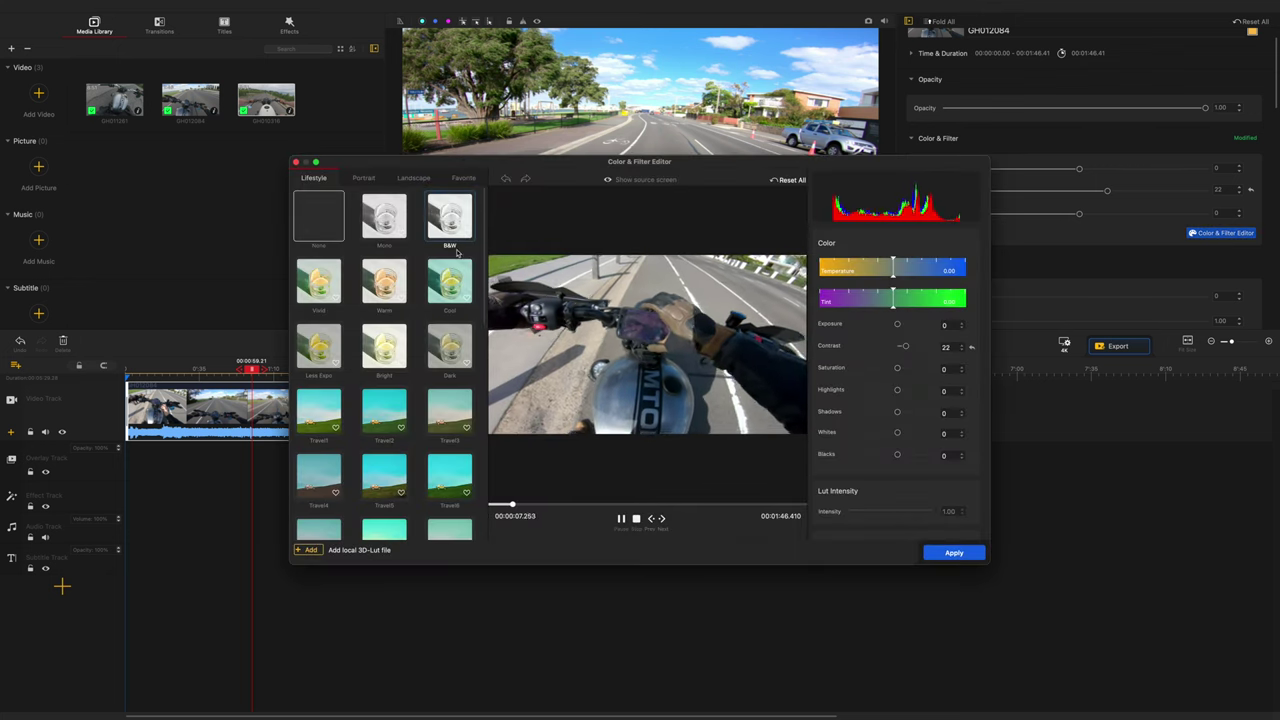
pyautogui.click(384, 281)
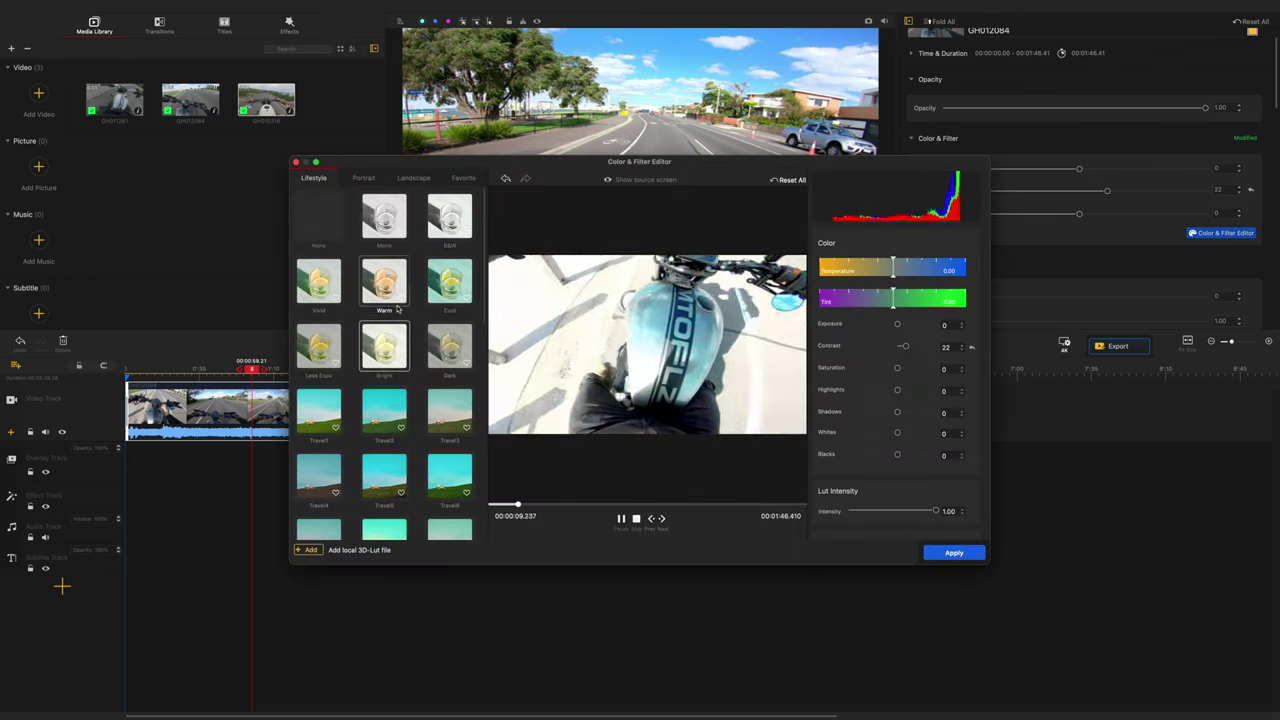
pyautogui.click(384, 216)
pyautogui.click(459, 224)
pyautogui.click(449, 281)
pyautogui.click(449, 345)
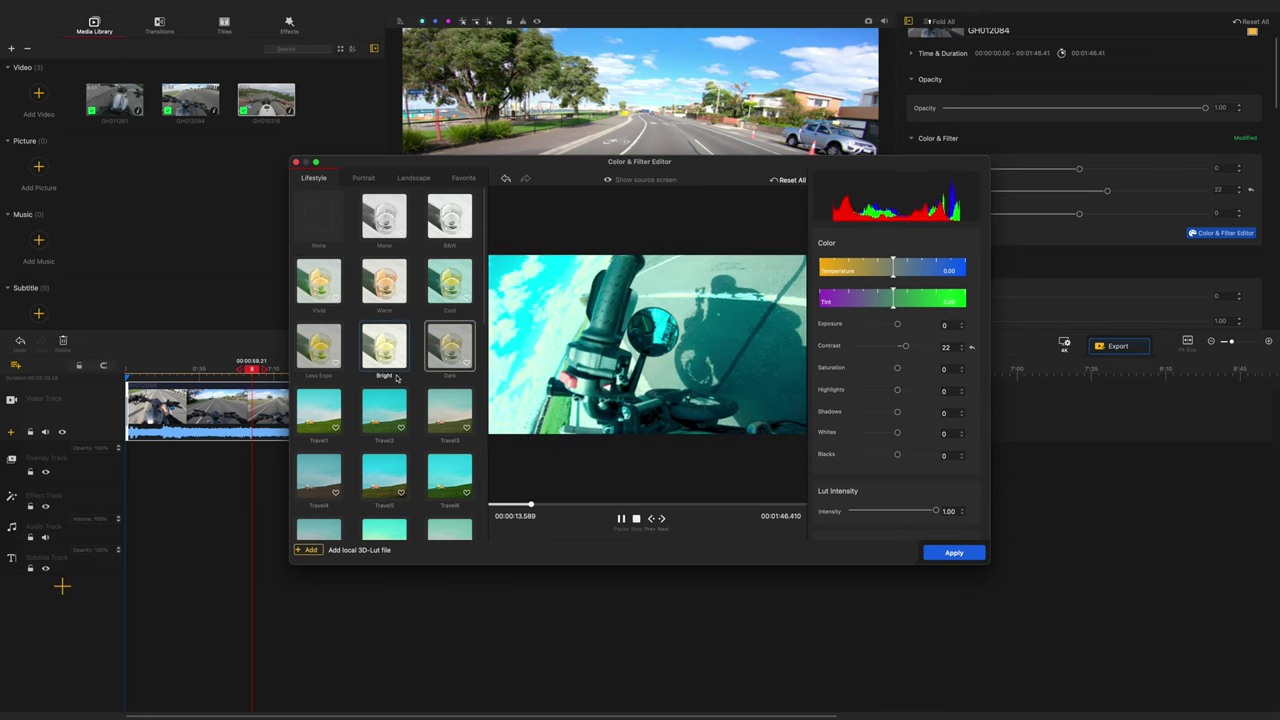
pyautogui.click(441, 353)
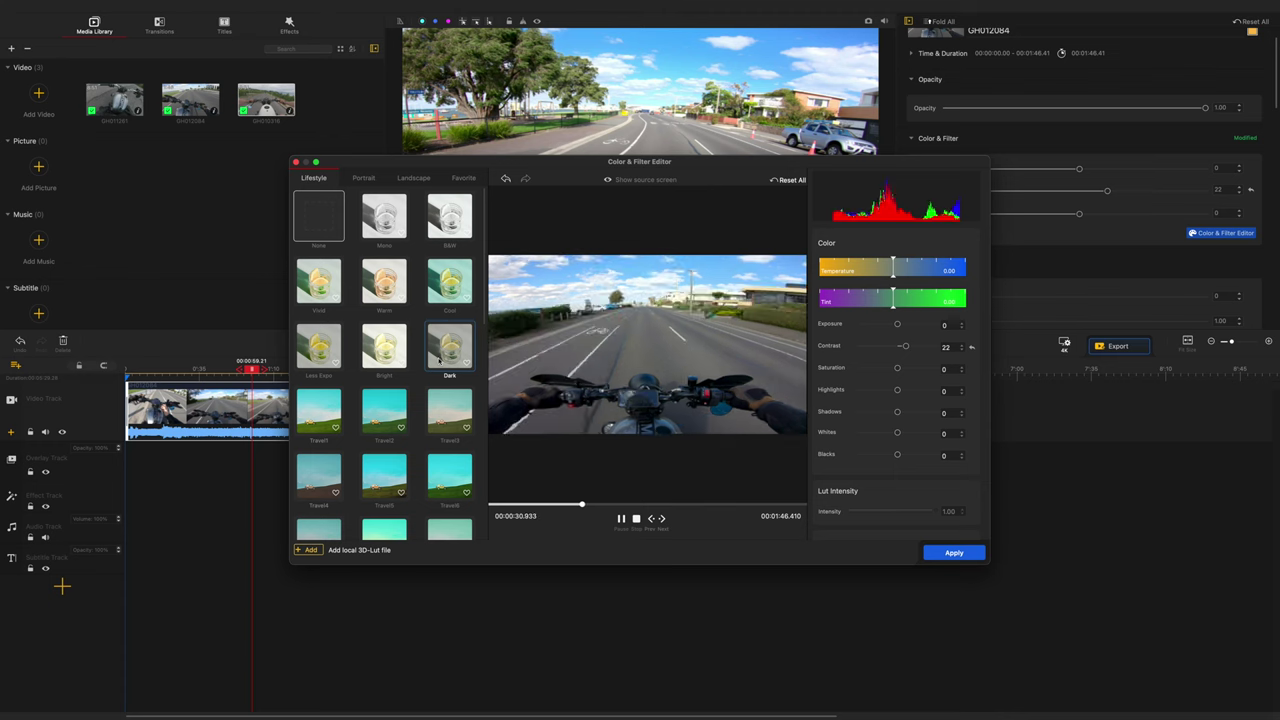
# Import all the custom 3D LUT files from the local folder into the Lifestyle filters, including Forest Freedom, Midday Madness, Neutral and Old School.
pyautogui.scroll(-10, 435, 455)
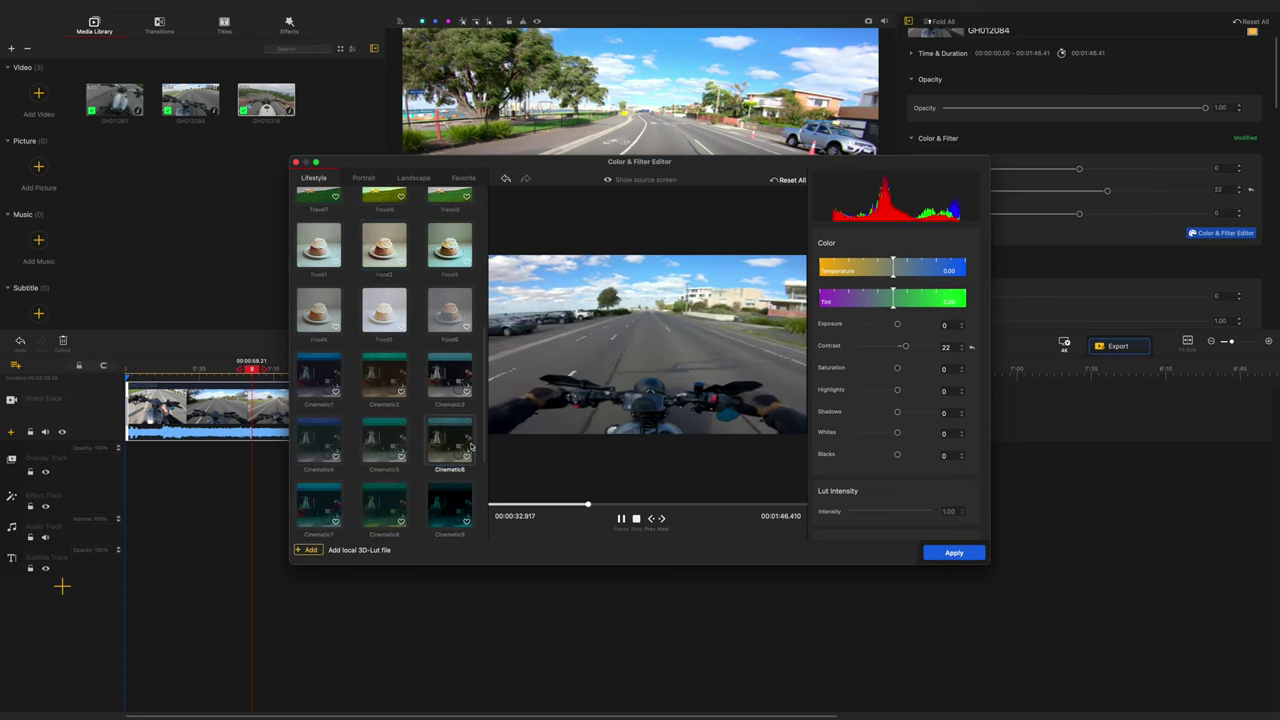
pyautogui.click(310, 550)
pyautogui.doubleClick(414, 249)
pyautogui.press('super+a')
pyautogui.click(700, 398)
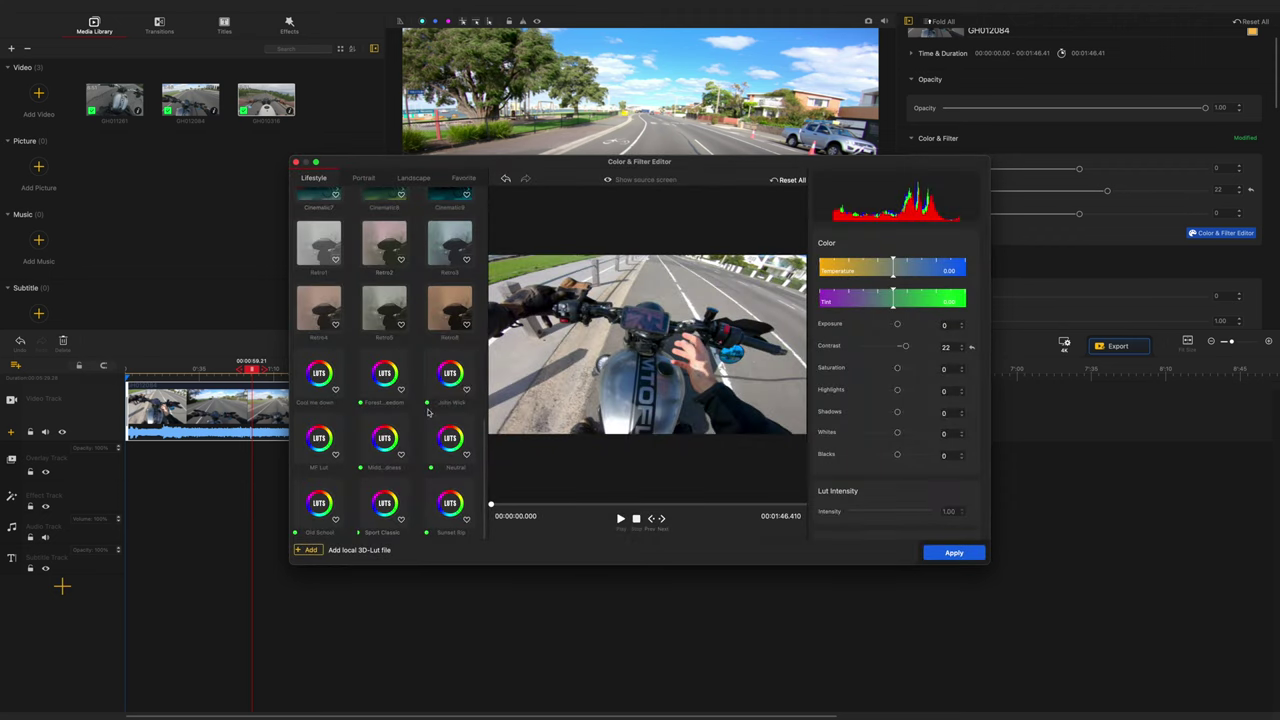
# Apply the Midday Madness LUT to clip GH012084 and set its intensity to 0.76.
pyautogui.click(384, 440)
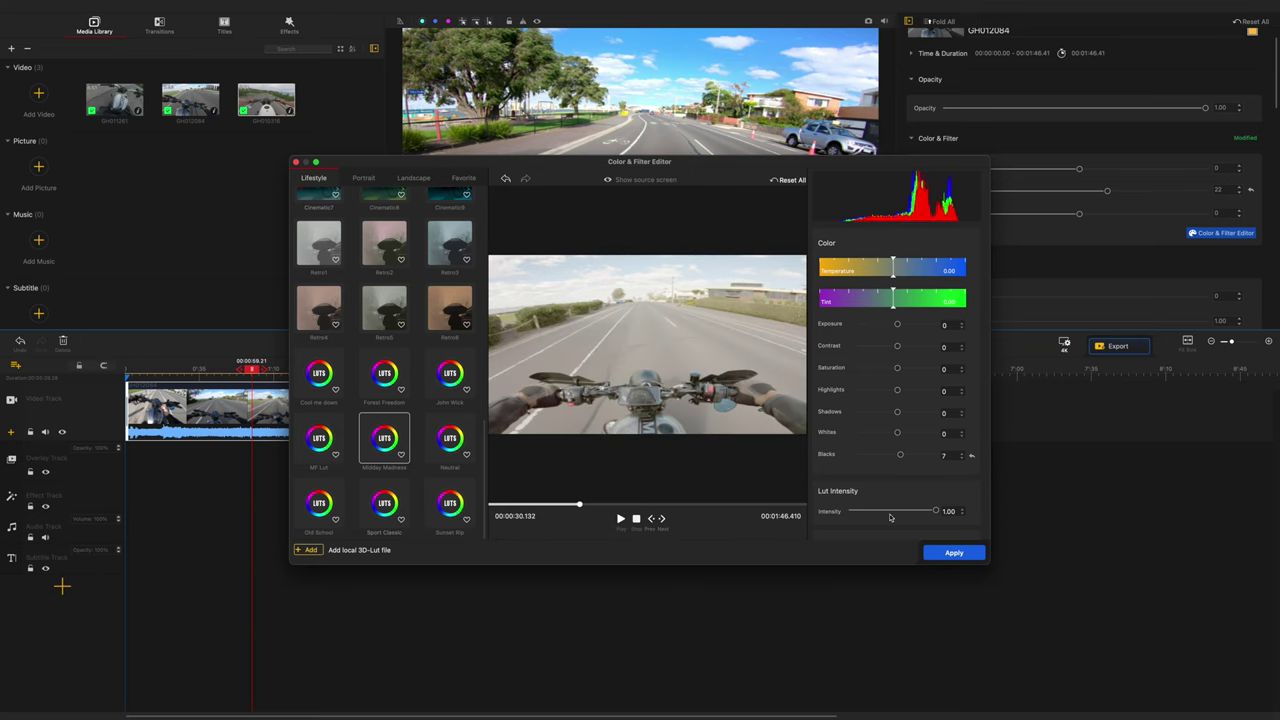
pyautogui.moveTo(931, 511); pyautogui.dragTo(850, 511)
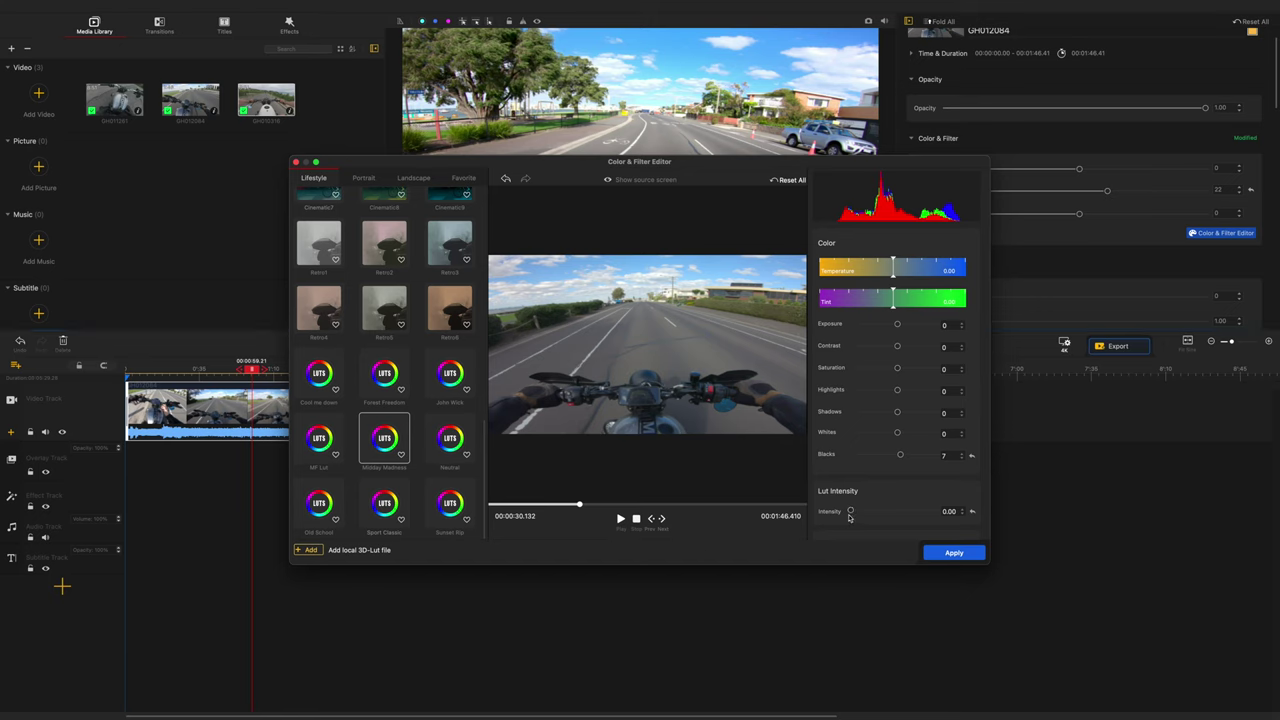
pyautogui.moveTo(851, 511); pyautogui.dragTo(869, 511)
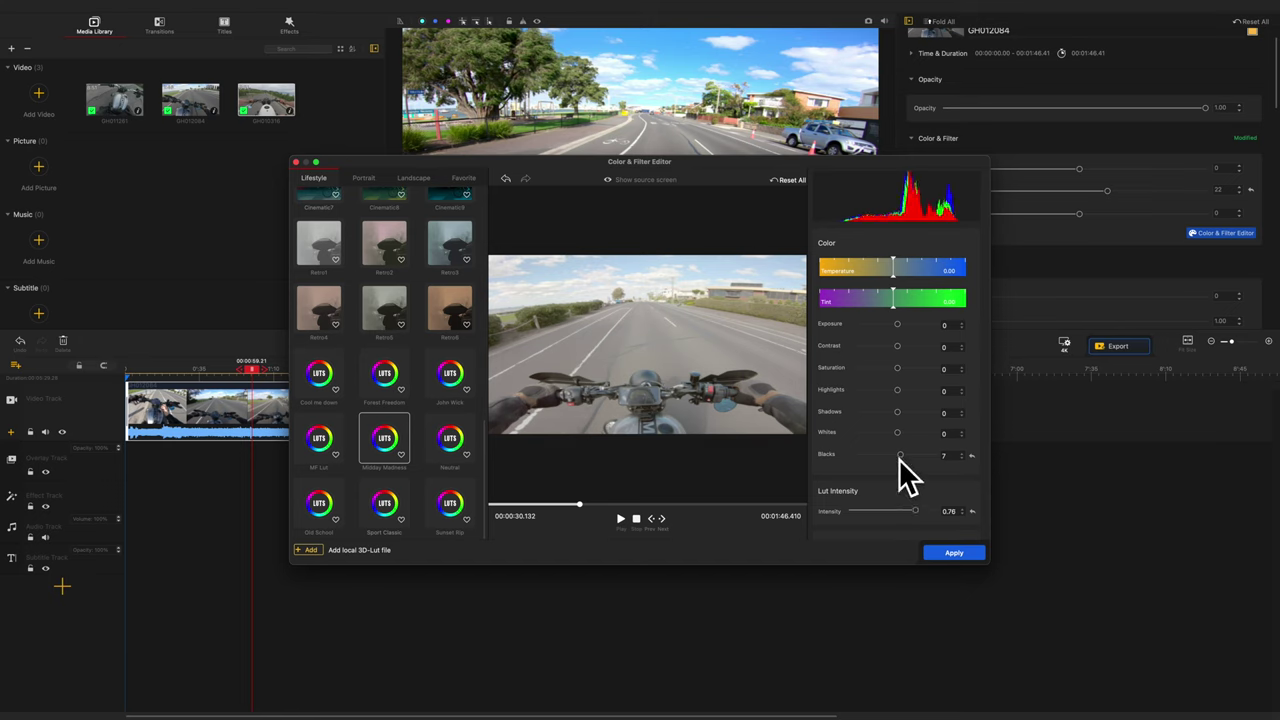
# Set the clip's blacks to -74, whites to 13, highlights to -49 and contrast to 27.
pyautogui.moveTo(886, 457); pyautogui.dragTo(880, 458)
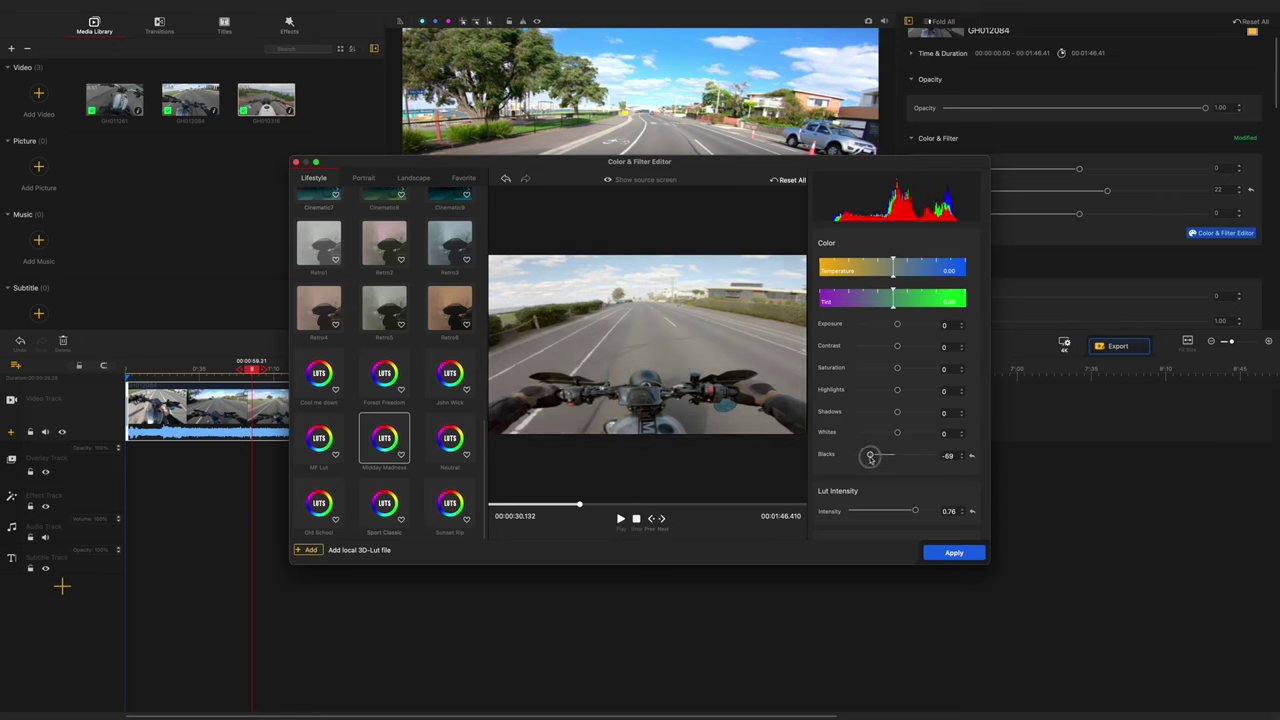
pyautogui.moveTo(903, 433); pyautogui.dragTo(904, 434)
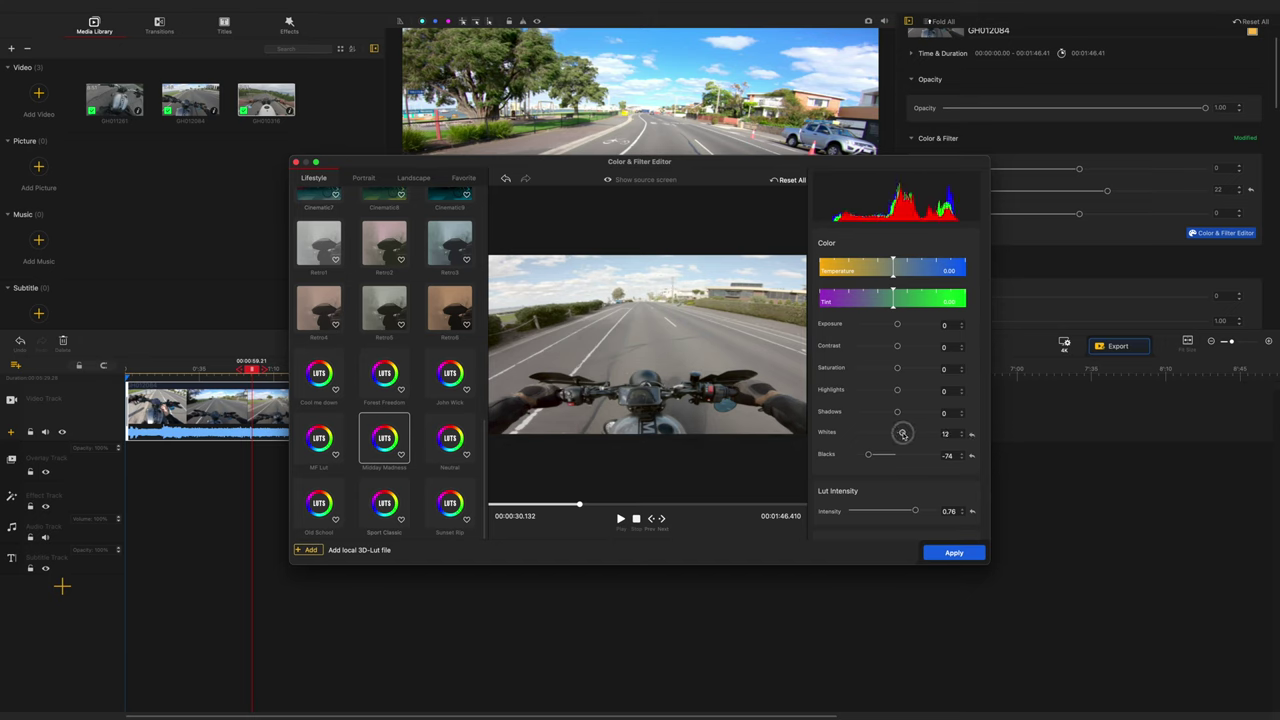
pyautogui.moveTo(893, 392); pyautogui.dragTo(881, 393)
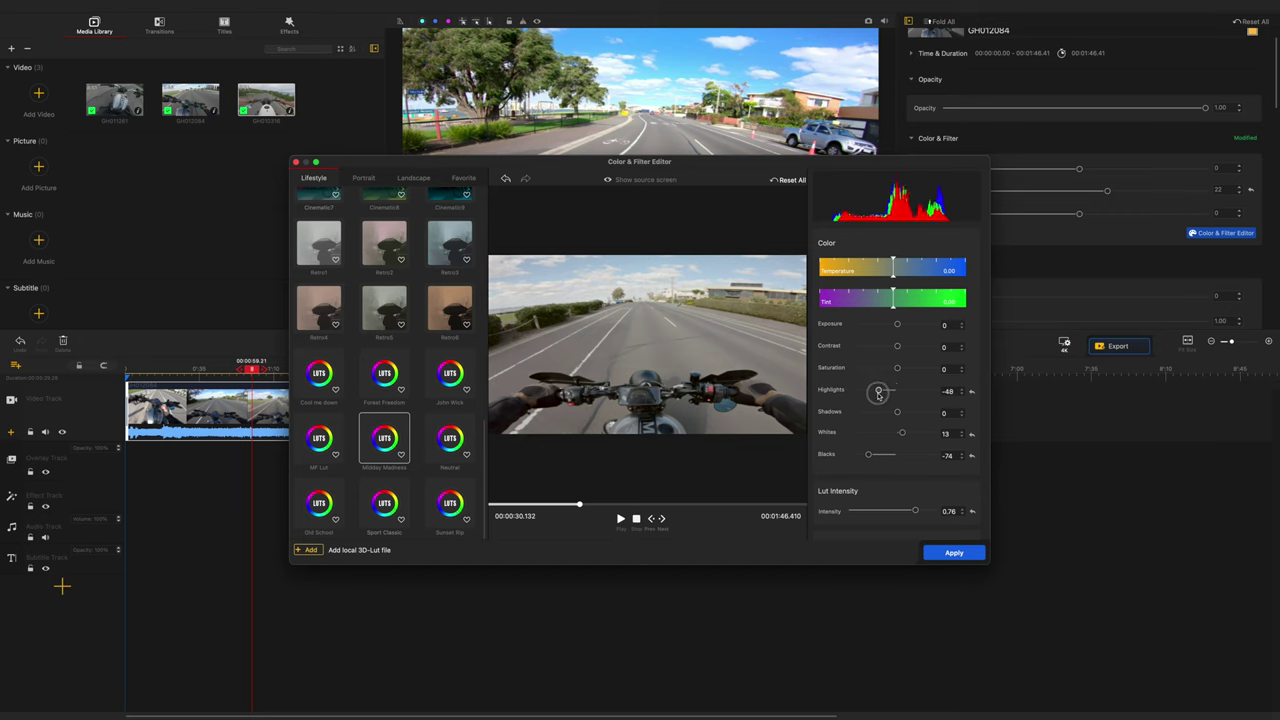
pyautogui.moveTo(899, 347); pyautogui.dragTo(909, 347)
# Play the graded preview, compare it with the source footage, and try out temperature and tint shifts.
pyautogui.press('space')
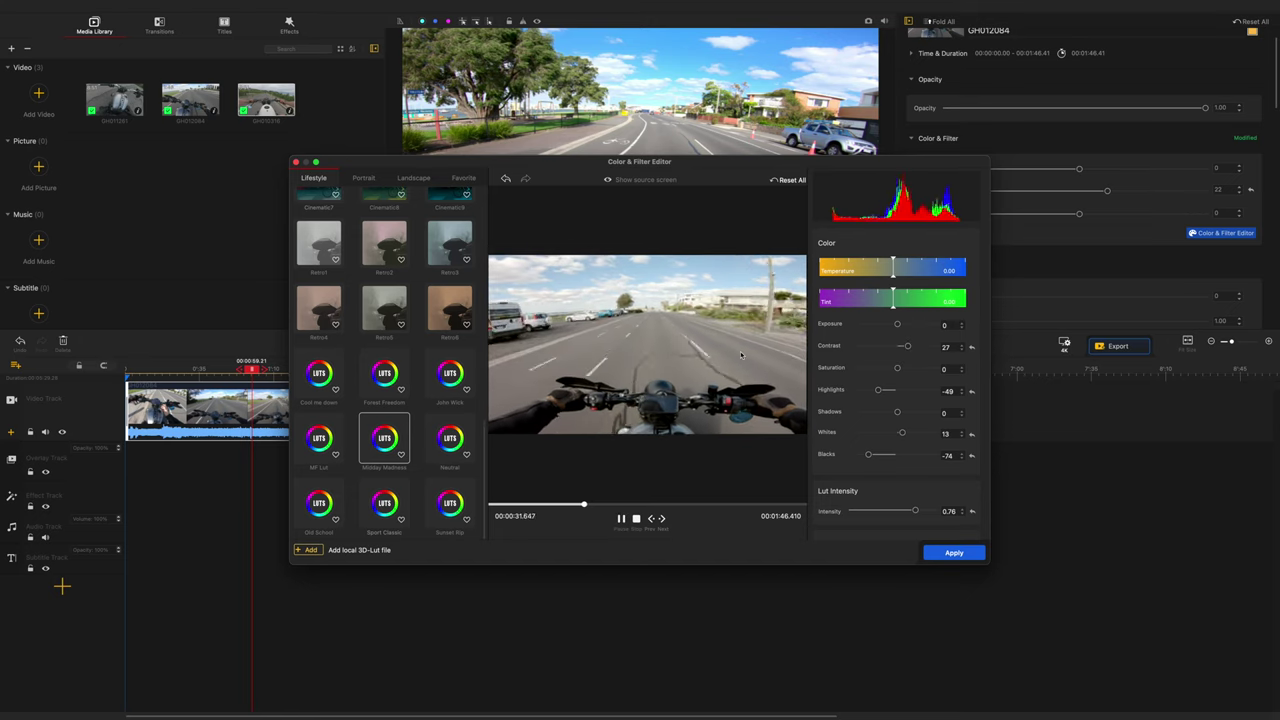
pyautogui.click(607, 180)
pyautogui.click(609, 182)
pyautogui.press('space')
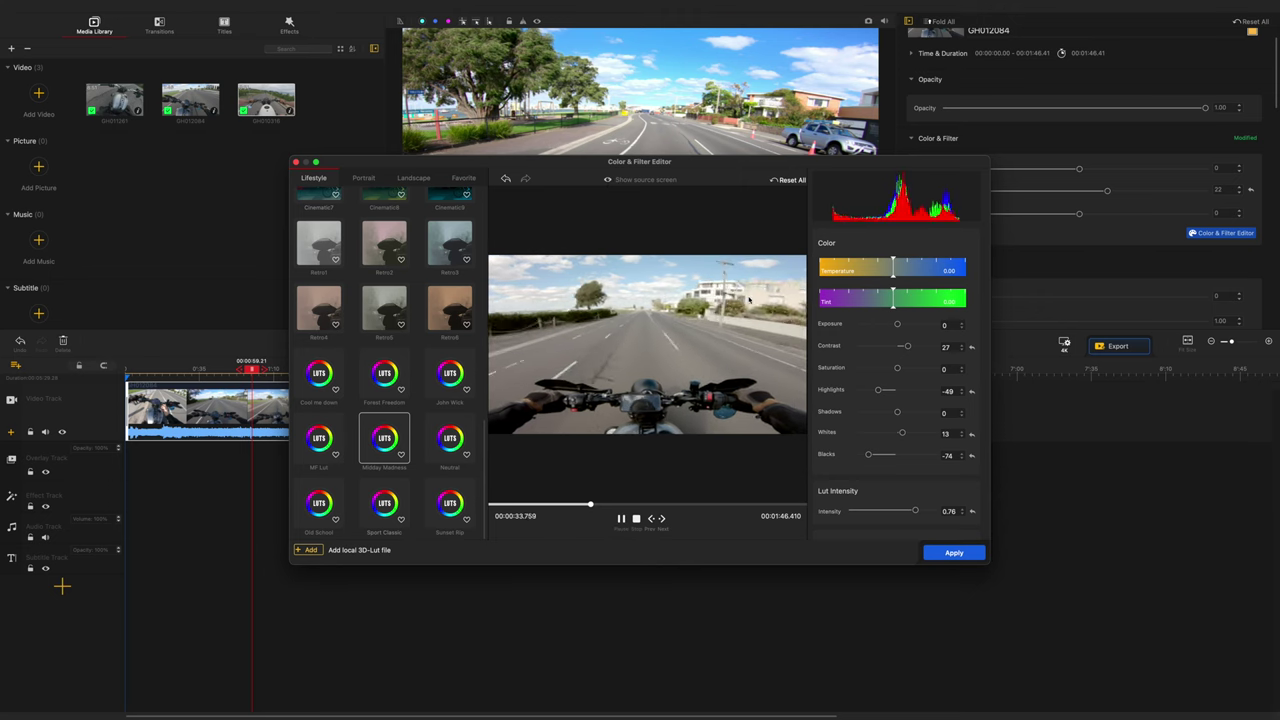
pyautogui.press('space')
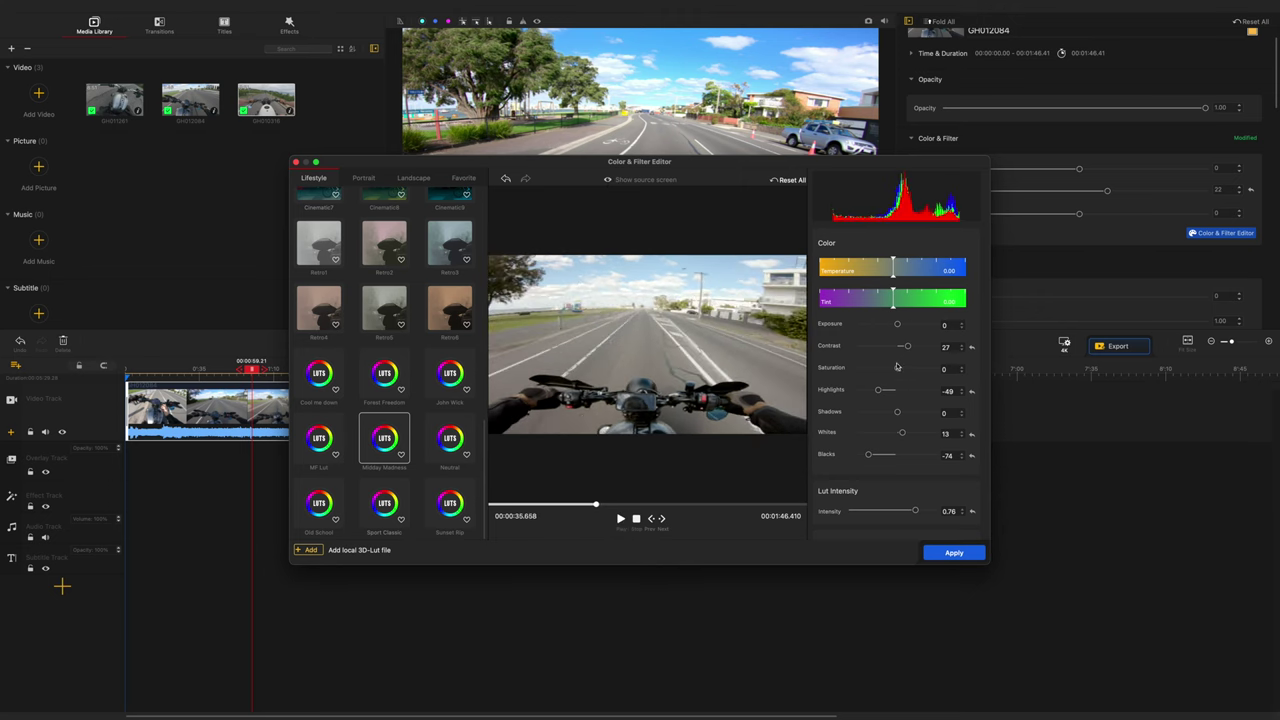
pyautogui.moveTo(888, 268); pyautogui.dragTo(901, 300)
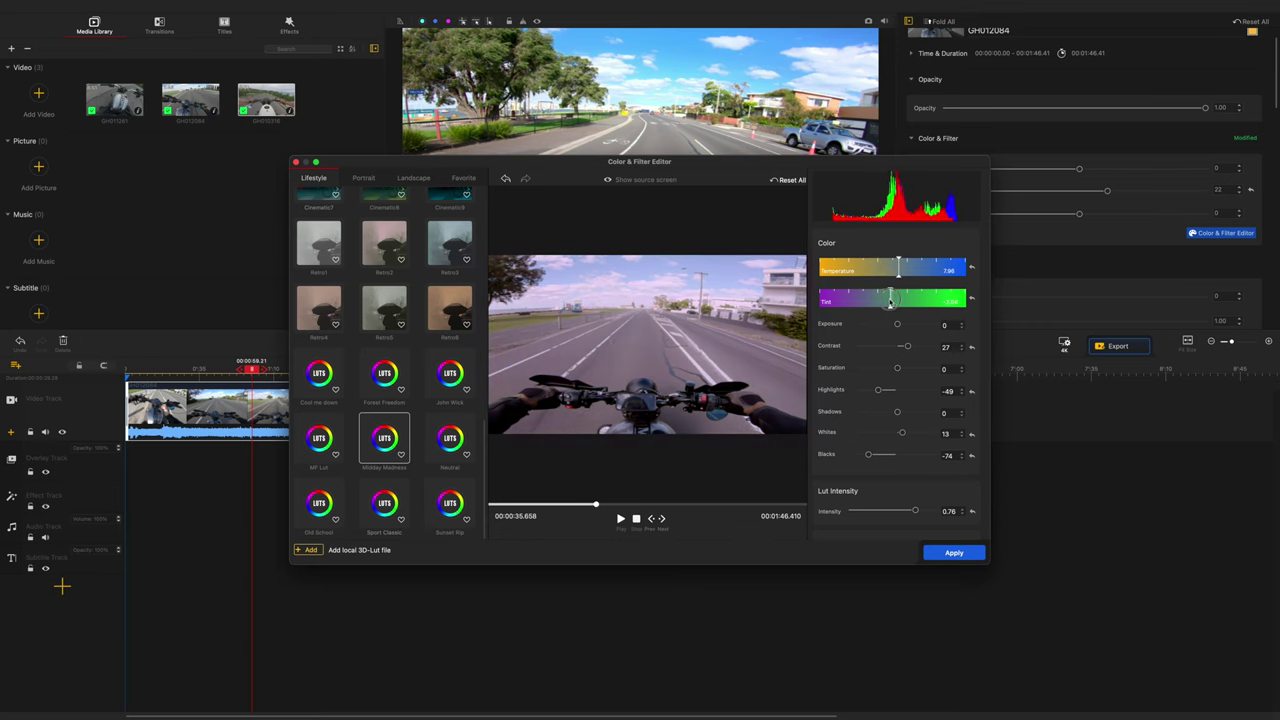
# In the HSL settings for orange, set saturation to 9 and hue to -2, and try adjusting the luminance.
pyautogui.scroll(-5, 870, 320)
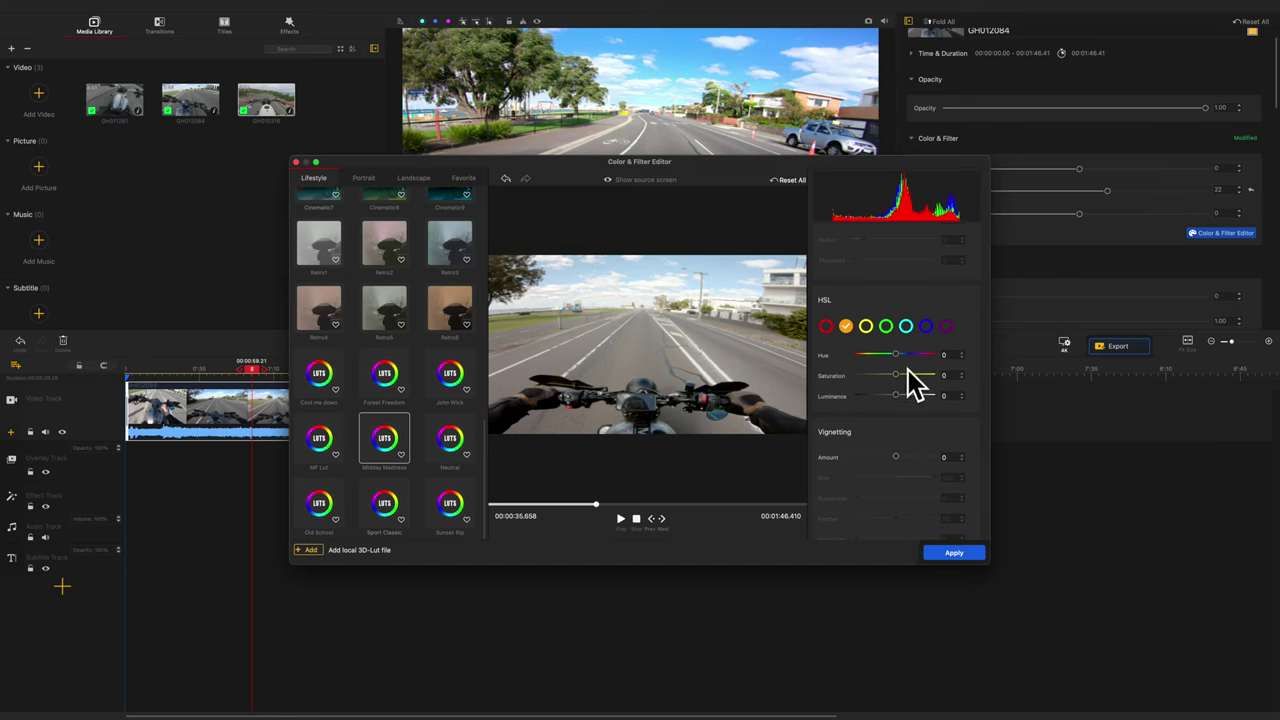
pyautogui.moveTo(897, 377)
pyautogui.mouseDown()
pyautogui.moveTo(911, 375)
pyautogui.moveTo(900, 377)
pyautogui.mouseUp()
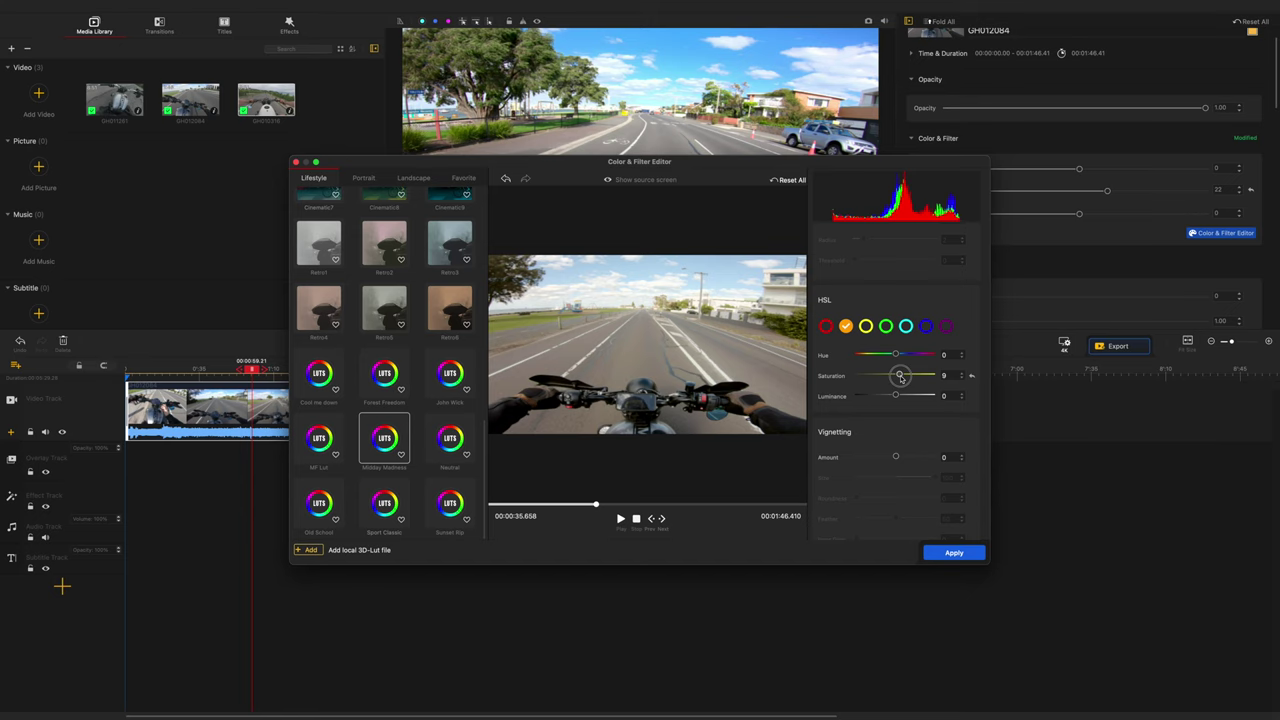
pyautogui.moveTo(896, 356); pyautogui.dragTo(896, 356)
pyautogui.moveTo(894, 356)
pyautogui.mouseDown()
pyautogui.moveTo(857, 357)
pyautogui.moveTo(895, 356)
pyautogui.mouseUp()
pyautogui.press('space')
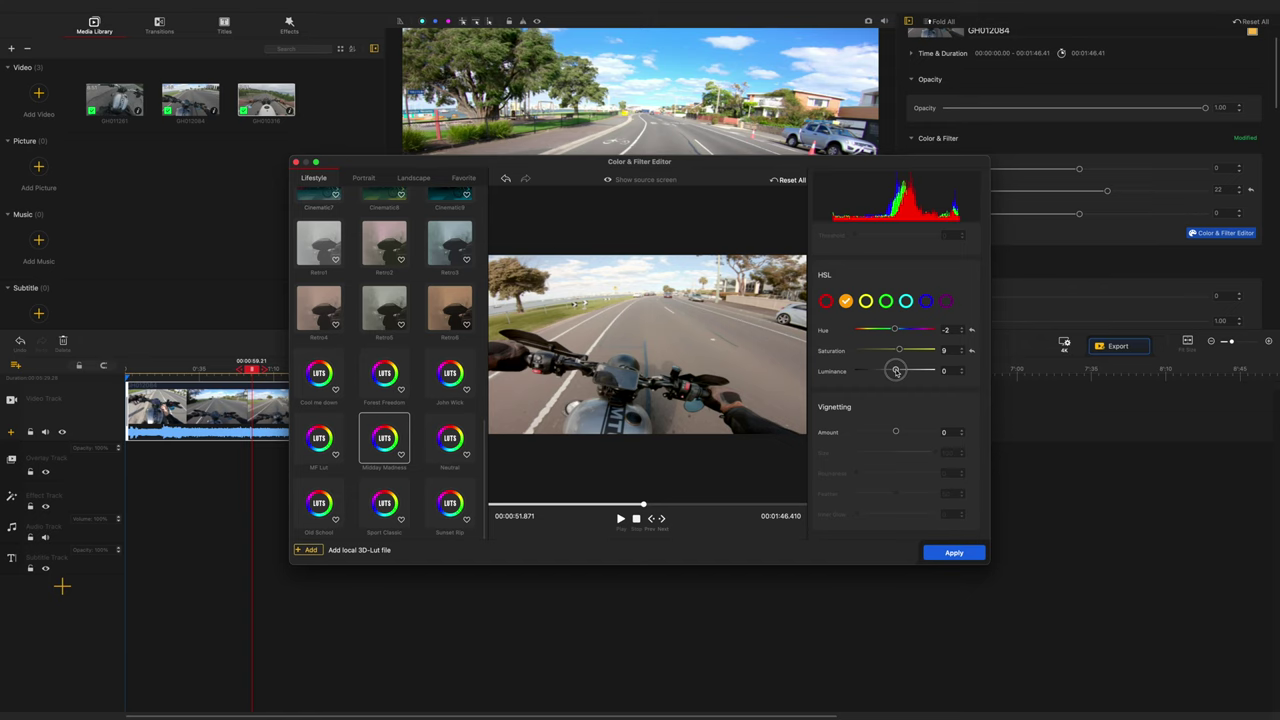
pyautogui.moveTo(896, 371)
pyautogui.mouseDown()
pyautogui.moveTo(880, 371)
pyautogui.moveTo(936, 371)
pyautogui.moveTo(898, 374)
pyautogui.mouseUp()
# Adjust the vignetting amount, sharpen with an amount of 20, and apply the grade to GH012084, checking it full screen.
pyautogui.moveTo(897, 433)
pyautogui.mouseDown()
pyautogui.moveTo(877, 432)
pyautogui.moveTo(889, 432)
pyautogui.mouseUp()
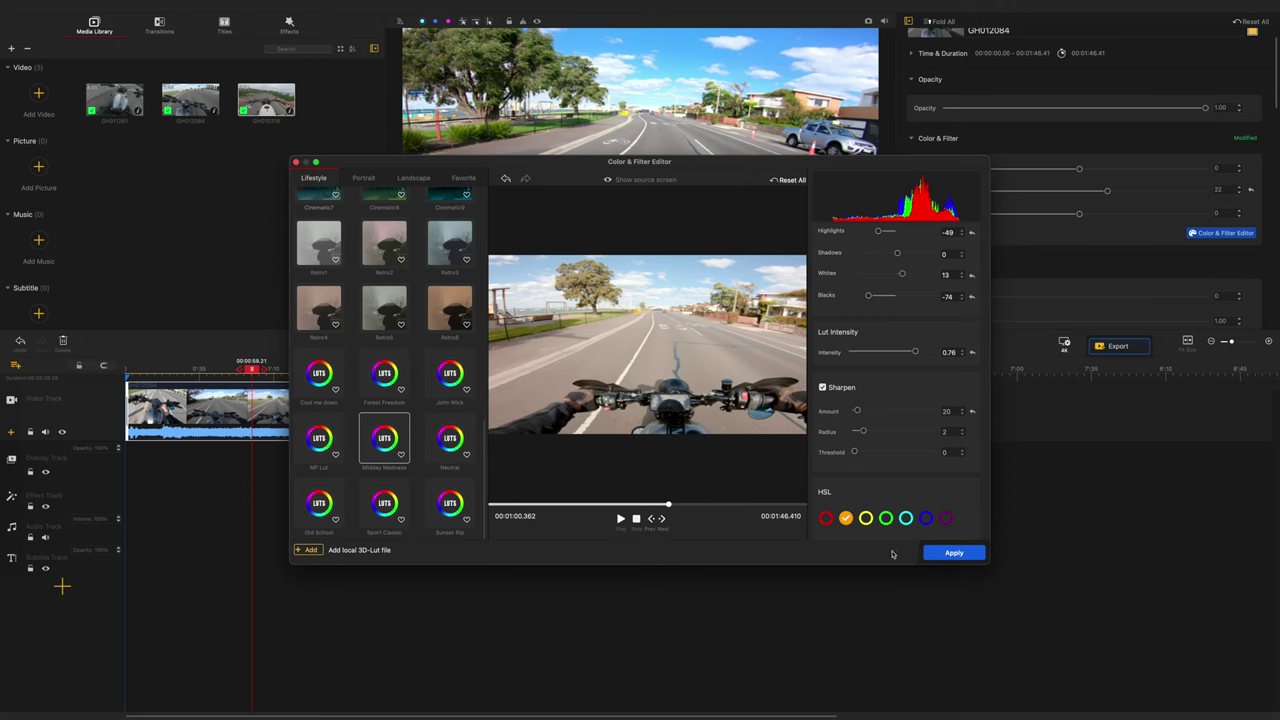
pyautogui.click(945, 553)
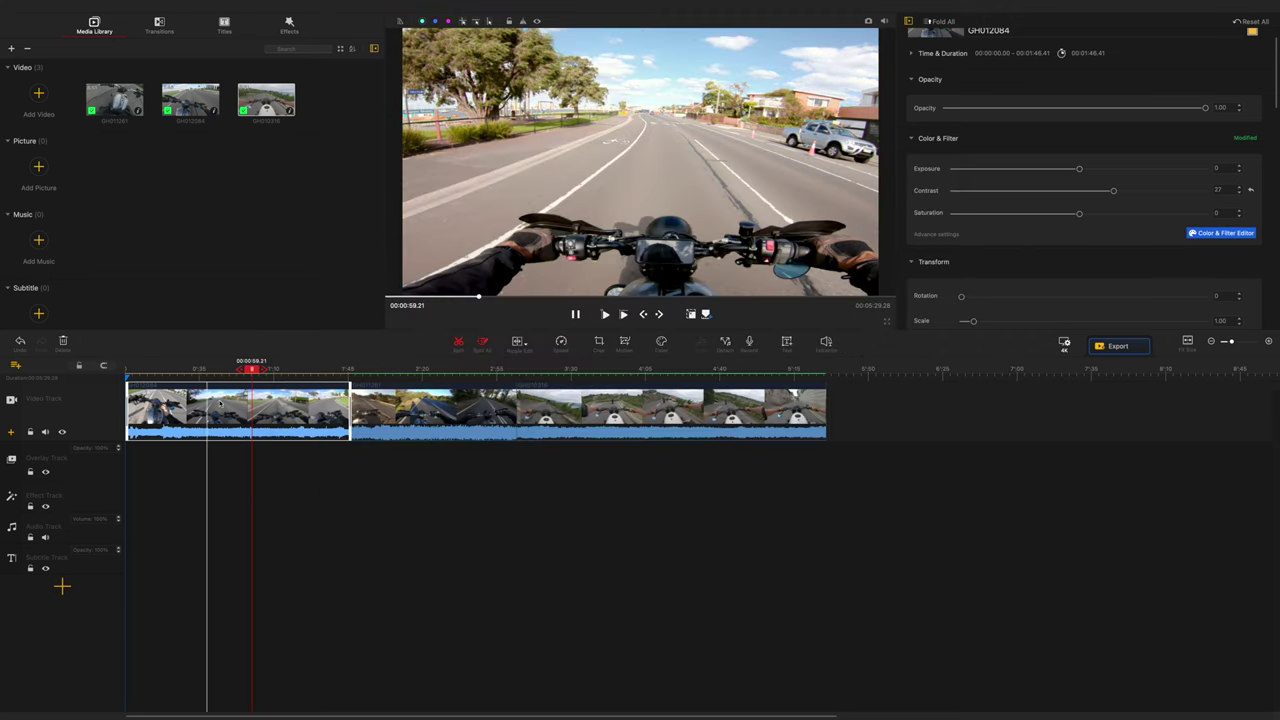
pyautogui.click(886, 321)
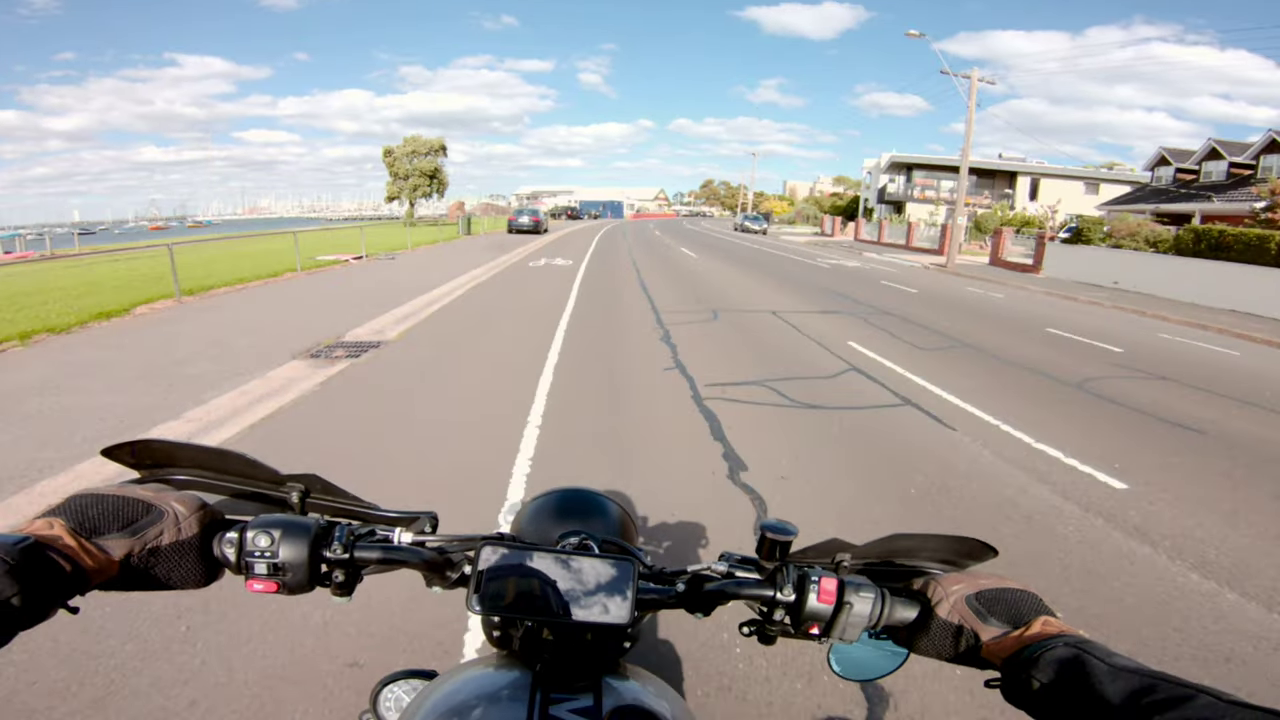
pyautogui.press('Escape')
# Preview clip GH010316 in the timeline and look through the available titles and effects.
pyautogui.click(598, 410)
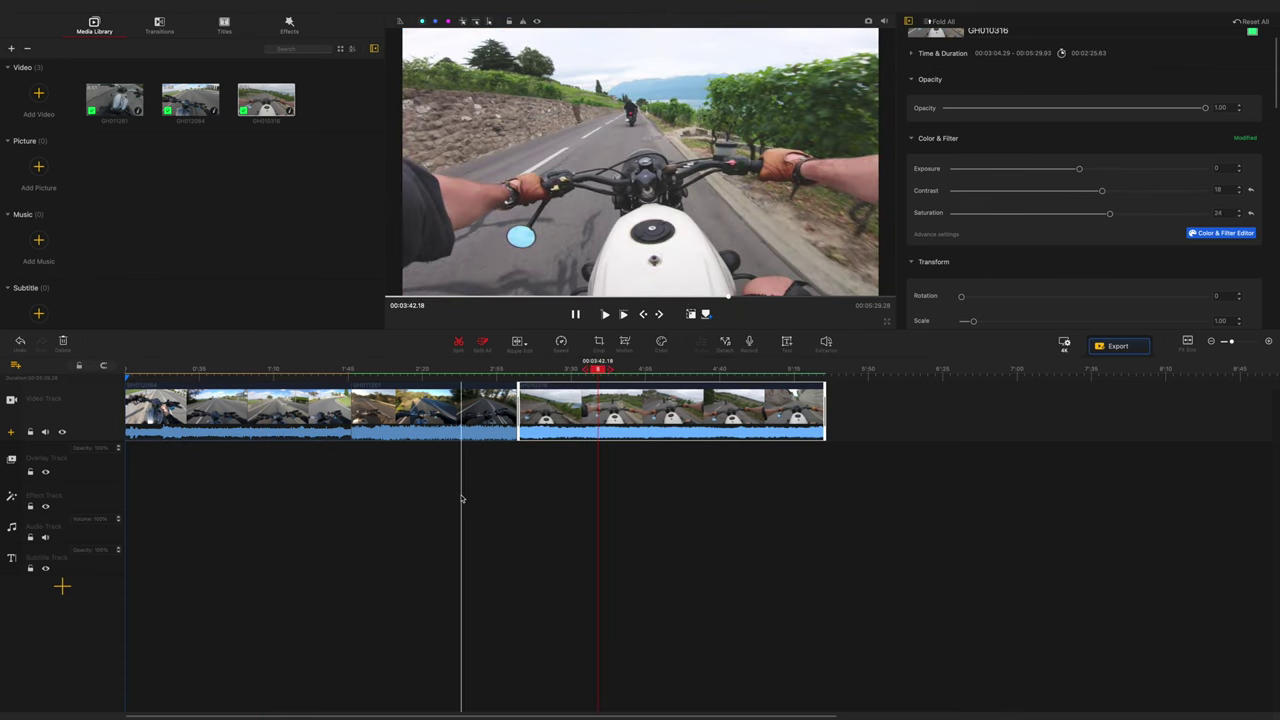
pyautogui.click(218, 26)
pyautogui.click(287, 25)
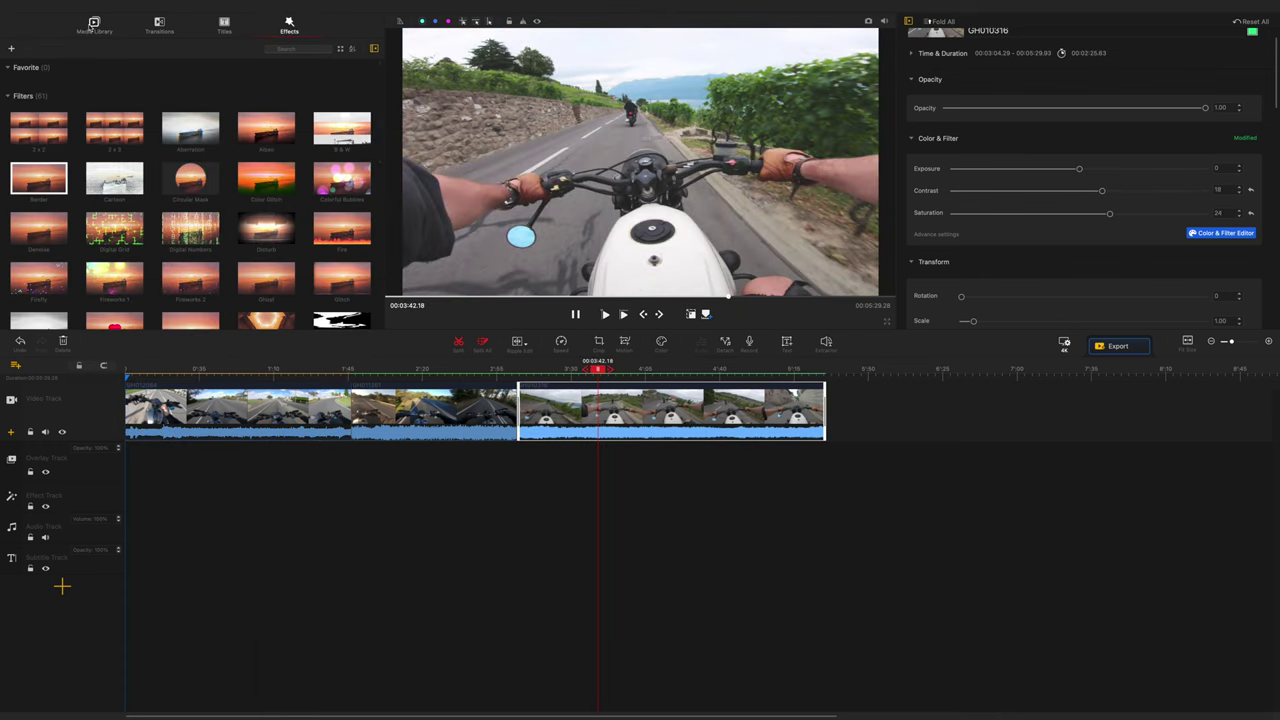